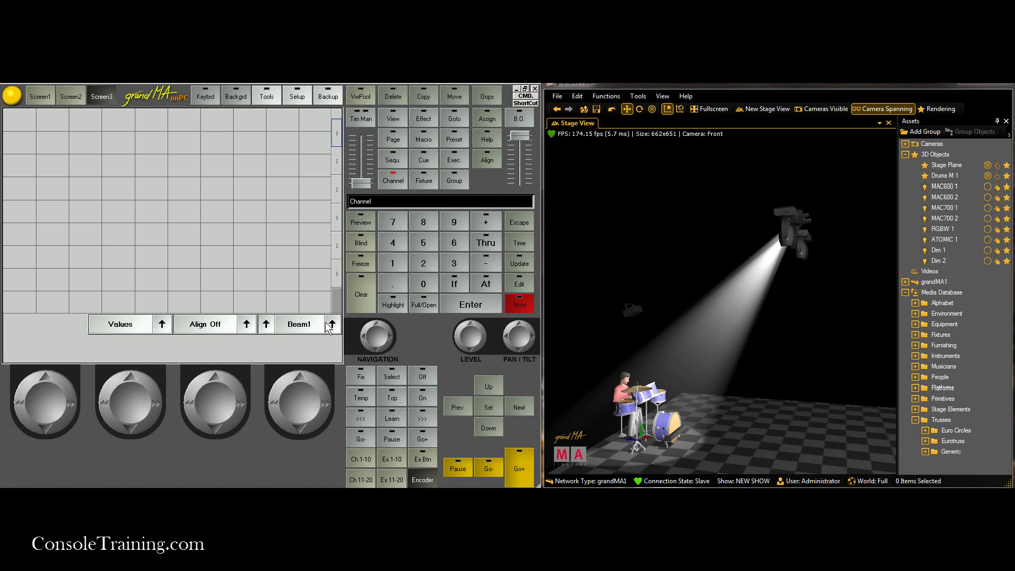
# Step: Clear the console's programmer to turn off all fixture output on the stage
pyautogui.click(363, 290)
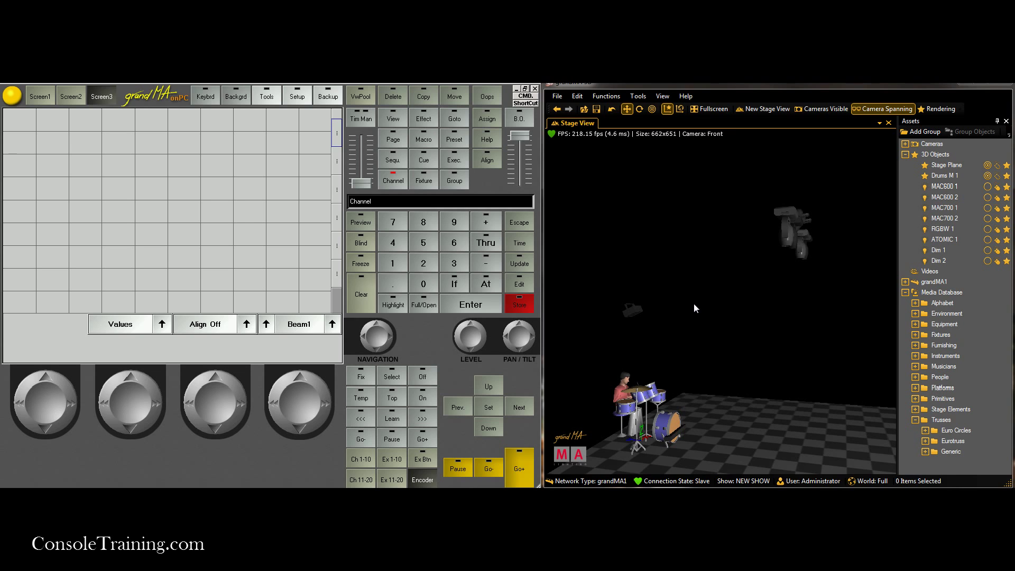
pyautogui.moveTo(768, 295)
pyautogui.mouseDown()
pyautogui.moveTo(725, 288)
pyautogui.moveTo(638, 306)
pyautogui.moveTo(800, 256)
pyautogui.moveTo(799, 288)
pyautogui.moveTo(769, 290)
pyautogui.moveTo(764, 274)
pyautogui.moveTo(771, 284)
pyautogui.mouseUp()
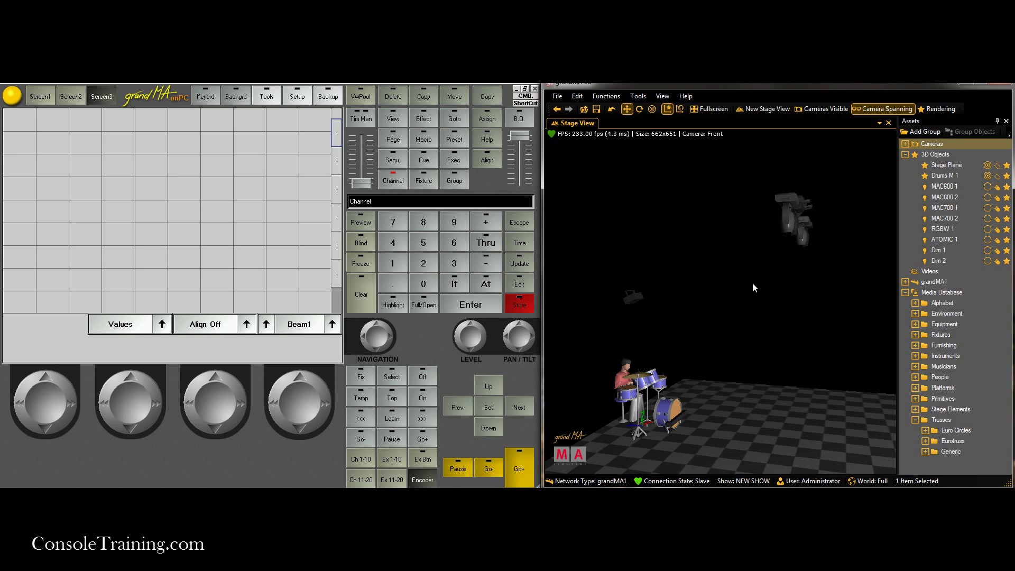
pyautogui.moveTo(778, 291); pyautogui.dragTo(630, 329)
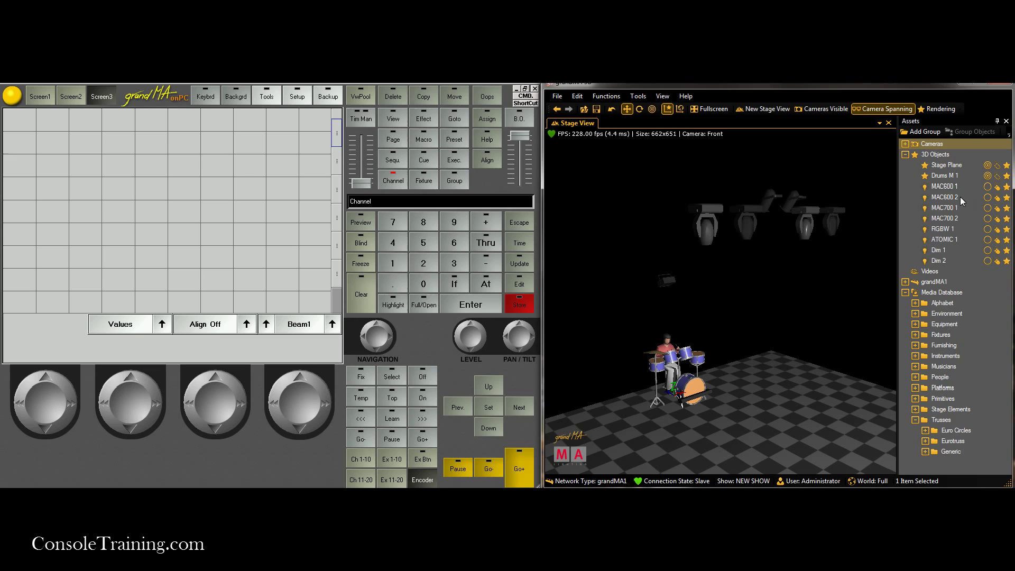
# Step: In grandMA 3D, examine the RGBW 1 fixture in front of the bass drum and the fixtures hanging above the stage
pyautogui.click(943, 230)
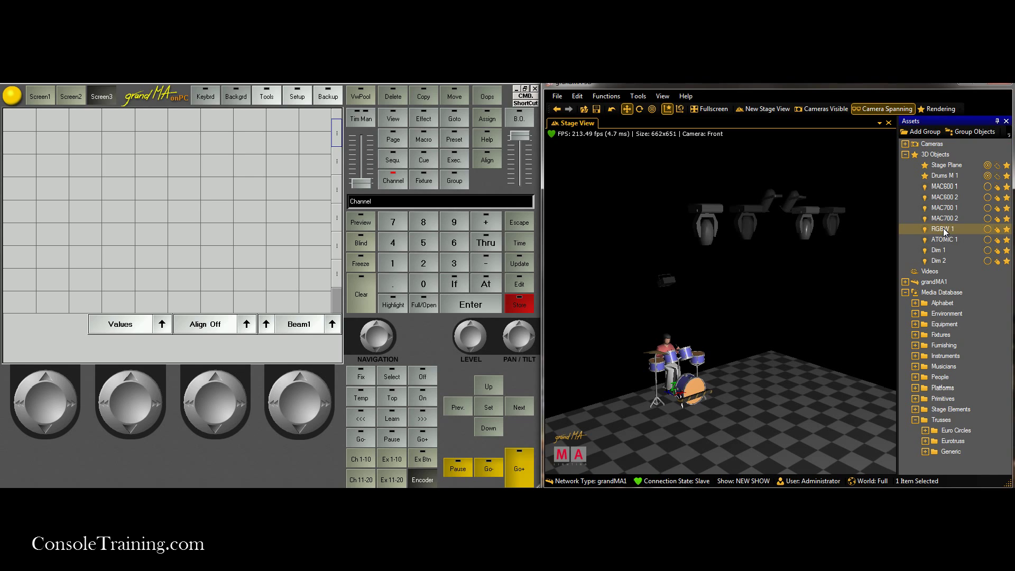
pyautogui.click(812, 399)
pyautogui.scroll(10, 707, 390)
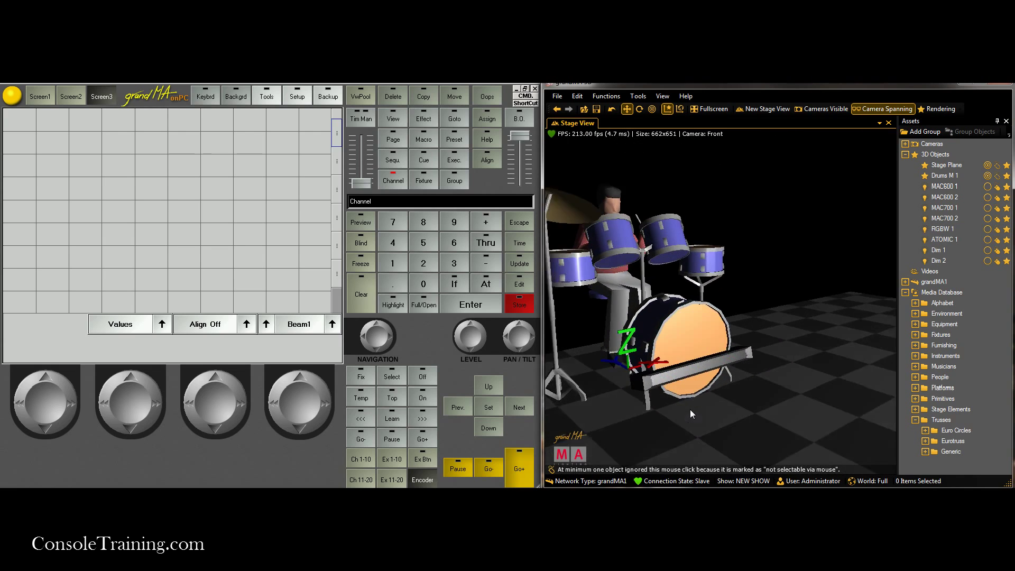
pyautogui.scroll(8, 685, 372)
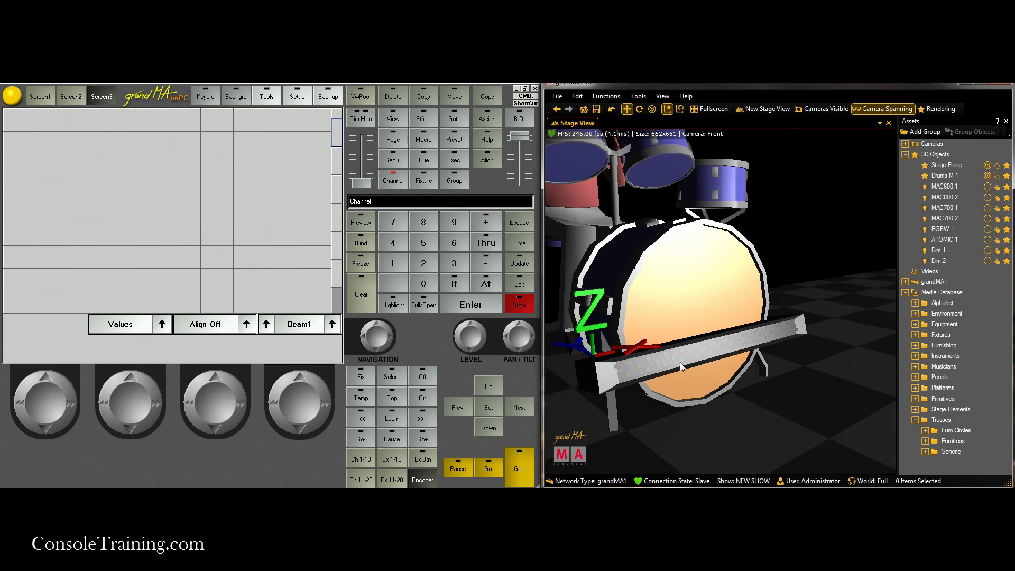
pyautogui.scroll(2, 680, 363)
pyautogui.scroll(-2, 679, 363)
pyautogui.scroll(-10, 782, 329)
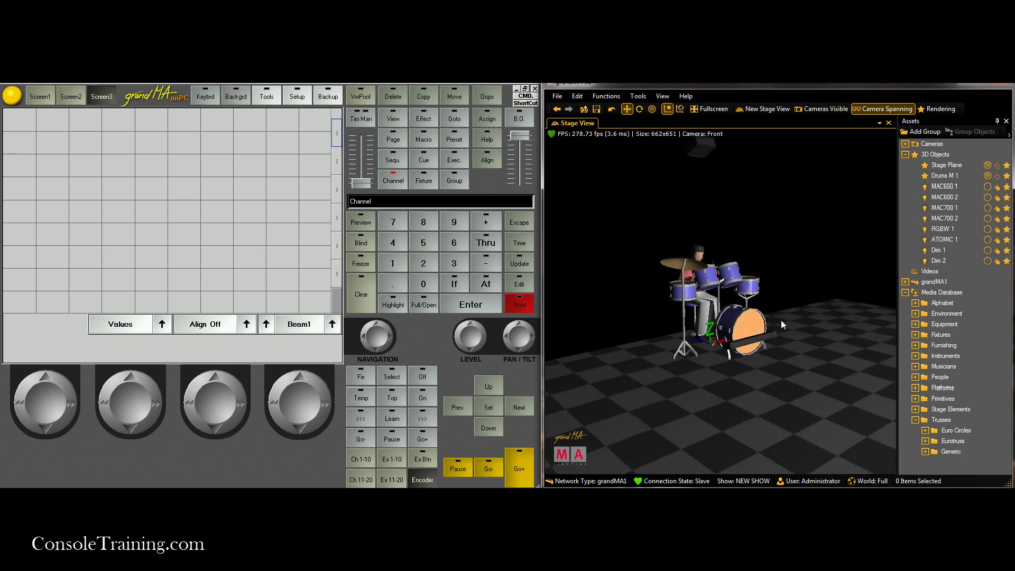
pyautogui.moveTo(781, 320); pyautogui.dragTo(668, 329)
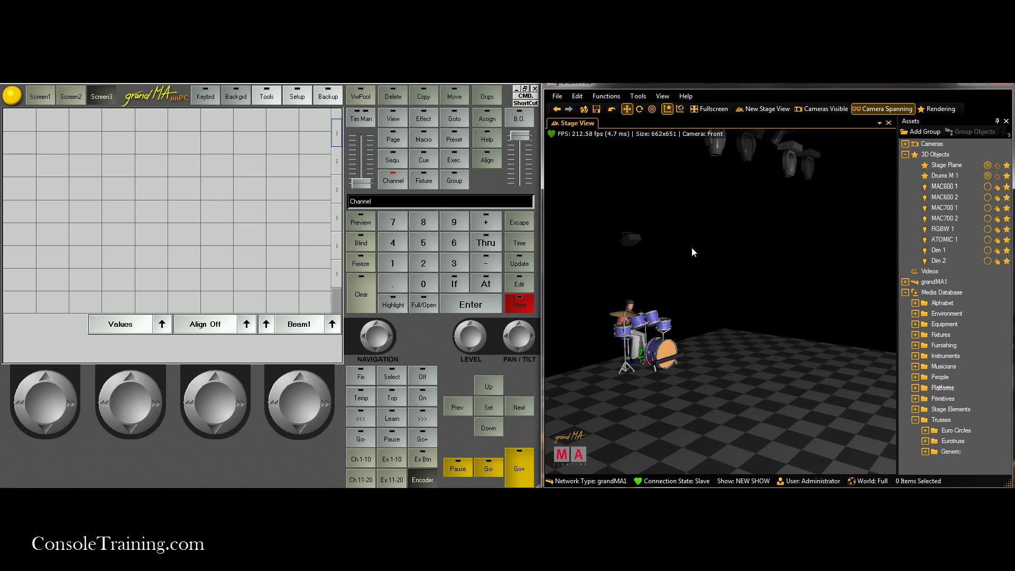
pyautogui.moveTo(691, 248); pyautogui.dragTo(659, 322)
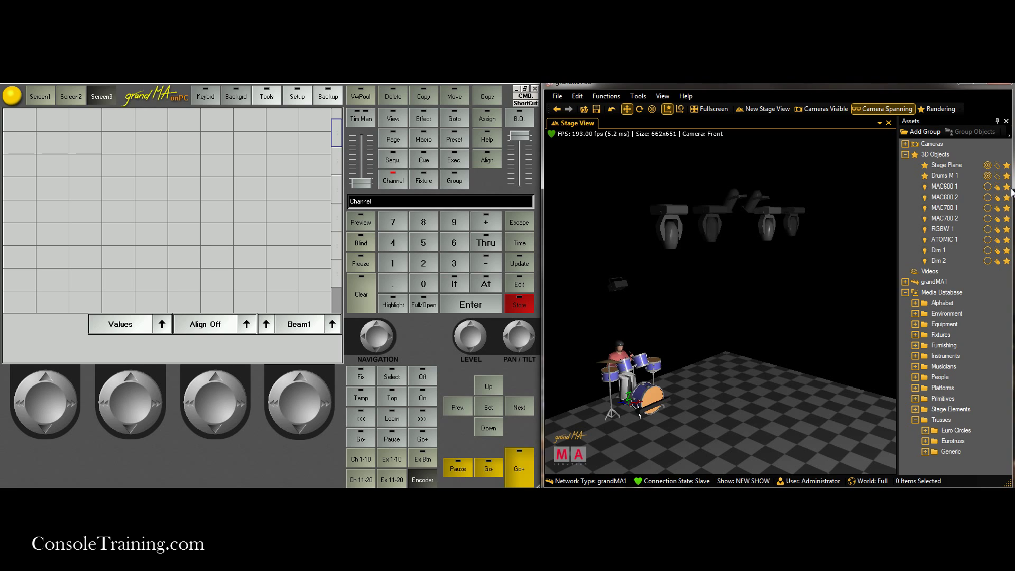
# Step: Make every fixture from MAC600 1 through Dim 2 not selectable via mouse in the stage view
pyautogui.click(998, 191)
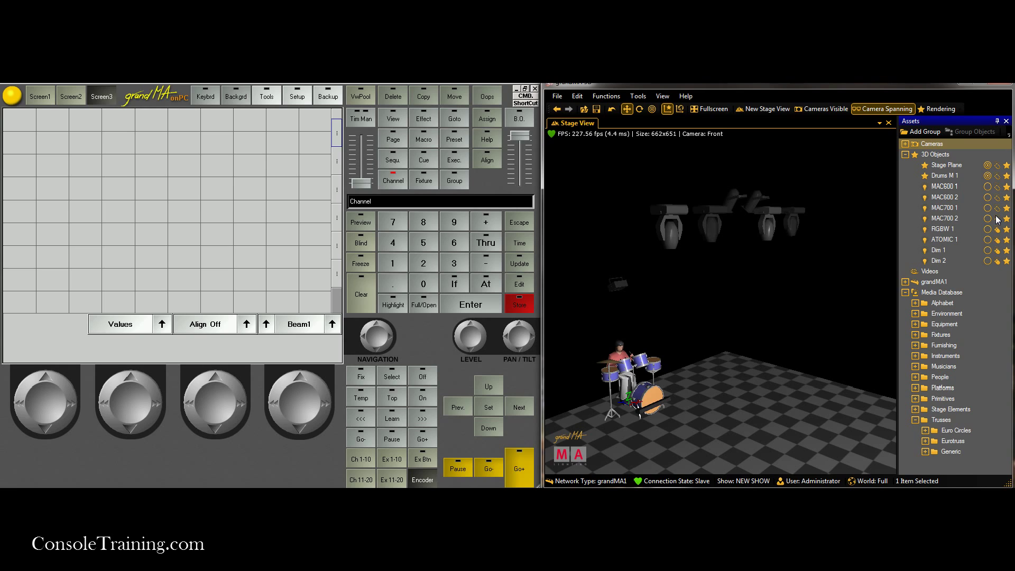
pyautogui.click(996, 216)
pyautogui.click(996, 227)
pyautogui.click(996, 239)
pyautogui.click(997, 250)
pyautogui.click(998, 260)
pyautogui.click(684, 221)
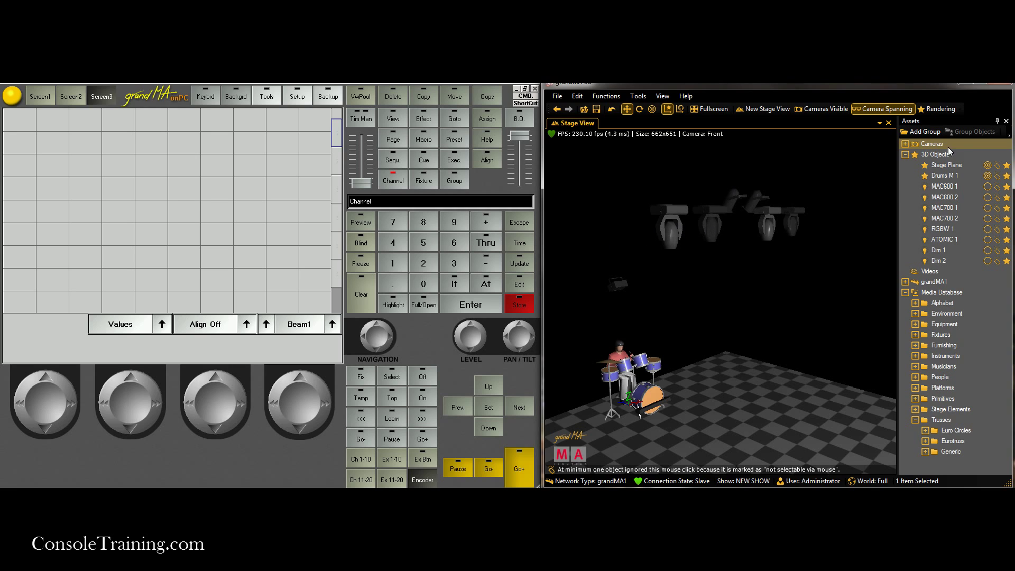
# Step: Close the Assets window and frame the whole stage from the front
pyautogui.click(1006, 121)
pyautogui.moveTo(987, 296); pyautogui.dragTo(573, 348)
pyautogui.moveTo(870, 308); pyautogui.dragTo(951, 295)
pyautogui.scroll(-1, 628, 340)
pyautogui.moveTo(740, 296)
pyautogui.mouseDown()
pyautogui.moveTo(856, 288)
pyautogui.moveTo(799, 317)
pyautogui.moveTo(810, 312)
pyautogui.moveTo(765, 320)
pyautogui.moveTo(709, 306)
pyautogui.moveTo(729, 300)
pyautogui.mouseUp()
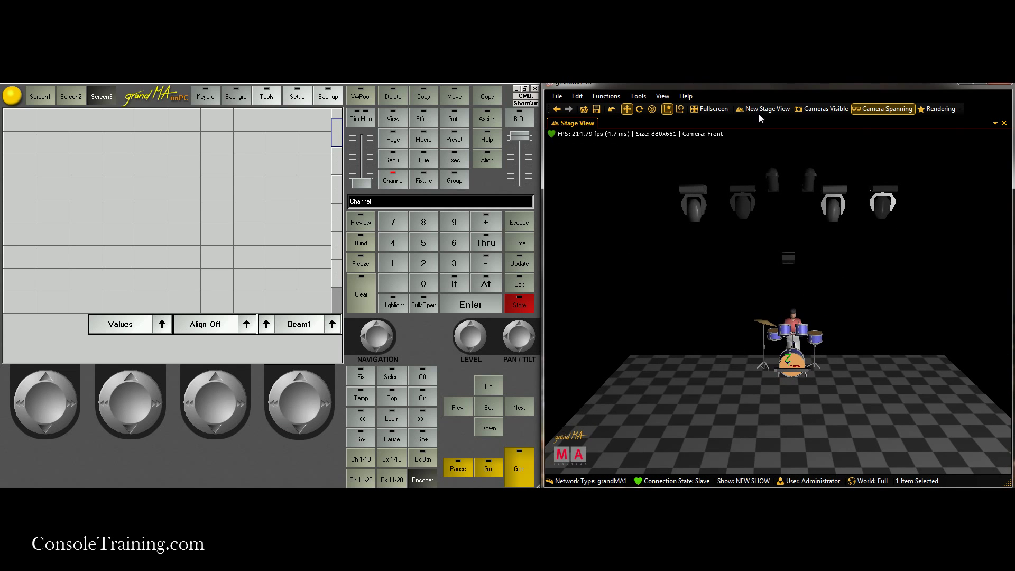
# Step: Darken the stage rendering by setting the Point Light Color brightness to 24%
pyautogui.click(936, 112)
pyautogui.moveTo(990, 232); pyautogui.dragTo(938, 241)
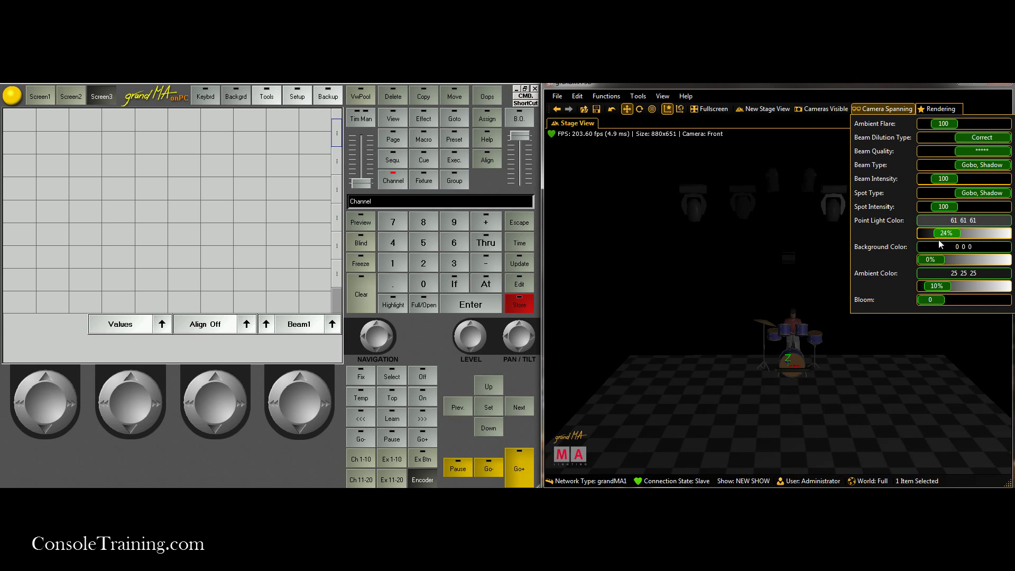
pyautogui.click(807, 389)
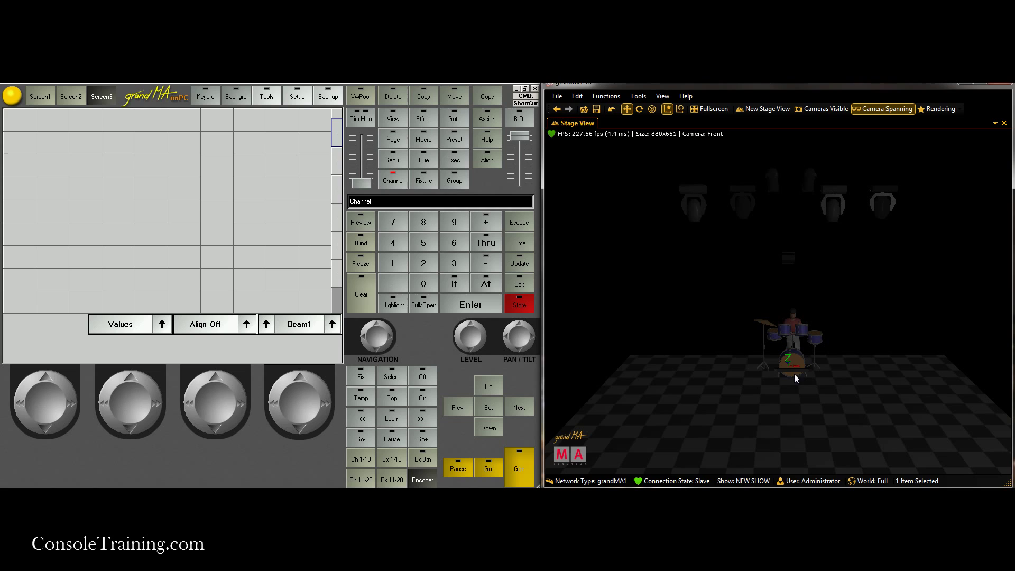
# Step: Hide the help elements in the stage view
pyautogui.click(636, 97)
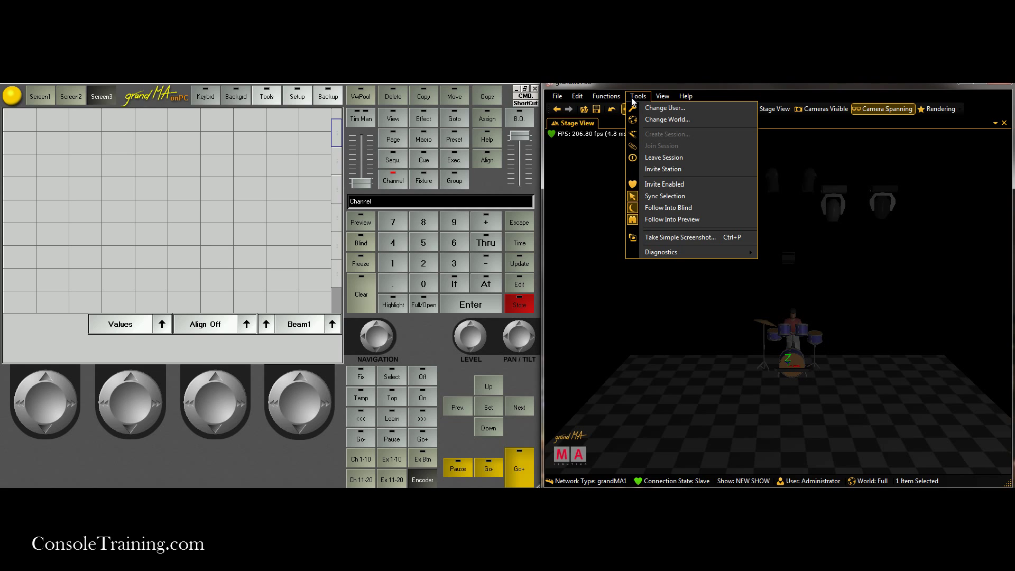
pyautogui.moveTo(655, 96)
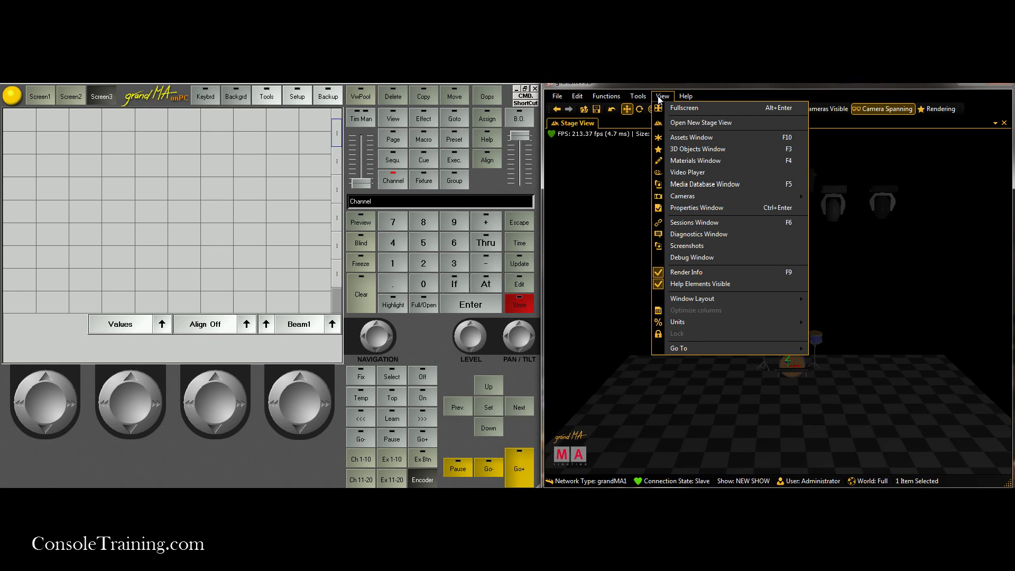
pyautogui.click(699, 284)
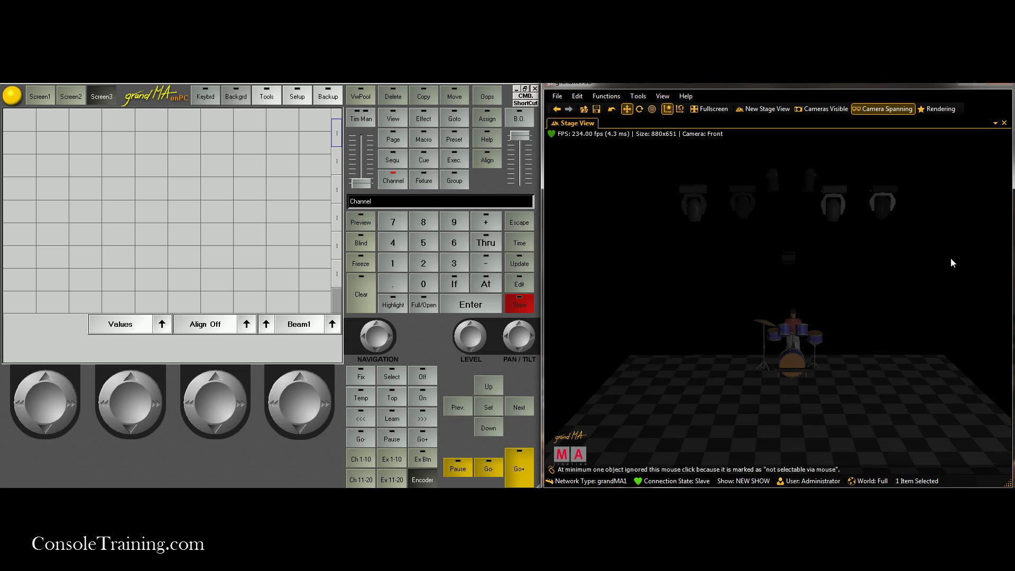
pyautogui.moveTo(749, 198); pyautogui.dragTo(714, 239)
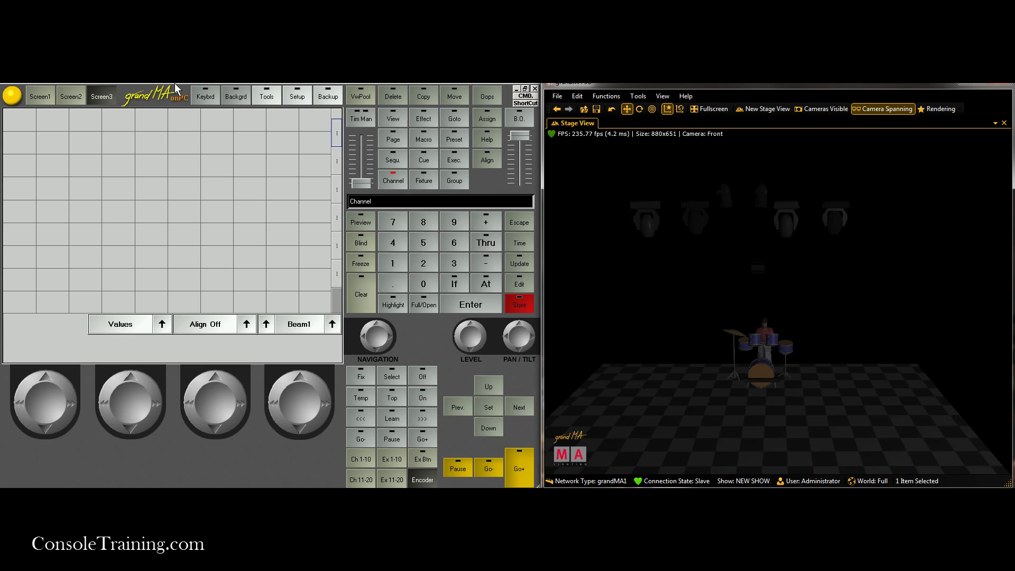
# Step: In grandMA onPC, auto-create All/Odd/Even groups for all five fixture types
pyautogui.click(300, 94)
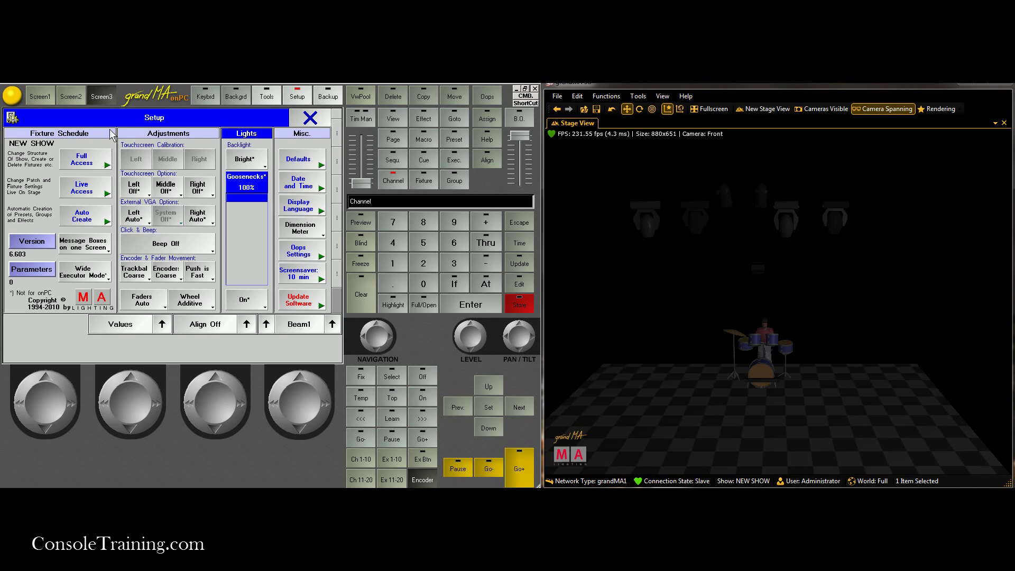
pyautogui.click(98, 208)
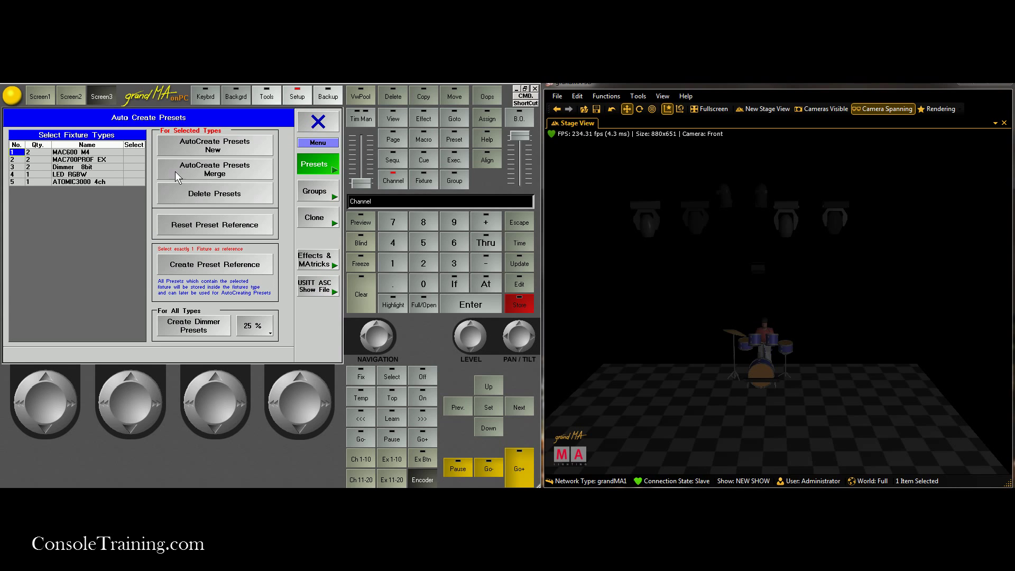
pyautogui.click(131, 153)
pyautogui.click(132, 160)
pyautogui.click(316, 193)
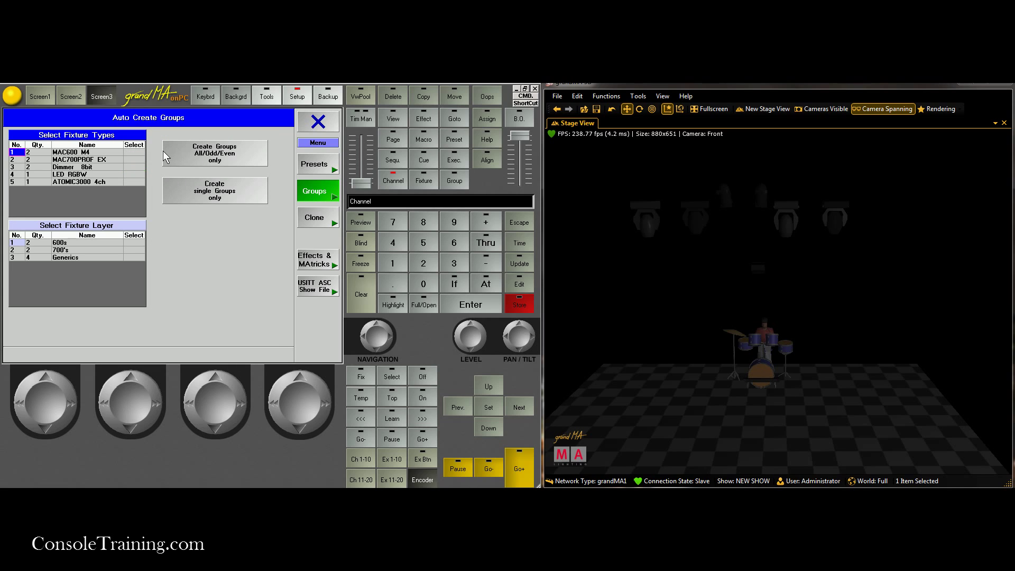
pyautogui.click(133, 152)
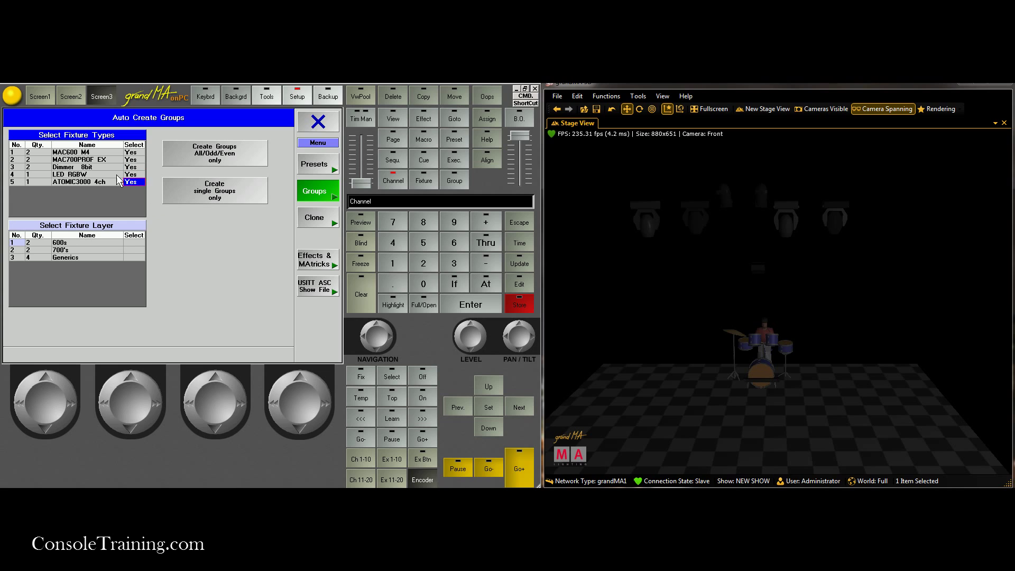
pyautogui.click(231, 156)
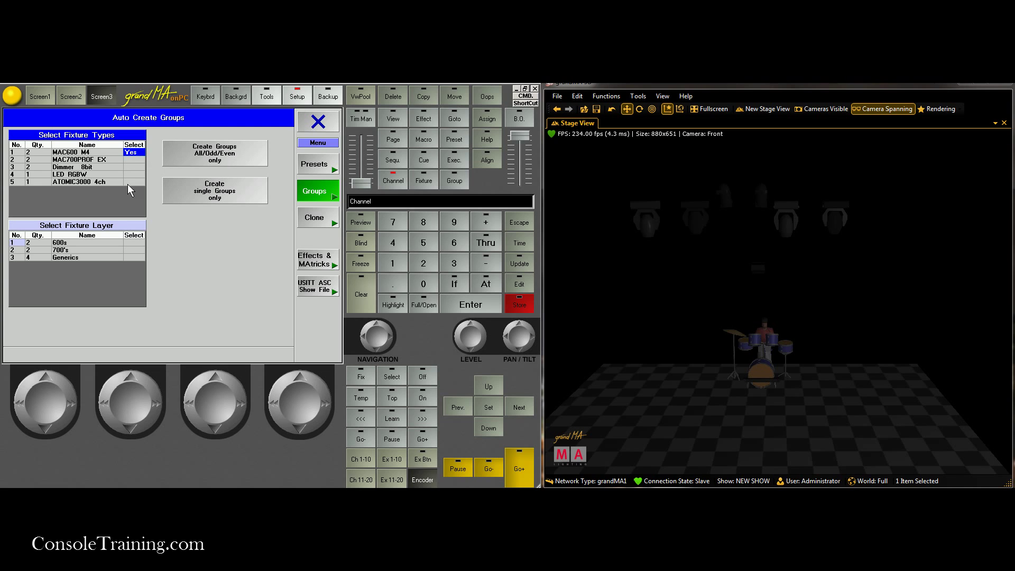
# Step: Auto-create single-fixture groups for all five fixture types and leave the setup
pyautogui.click(133, 160)
pyautogui.click(133, 167)
pyautogui.click(133, 175)
pyautogui.click(133, 182)
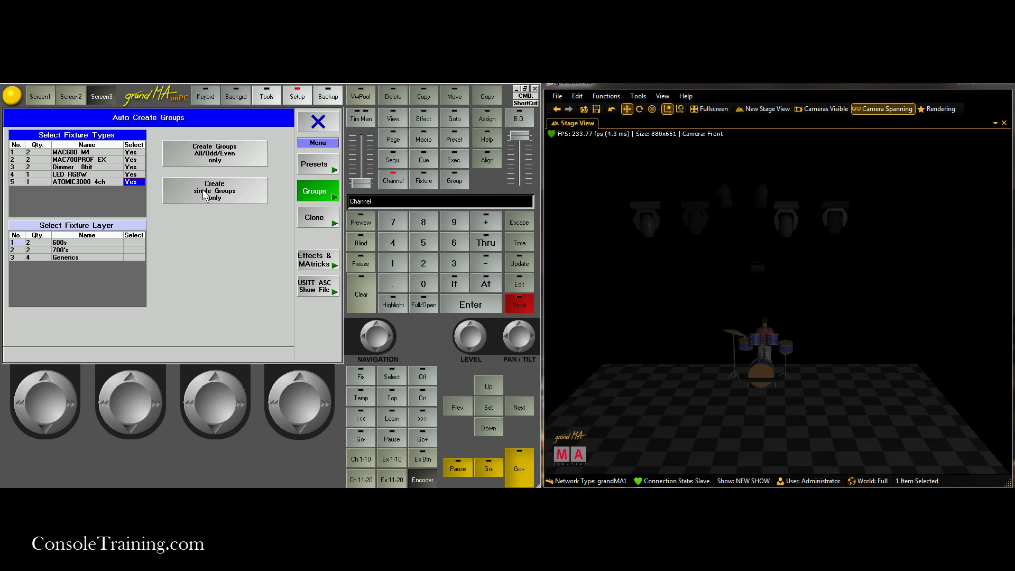
pyautogui.click(203, 194)
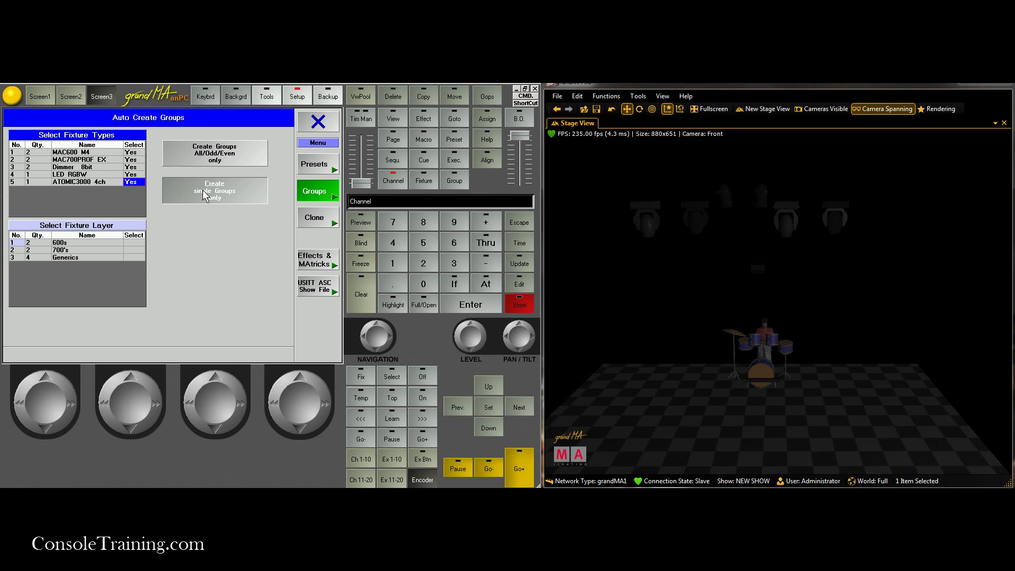
pyautogui.click(318, 122)
pyautogui.click(324, 123)
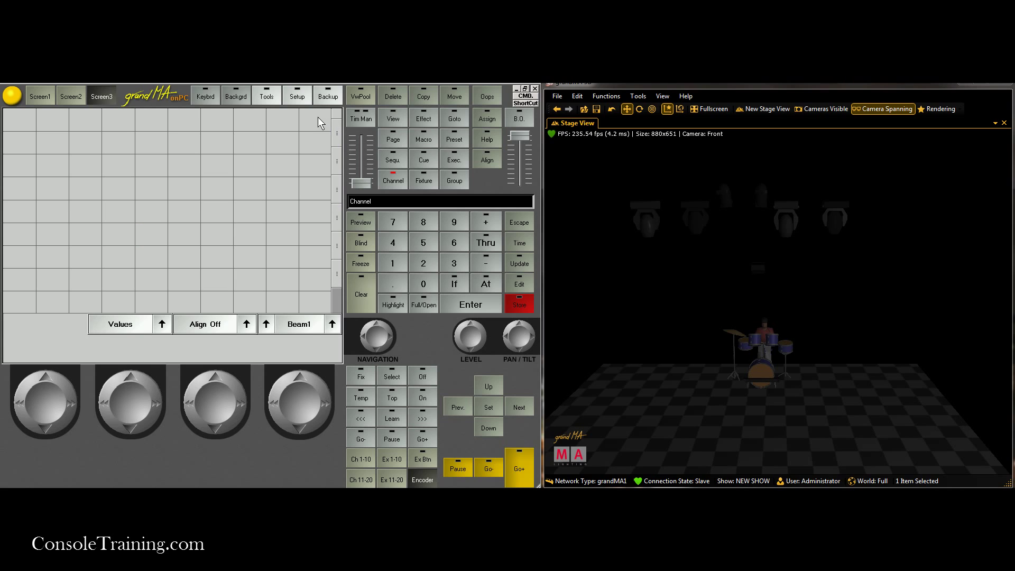
# Step: Create a Groups pool window spanning the full width of the empty screen and two rows high
pyautogui.click(29, 123)
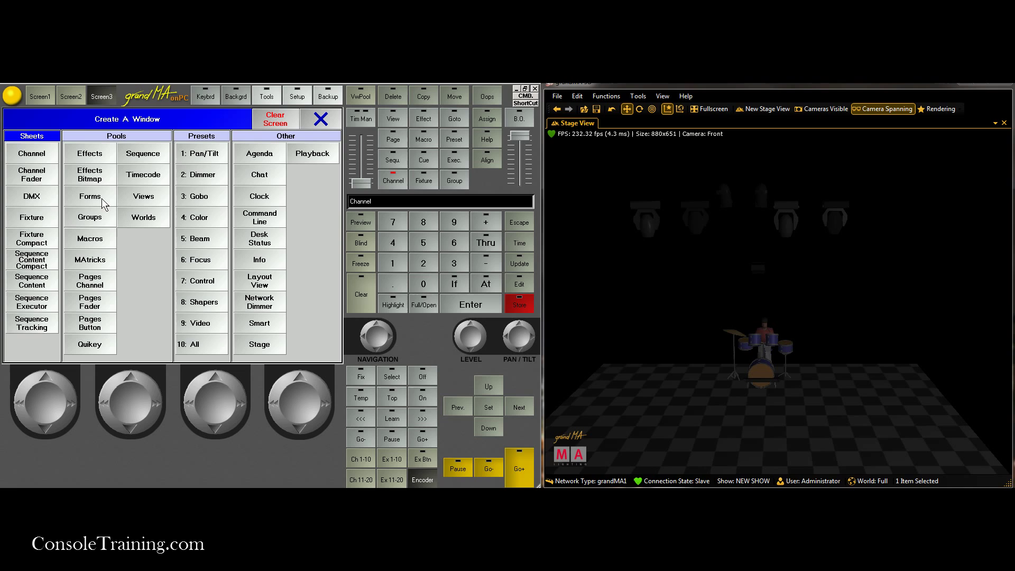
pyautogui.click(96, 219)
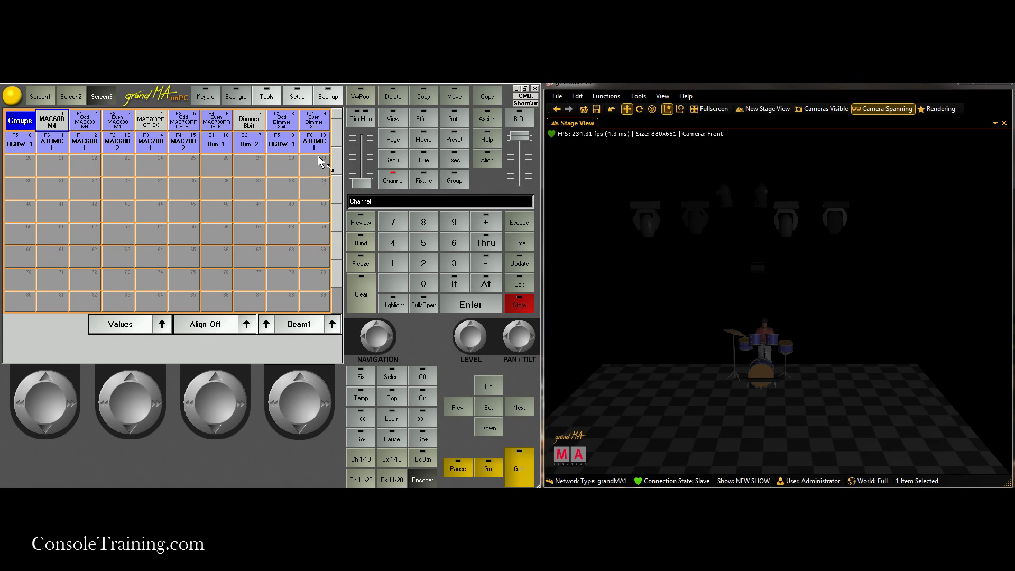
pyautogui.moveTo(320, 162); pyautogui.dragTo(327, 150)
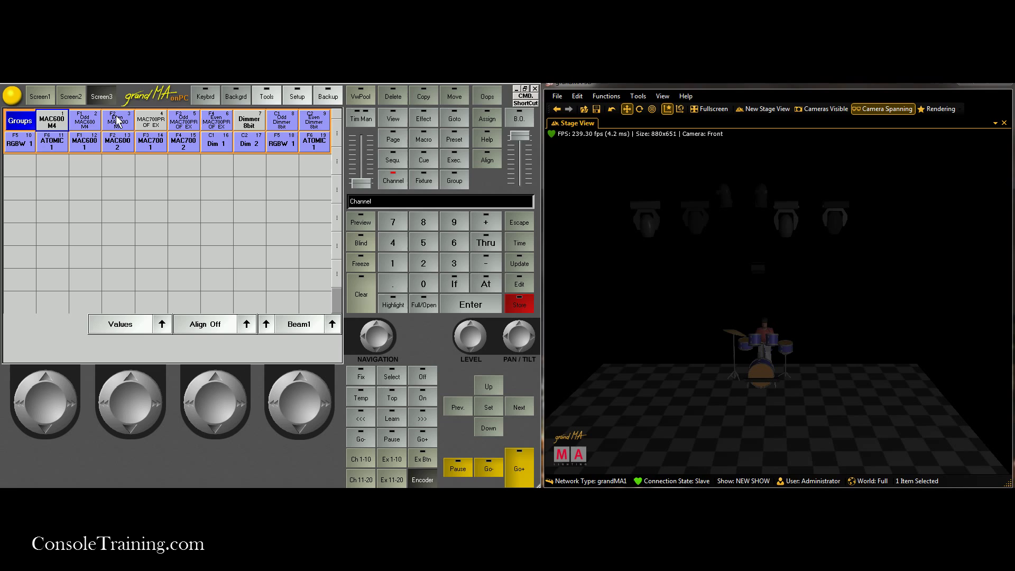
# Step: Check on the stage which fixtures the MAC600 M4 groups select, clearing the selection
pyautogui.click(56, 124)
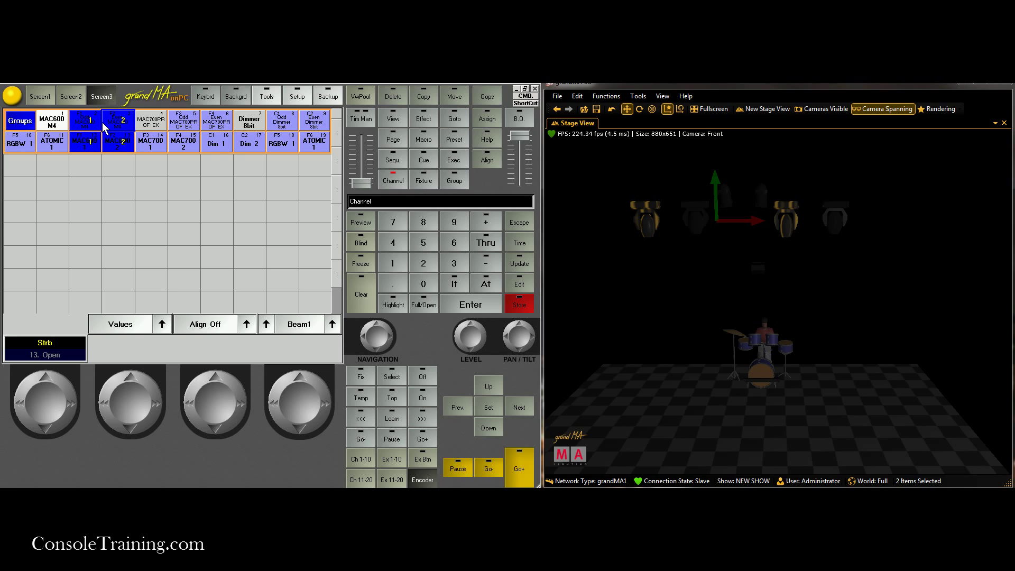
pyautogui.click(360, 294)
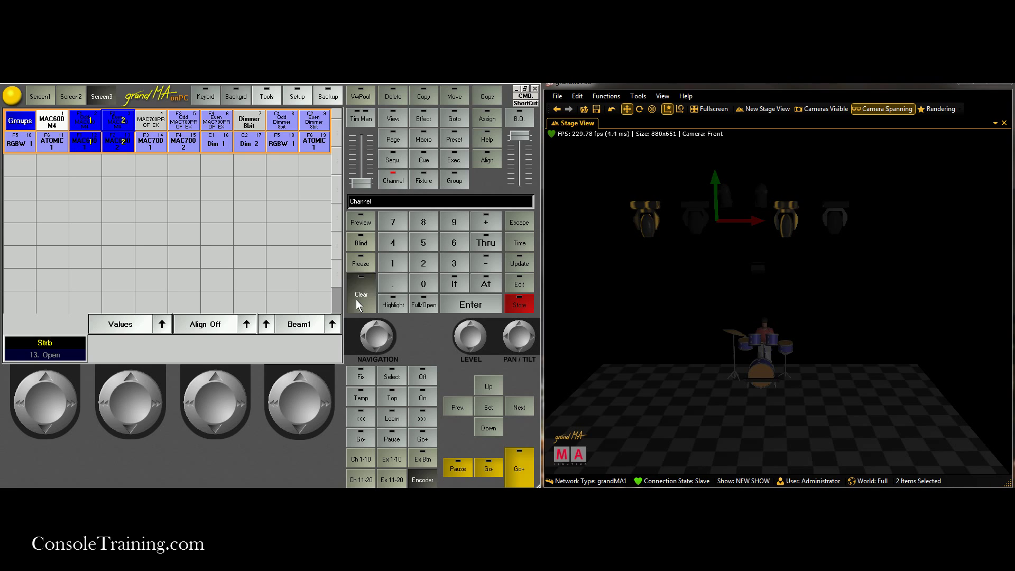
pyautogui.click(83, 126)
pyautogui.click(116, 127)
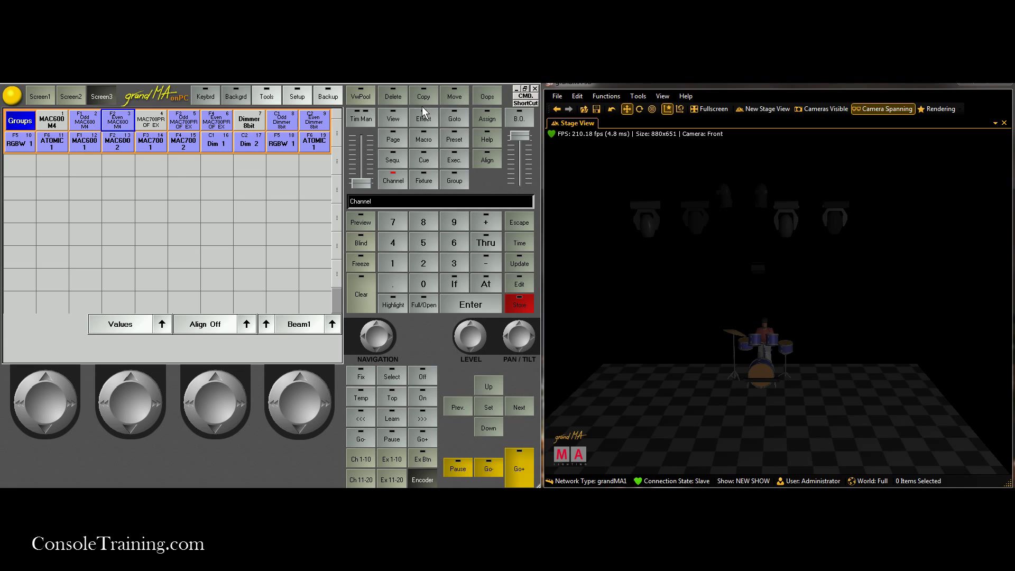
# Step: Delete the Odd and Even MAC600 M4 groups from the Groups pool
pyautogui.click(400, 95)
pyautogui.click(78, 122)
pyautogui.click(392, 97)
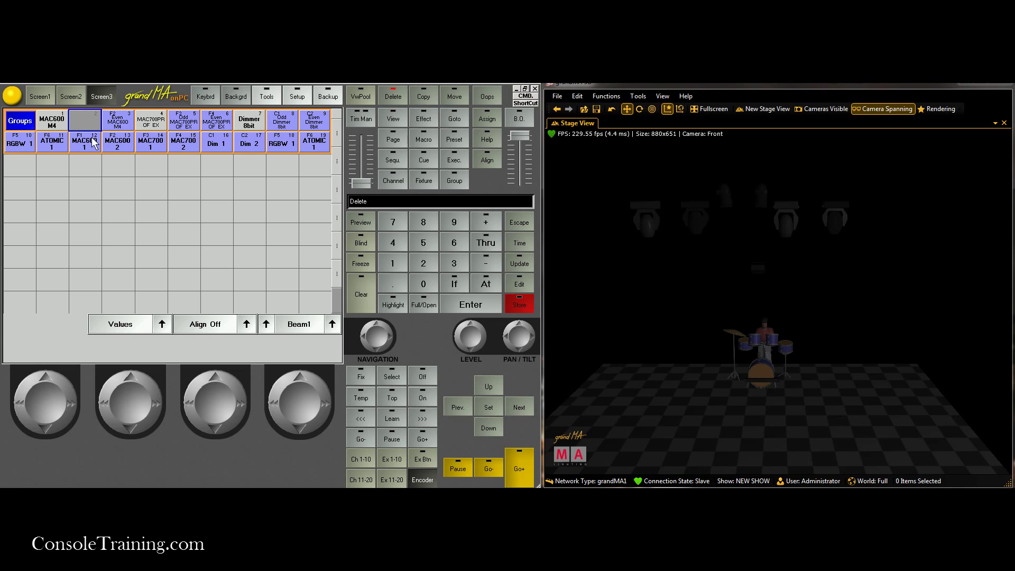
pyautogui.click(117, 125)
# Step: Delete the Odd and Even MAC700PROF EX groups from the Groups pool
pyautogui.click(391, 97)
pyautogui.click(183, 124)
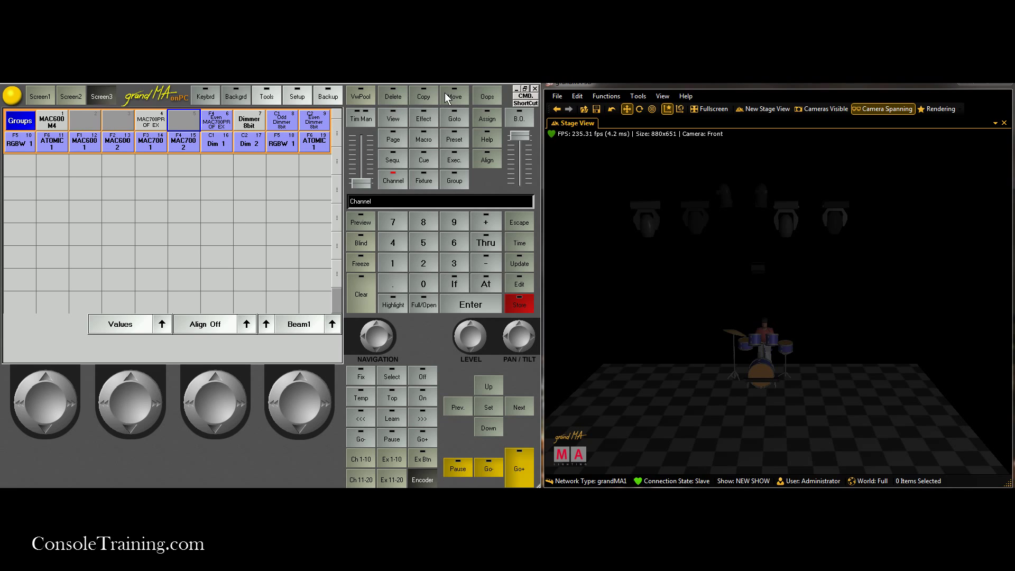
pyautogui.click(395, 98)
pyautogui.click(225, 126)
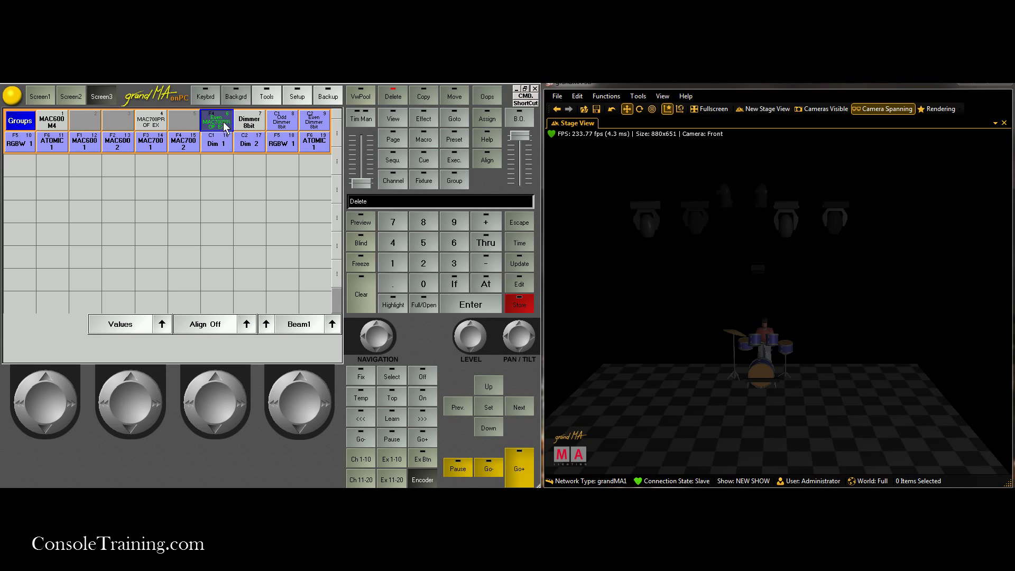
# Step: Delete the Odd and Even Dimmer 8bit groups from the Groups pool
pyautogui.click(392, 96)
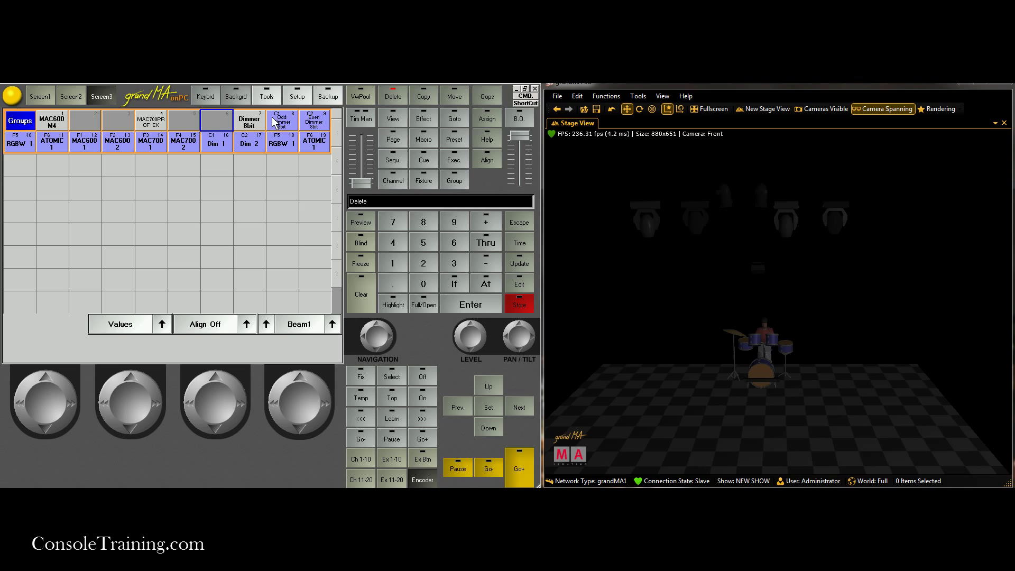
pyautogui.click(278, 121)
pyautogui.click(393, 96)
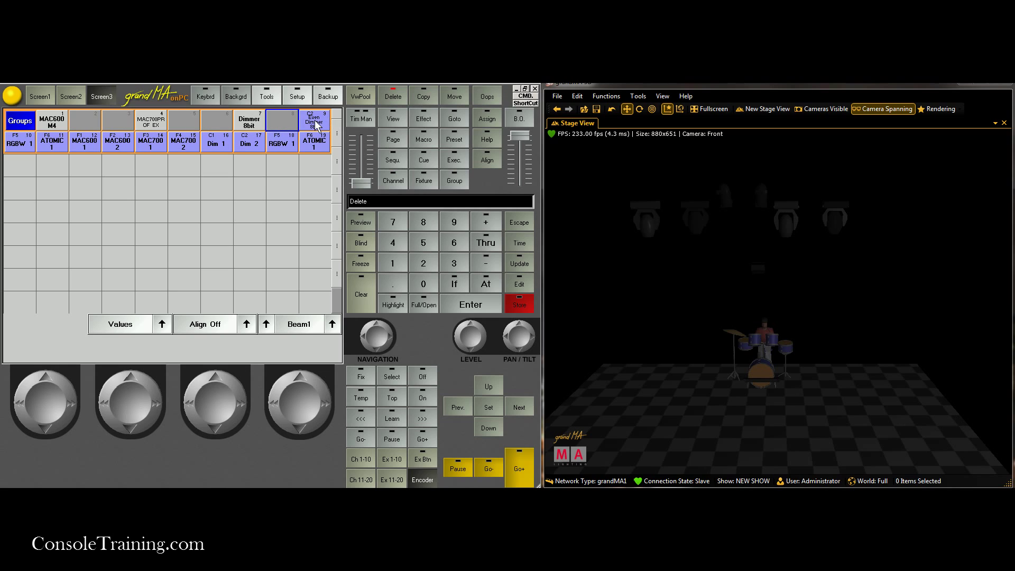
pyautogui.click(314, 121)
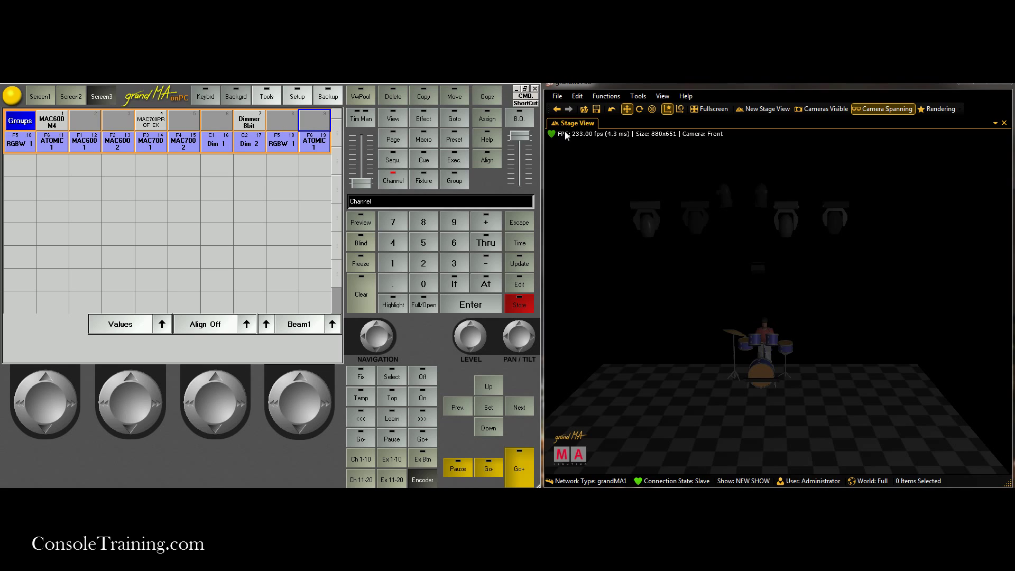
# Step: Move the MAC600 1 group from slot 12 to slot 2 of the Groups pool
pyautogui.click(450, 100)
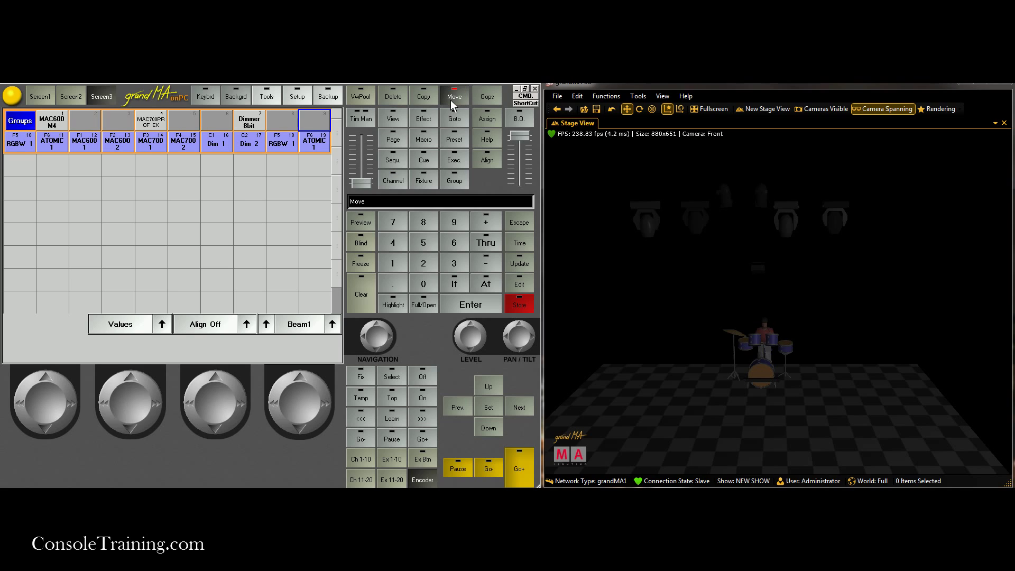
pyautogui.click(88, 146)
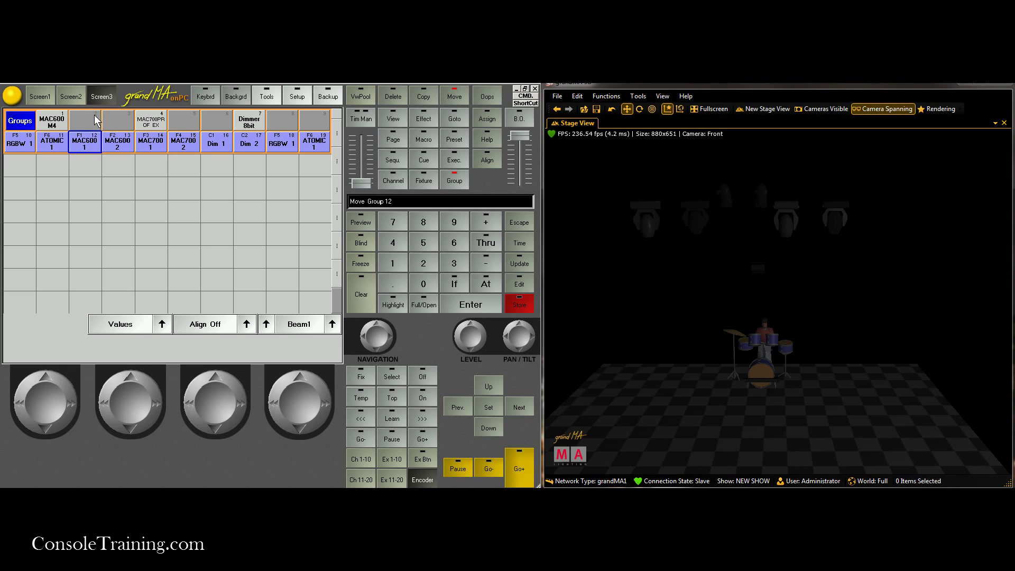
pyautogui.click(85, 121)
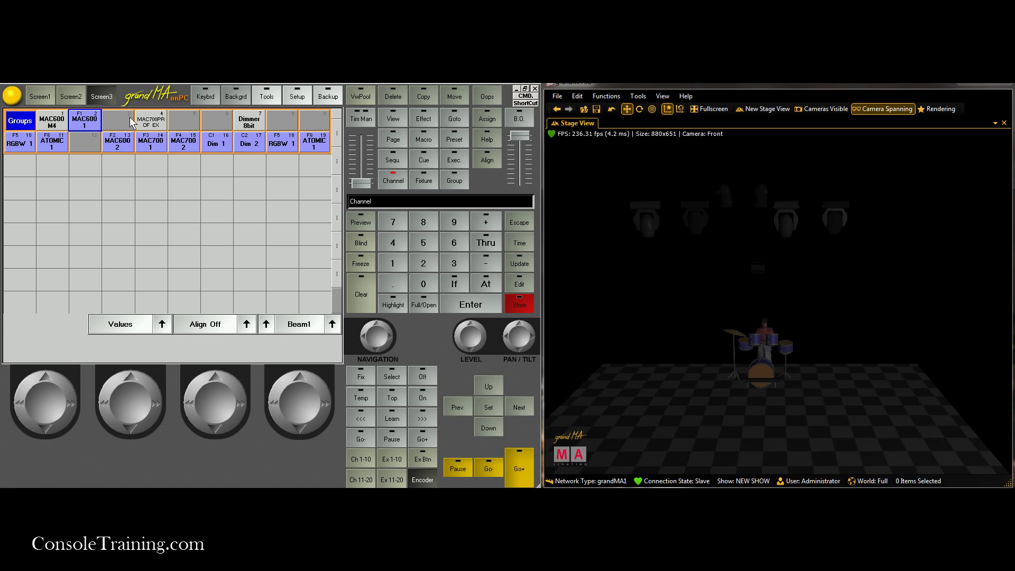
# Step: Try to move the MAC600 2 group from slot 13 to slot 3 of the Groups pool
pyautogui.click(456, 96)
pyautogui.click(112, 143)
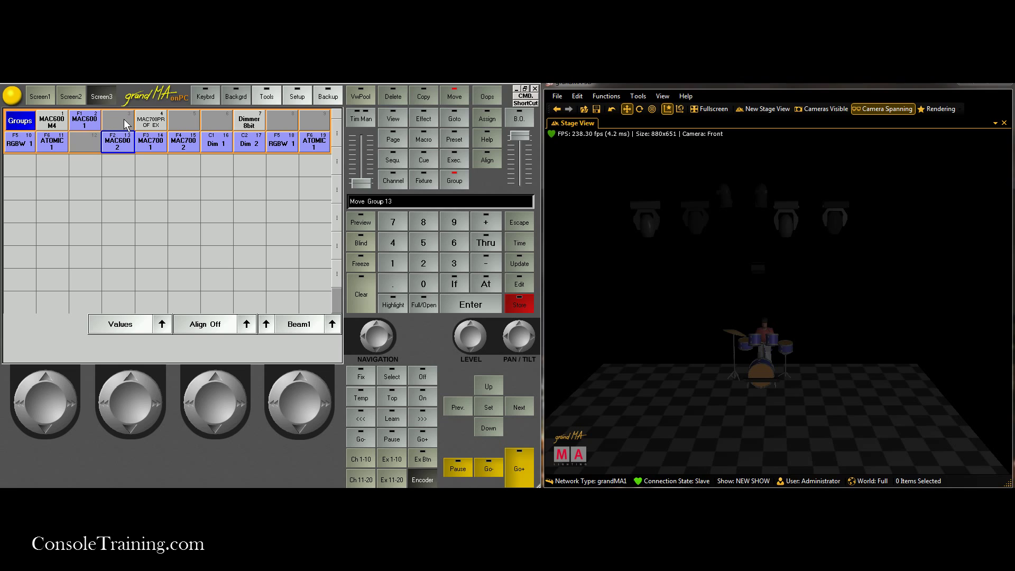
pyautogui.click(125, 124)
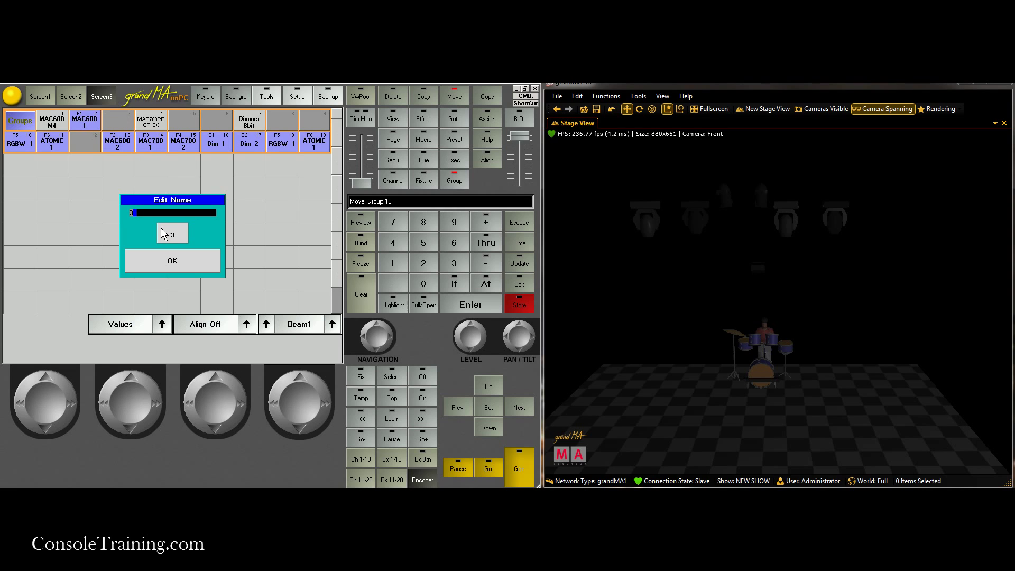
pyautogui.click(191, 257)
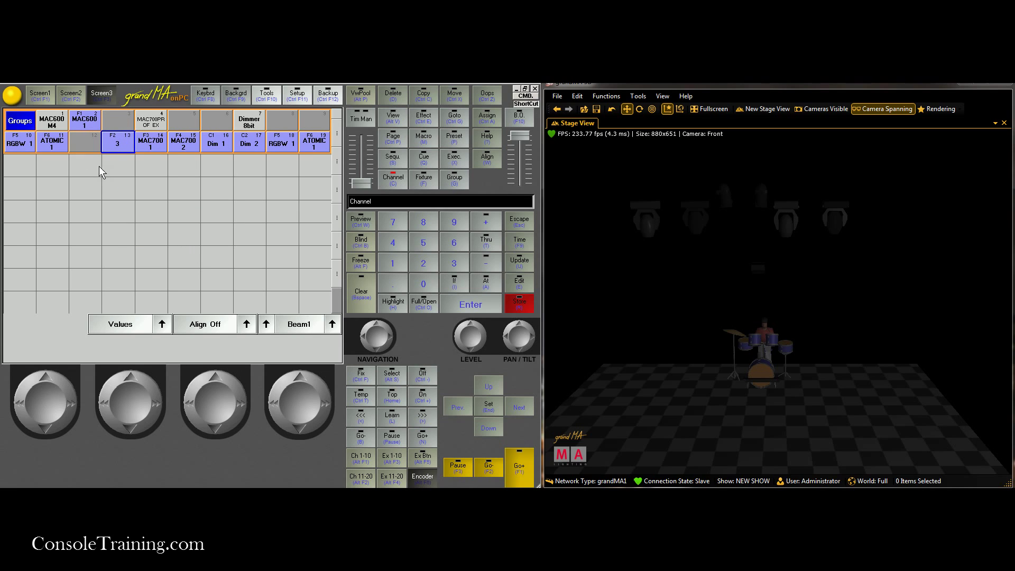
# Step: Check on the stage which fixture group 13 selects, clear the selection, and turn off the command shortcuts
pyautogui.click(114, 149)
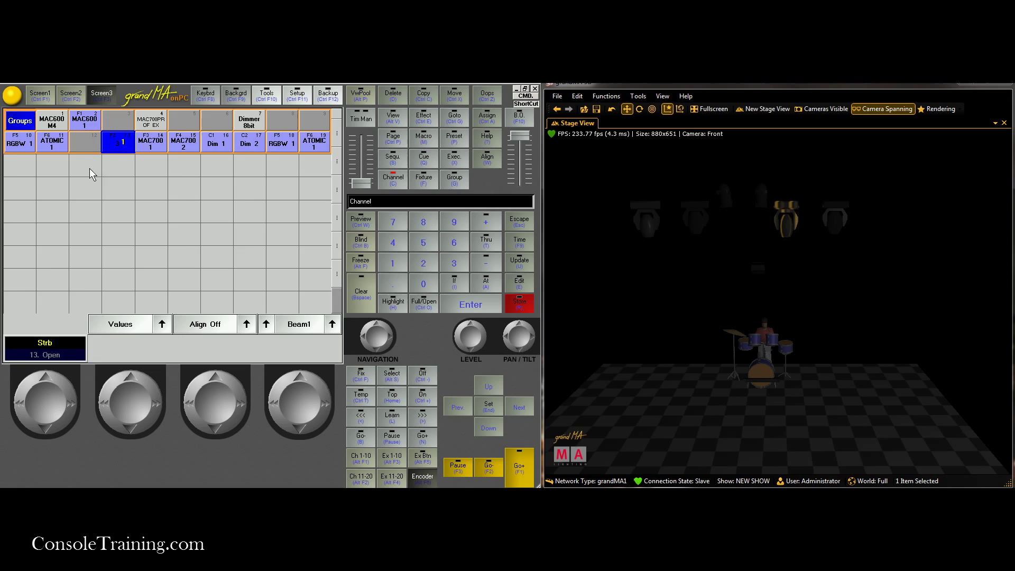
pyautogui.click(105, 187)
pyautogui.click(321, 119)
pyautogui.click(91, 121)
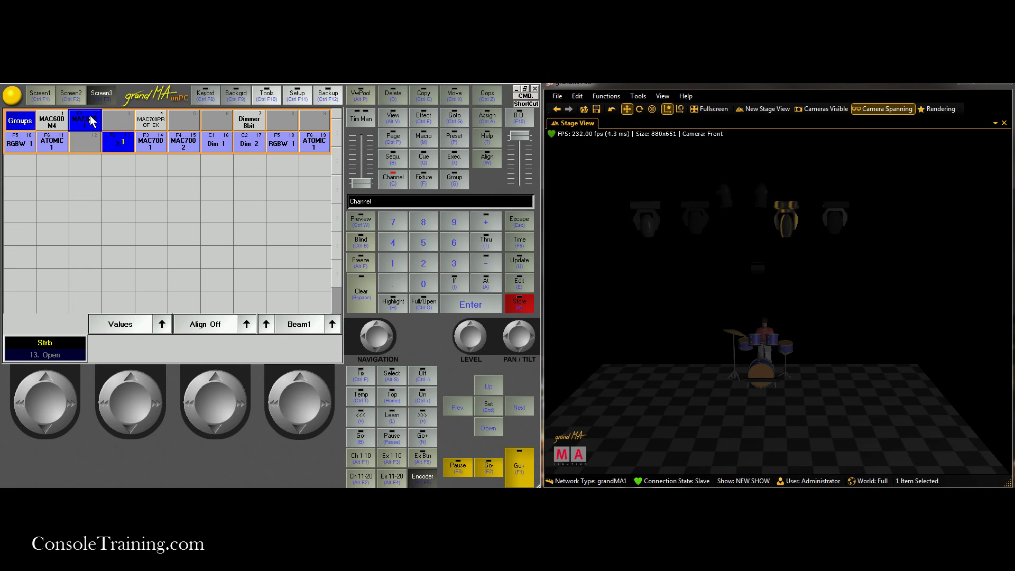
pyautogui.click(361, 291)
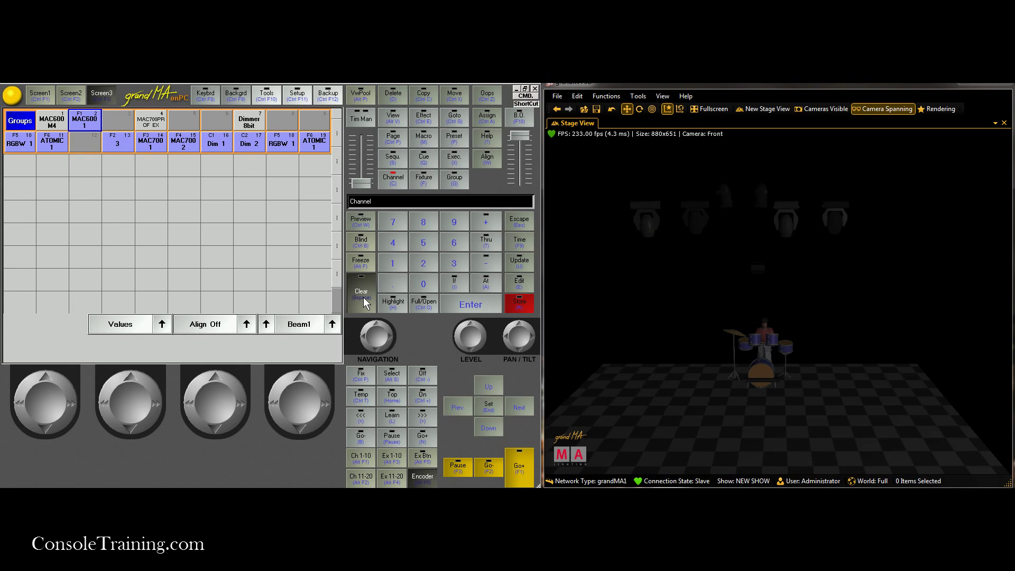
pyautogui.click(525, 104)
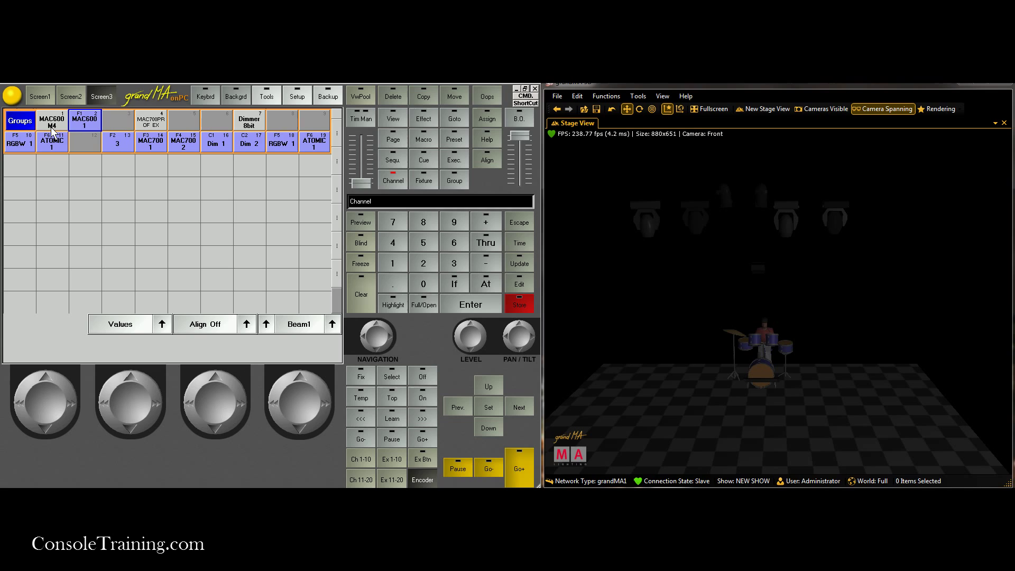
# Step: Move group 13 to slot 3 of the Groups pool and rename it MAC600 2
pyautogui.click(458, 96)
pyautogui.click(118, 143)
pyautogui.click(119, 121)
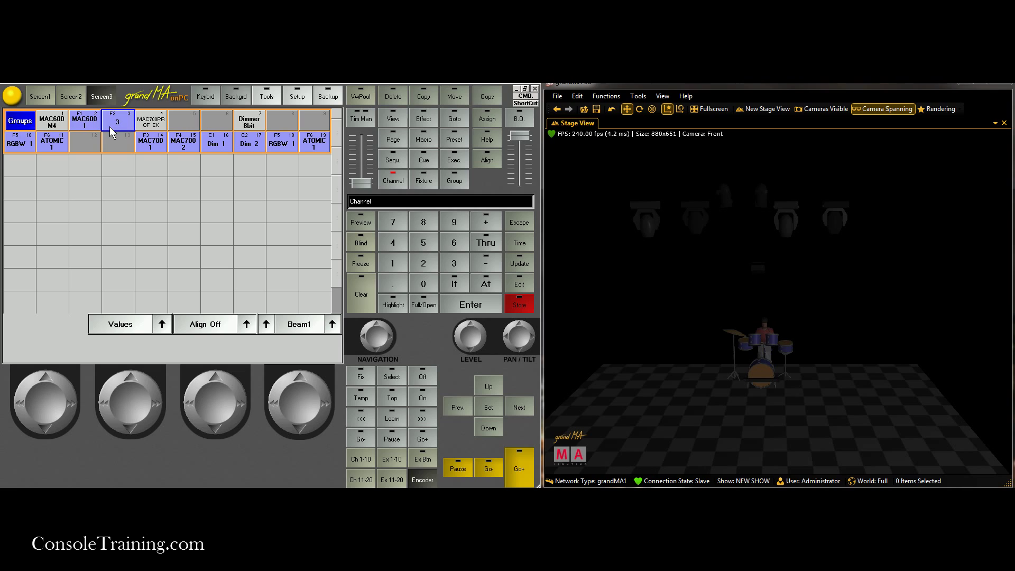
pyautogui.write('MA')
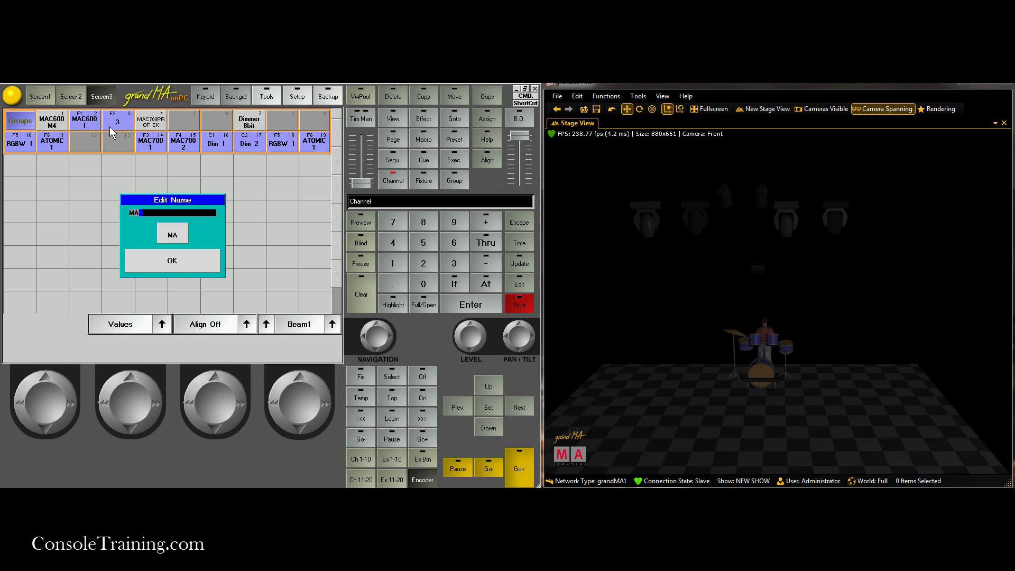
pyautogui.write('C600 2')
pyautogui.press('Return')
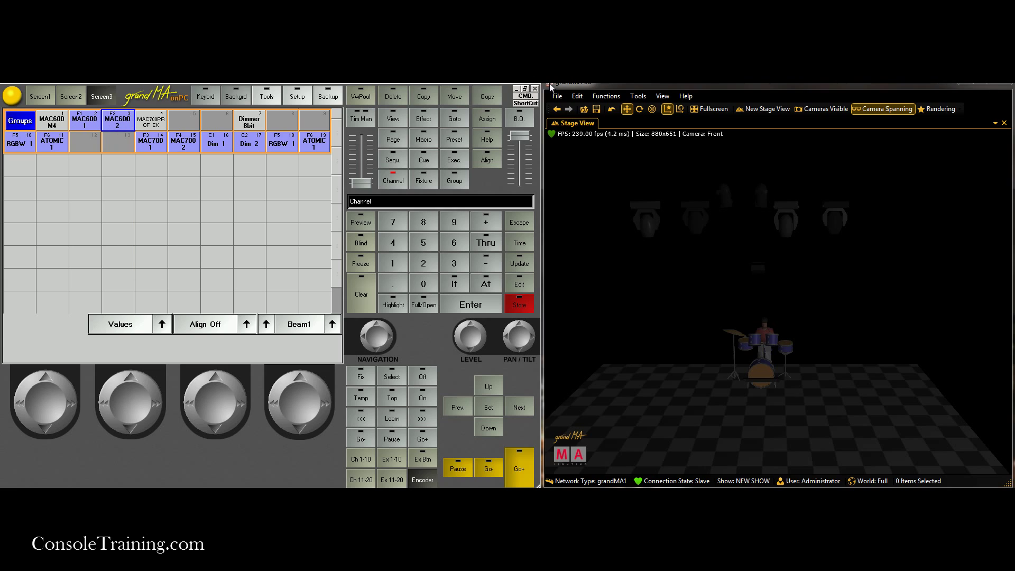
# Step: Check on the stage which fixtures the MAC600 M4, MAC600 1 and MAC600 2 groups select, clearing the selection
pyautogui.click(52, 124)
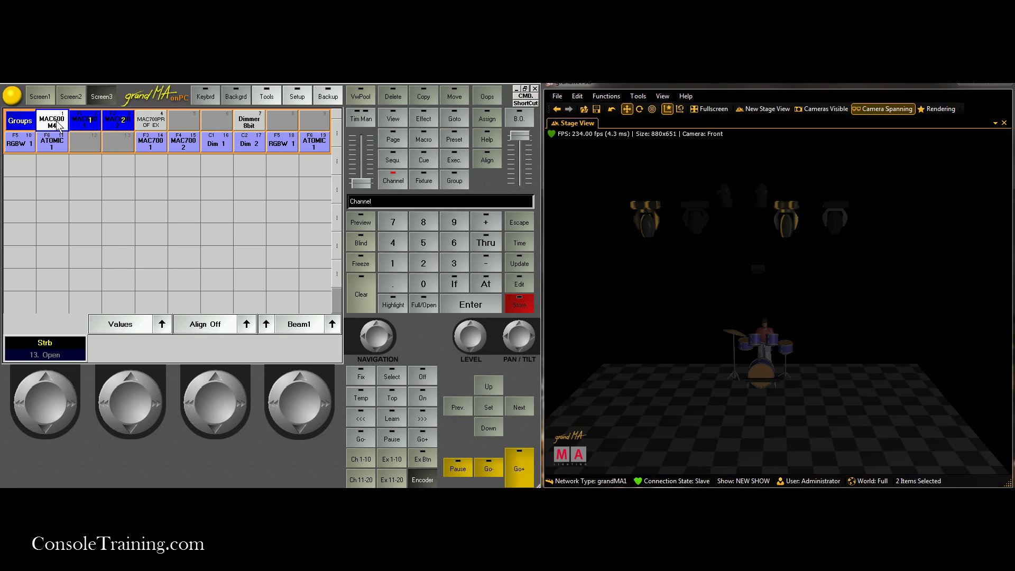
pyautogui.click(84, 116)
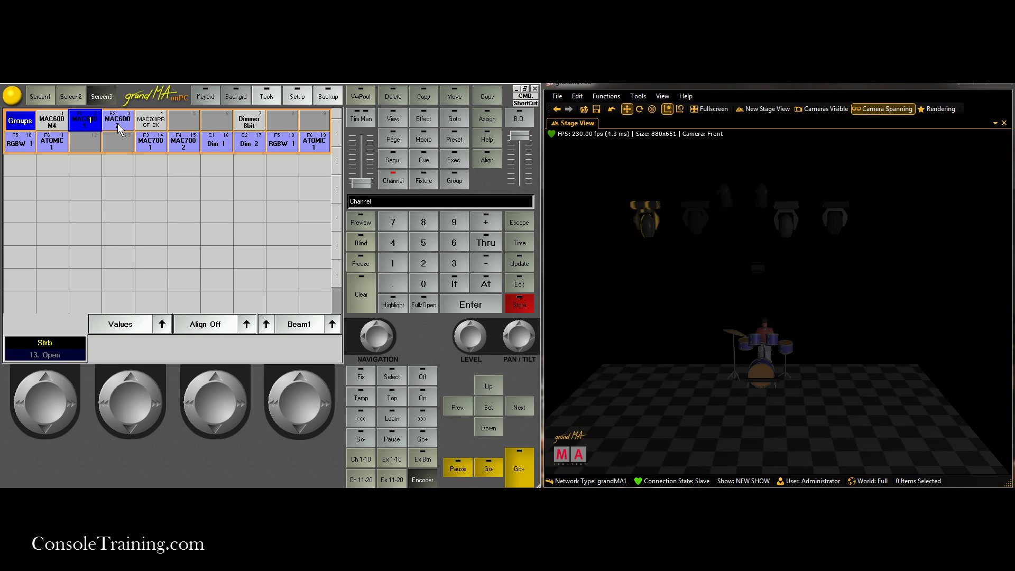
pyautogui.click(117, 123)
pyautogui.click(358, 294)
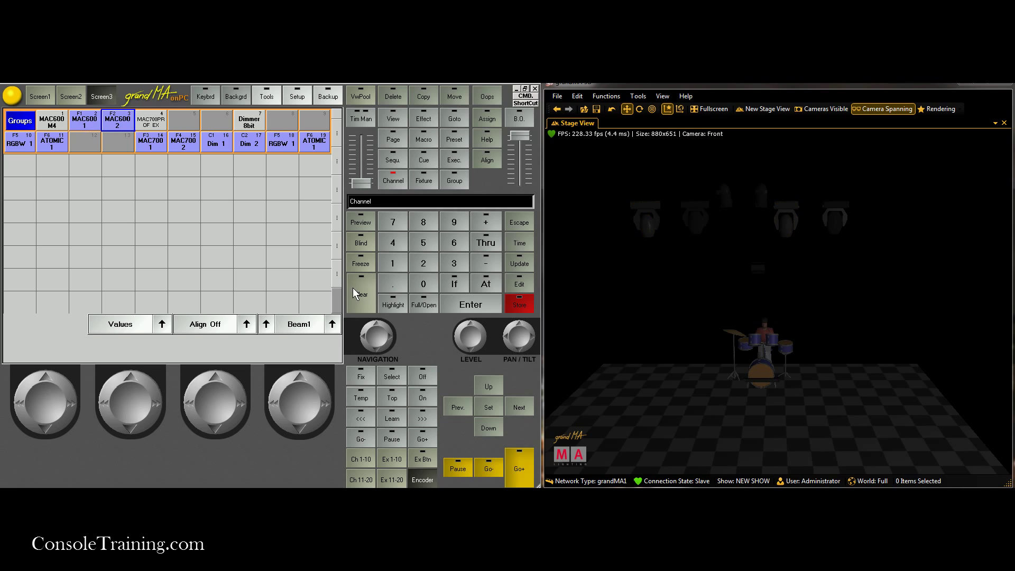
# Step: Move the MAC700 1 and MAC700 2 groups to slots 5 and 6 of the Groups pool
pyautogui.click(446, 97)
pyautogui.click(150, 142)
pyautogui.click(184, 120)
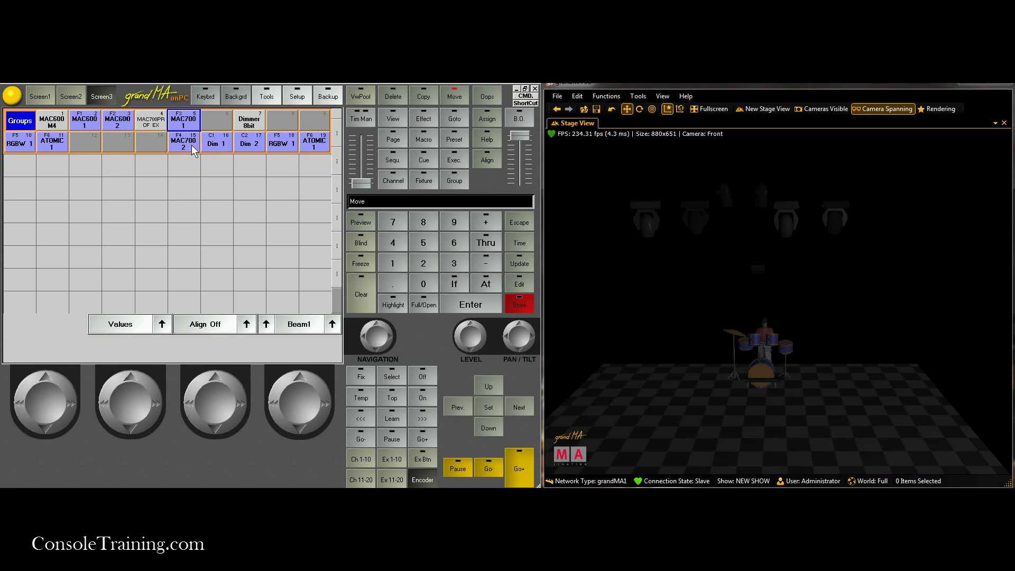
pyautogui.click(185, 143)
pyautogui.click(217, 125)
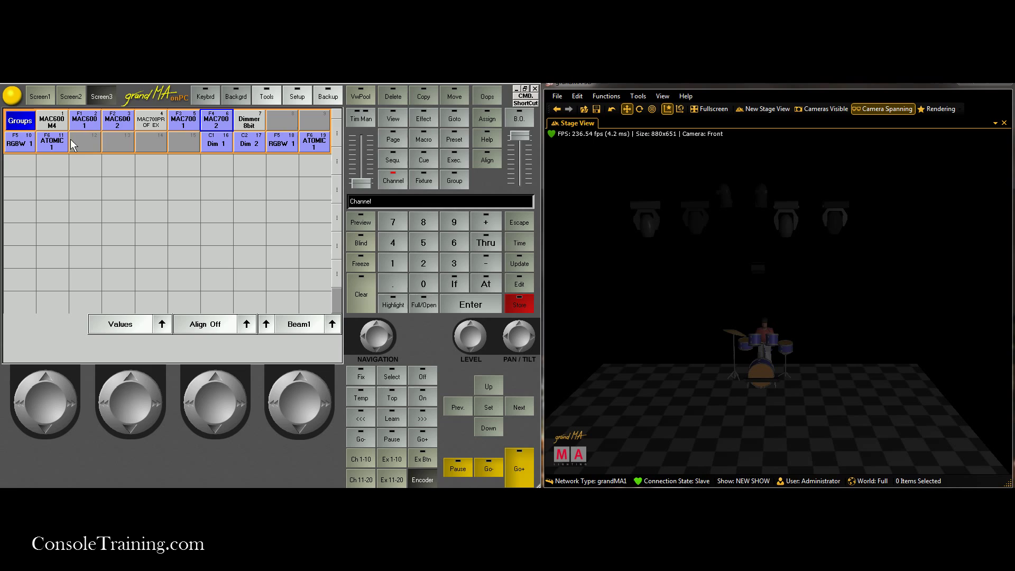
# Step: Select the Dimmer 8bit group, move the Dim 1 and Dim 2 groups to slots 8 and 9, and clear the selection
pyautogui.click(253, 127)
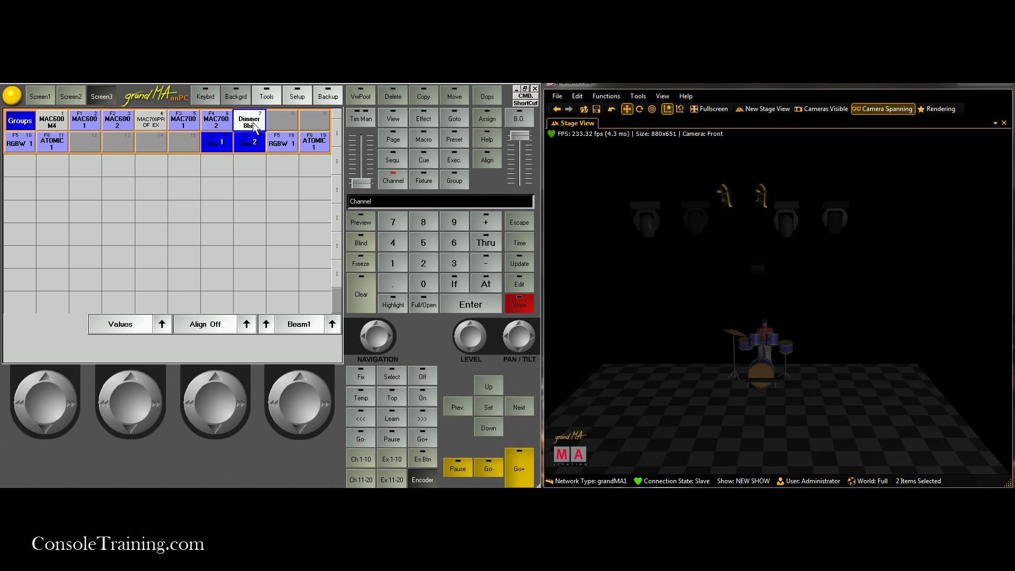
pyautogui.click(450, 102)
pyautogui.click(221, 138)
pyautogui.click(293, 122)
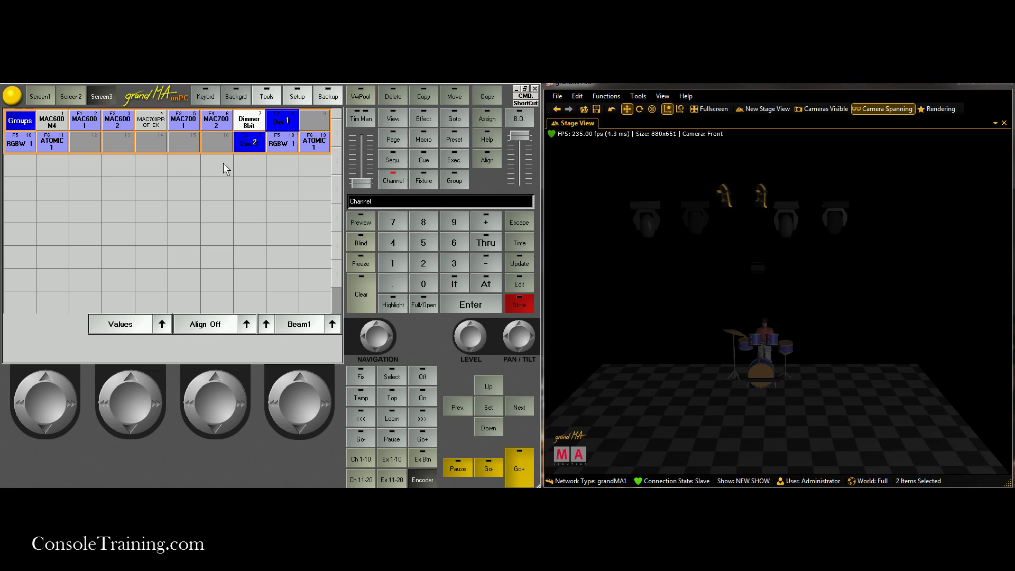
pyautogui.click(455, 98)
pyautogui.click(249, 142)
pyautogui.click(314, 121)
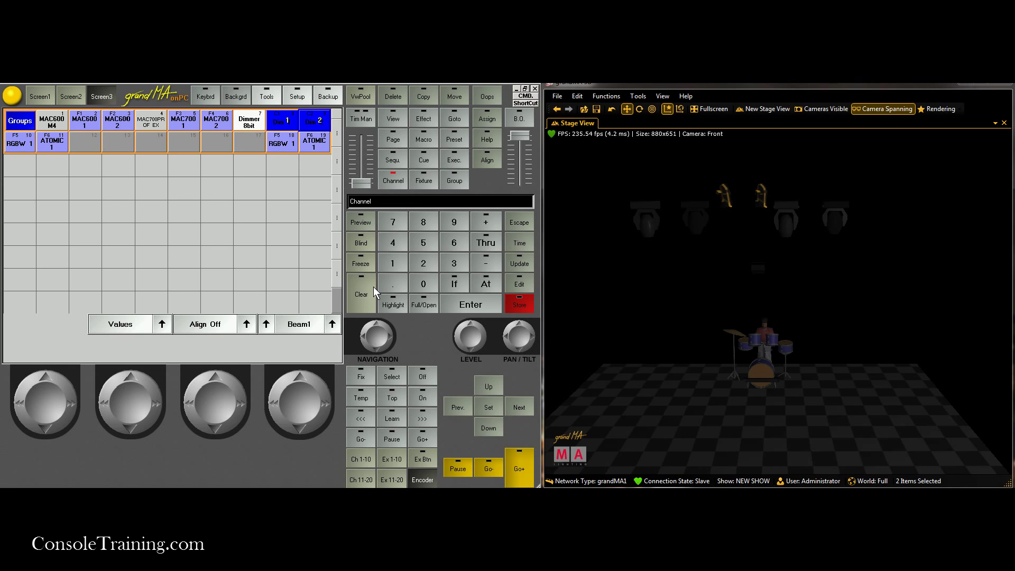
pyautogui.click(354, 294)
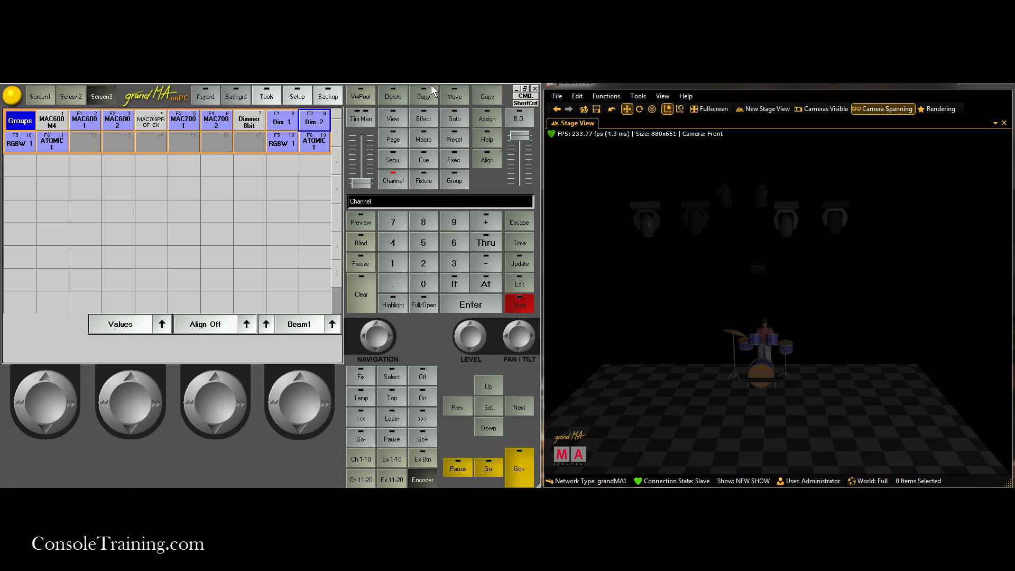
# Step: Delete the RGBW 1 and ATOMIC 1 groups in slots 18 and 19 of the Groups pool
pyautogui.click(392, 97)
pyautogui.click(280, 143)
pyautogui.click(393, 97)
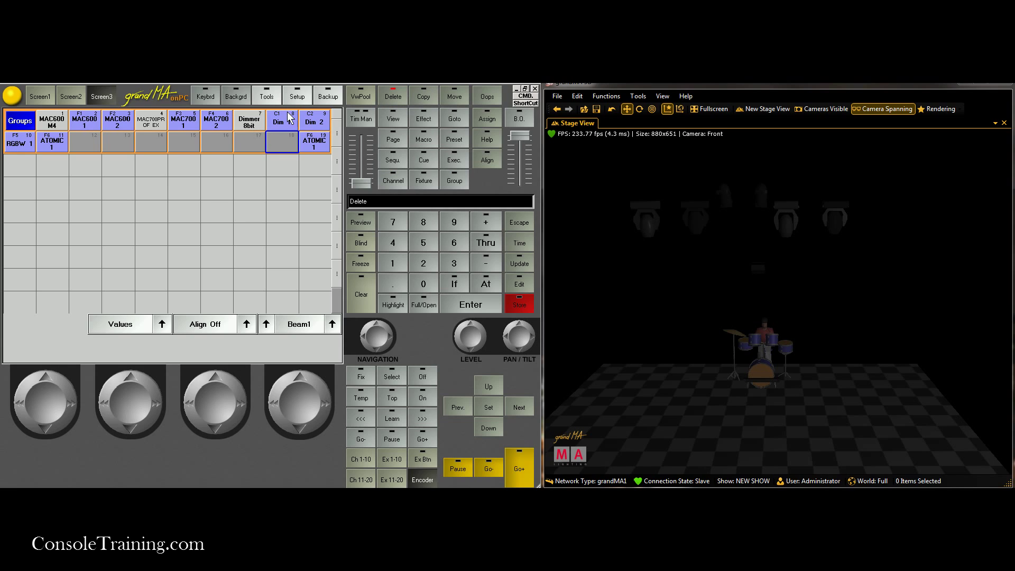
pyautogui.click(314, 141)
# Step: Move the ATOMIC 1 group from slot 11 to slot 19 and the RGBW 1 group from slot 10 to slot 18
pyautogui.click(454, 97)
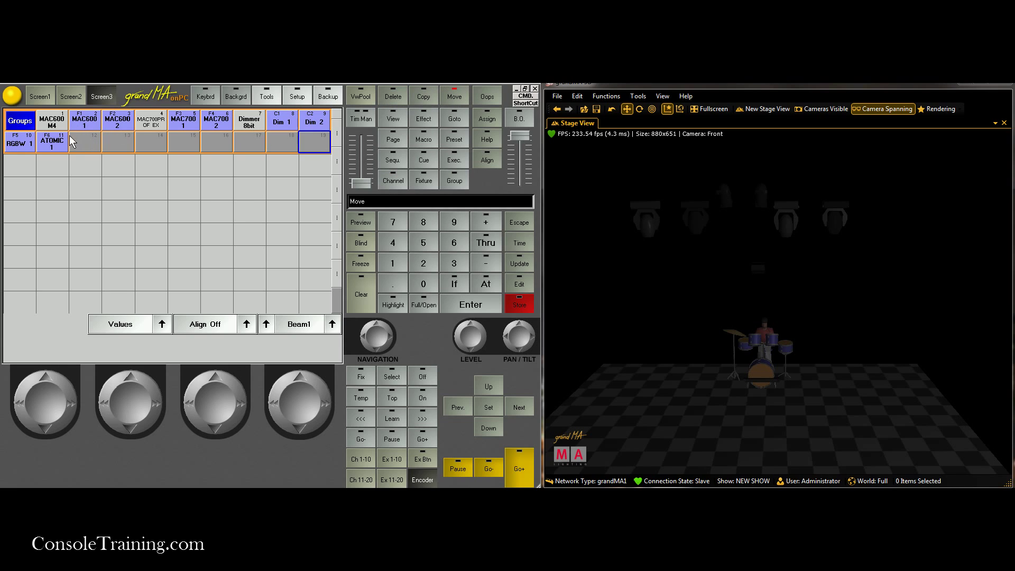
pyautogui.click(68, 138)
pyautogui.click(309, 140)
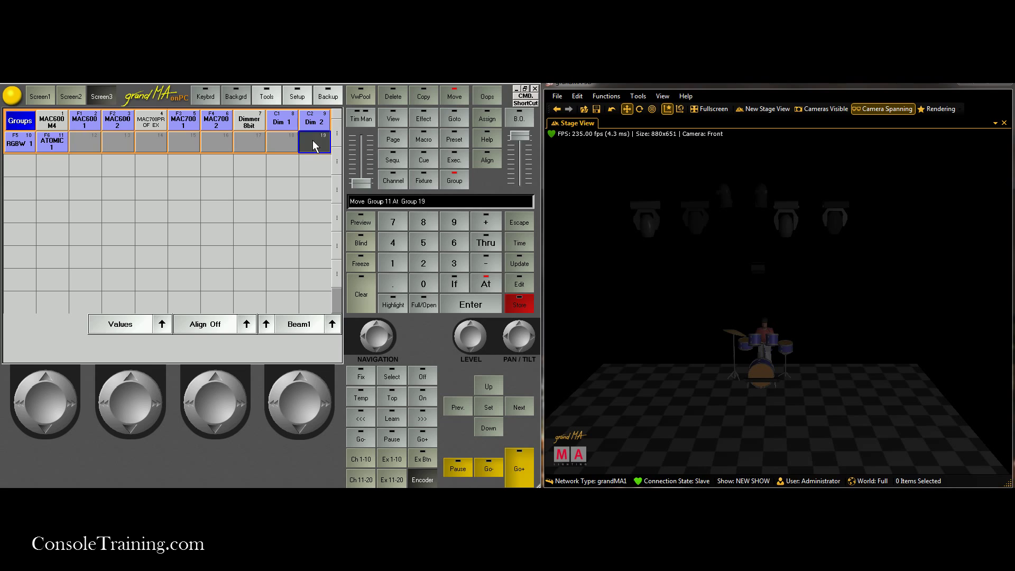
pyautogui.click(459, 96)
pyautogui.click(24, 143)
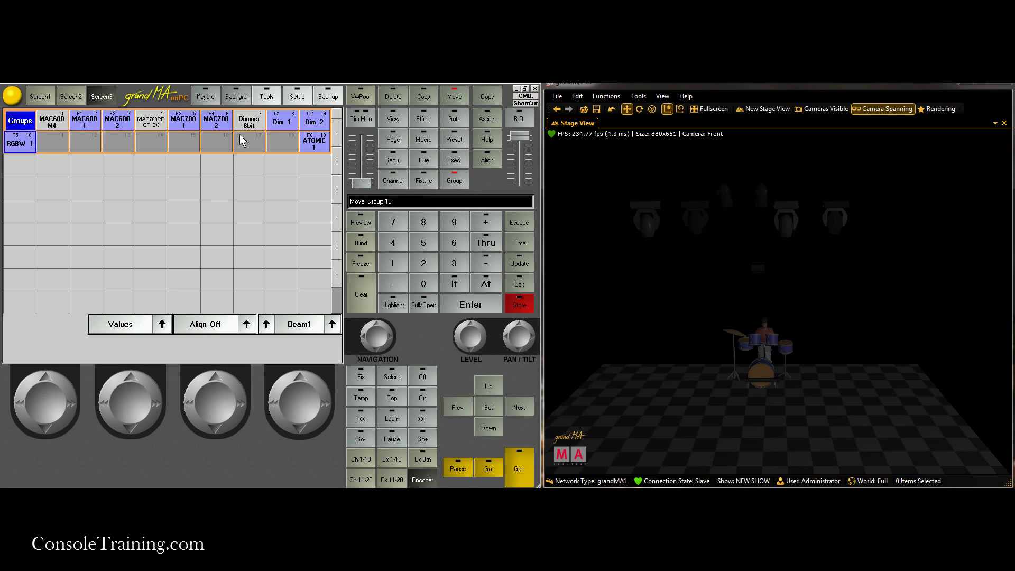
pyautogui.click(280, 144)
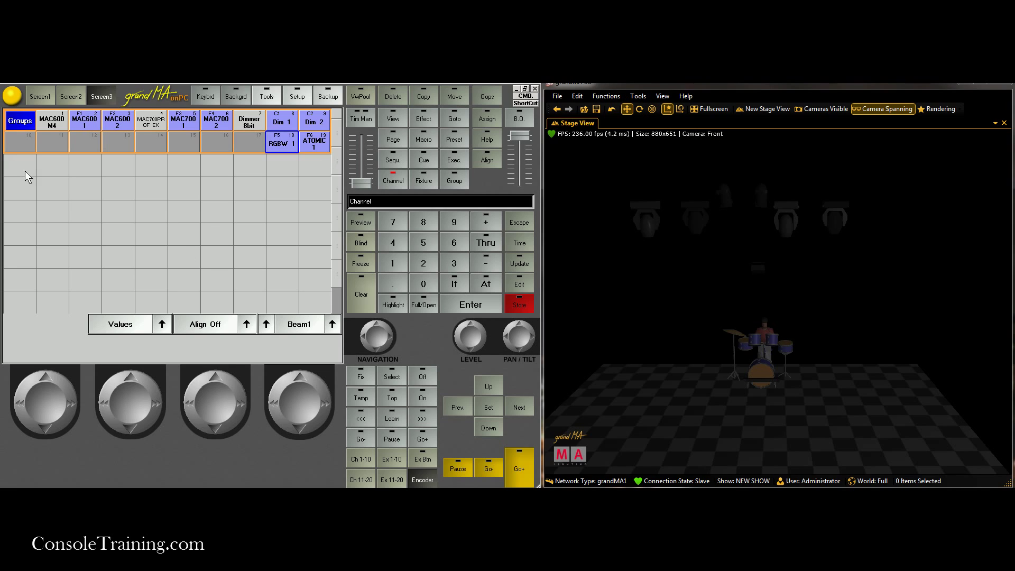
# Step: Add a Smart window below the Groups pool, select the MAC600 M4 group, then shift the window one row up and extend it one row down
pyautogui.click(17, 259)
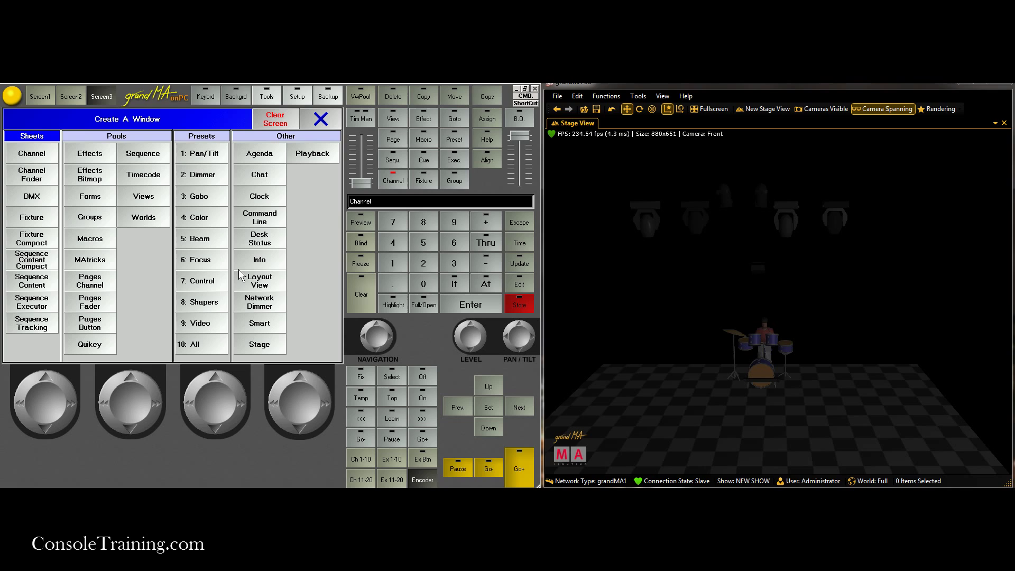
pyautogui.click(264, 332)
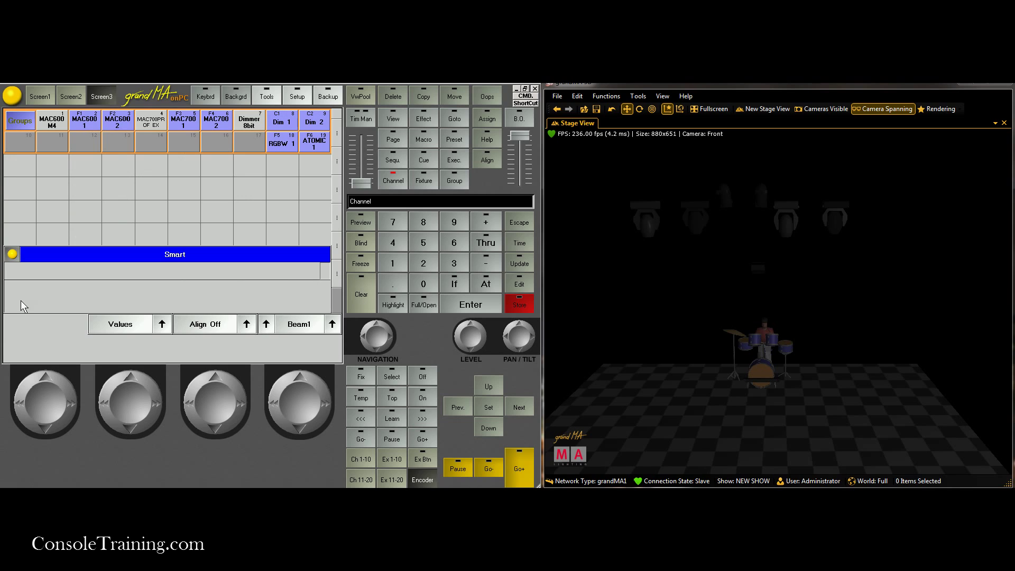
pyautogui.click(53, 126)
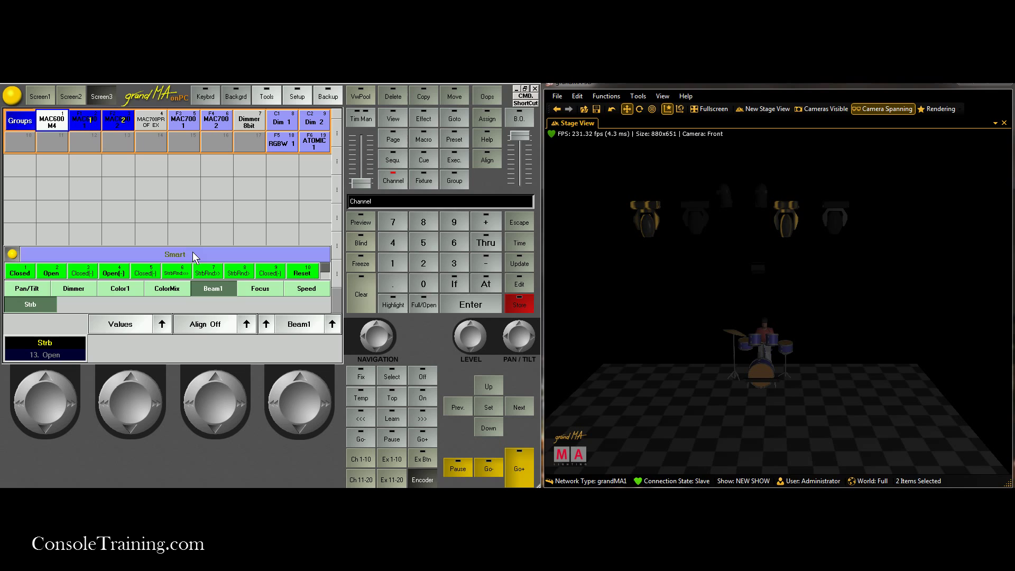
pyautogui.moveTo(192, 256); pyautogui.dragTo(192, 233)
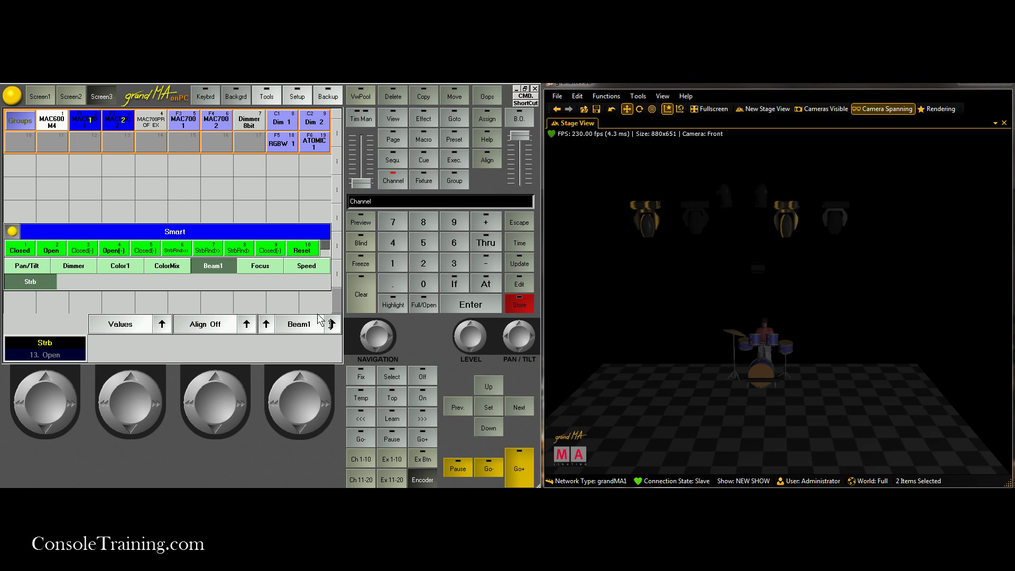
pyautogui.moveTo(327, 290); pyautogui.dragTo(317, 314)
# Step: Review the Dimmer, Color1, ColorMix, Beam1, Focus, Speed and Pan/Tilt functions of the selected MAC600 fixtures in the Smart window
pyautogui.click(84, 290)
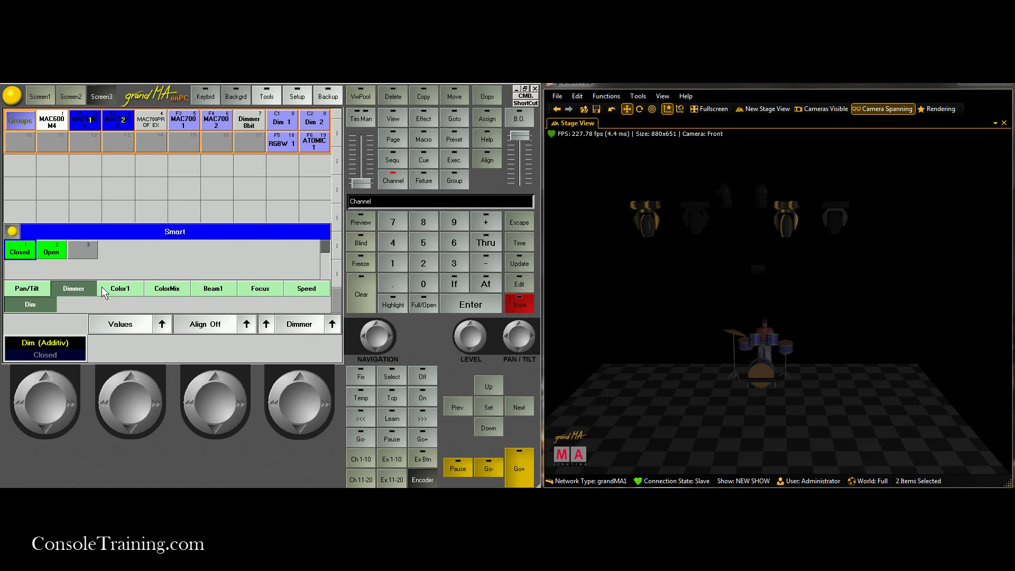
pyautogui.click(124, 291)
pyautogui.click(165, 288)
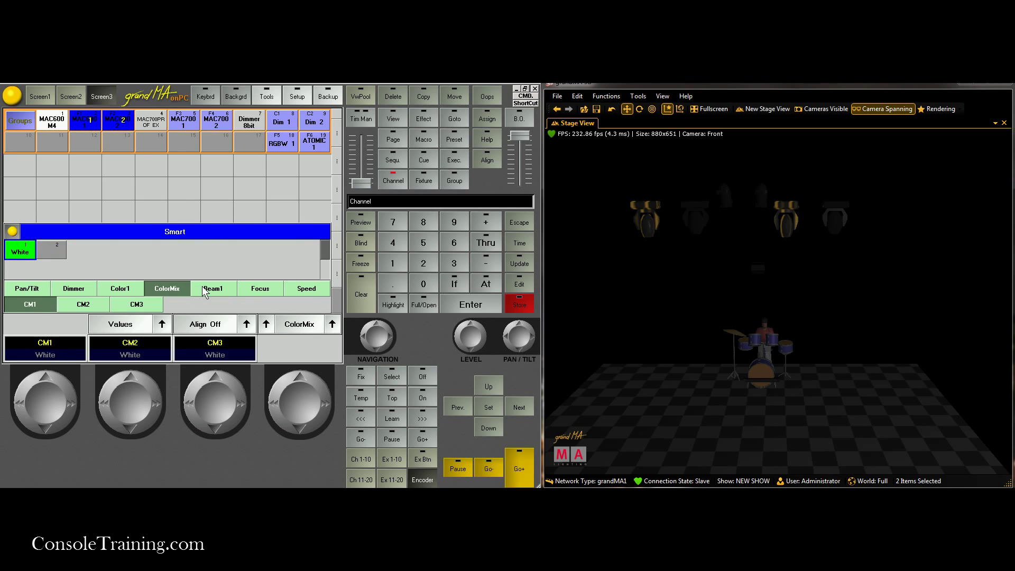
pyautogui.click(212, 289)
pyautogui.click(267, 288)
pyautogui.click(306, 288)
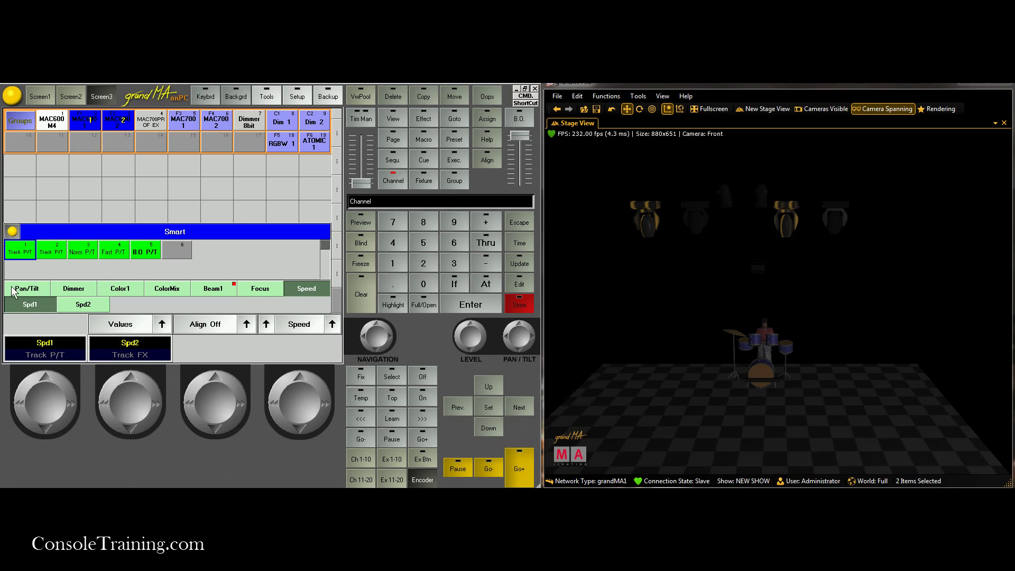
pyautogui.click(26, 289)
# Step: Add a Pan/Tilt preset pool directly below the Groups pool and shrink it to a single row
pyautogui.click(33, 154)
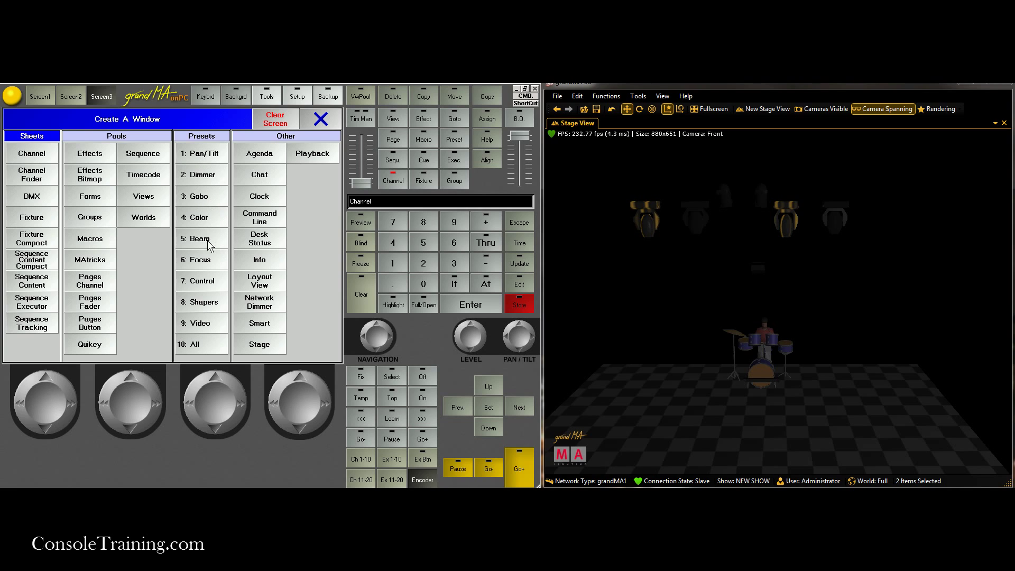
pyautogui.click(201, 154)
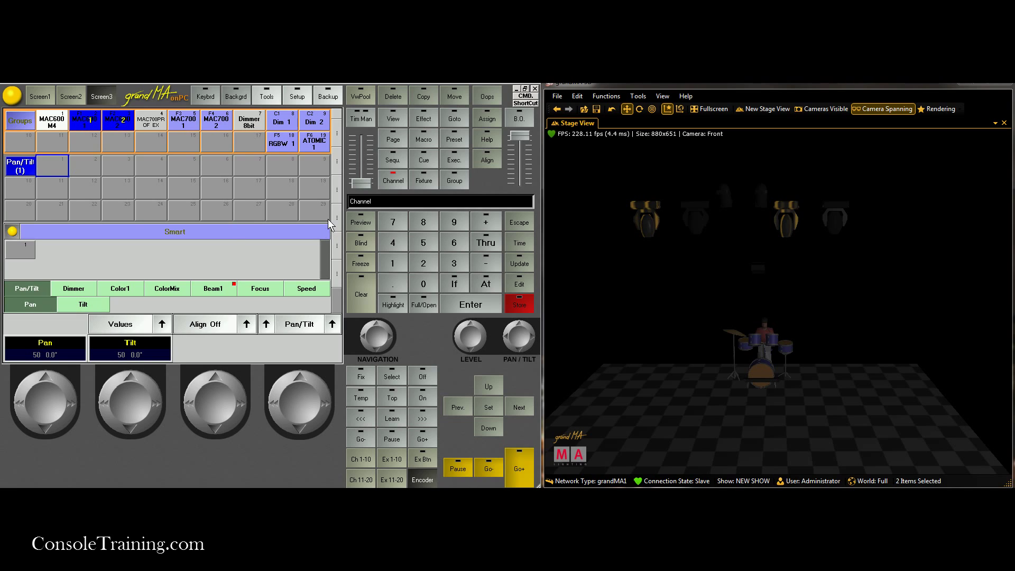
pyautogui.moveTo(330, 191); pyautogui.dragTo(288, 177)
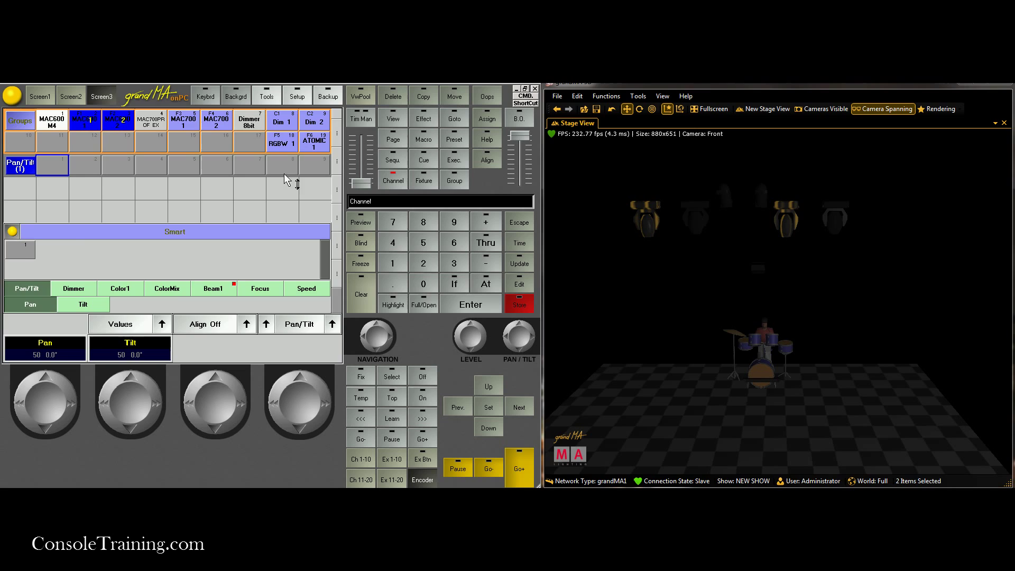
# Step: Add a Color preset pool directly below the Pan/Tilt pool and shrink it to a single row
pyautogui.click(15, 188)
pyautogui.click(201, 218)
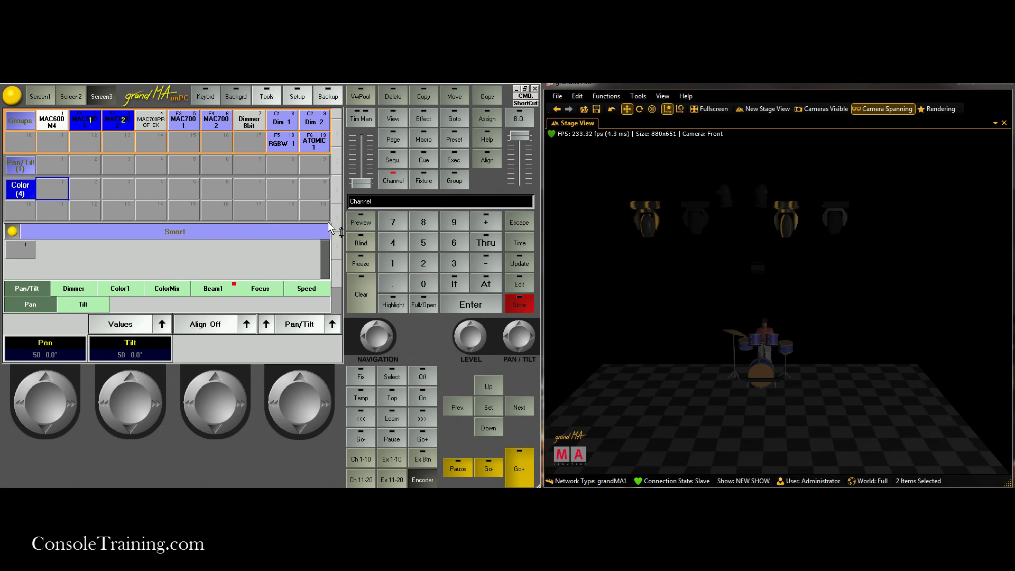
pyautogui.moveTo(327, 225); pyautogui.dragTo(333, 202)
# Step: Add an Effects pool in the free row between the Color preset pool and the Smart window
pyautogui.click(23, 206)
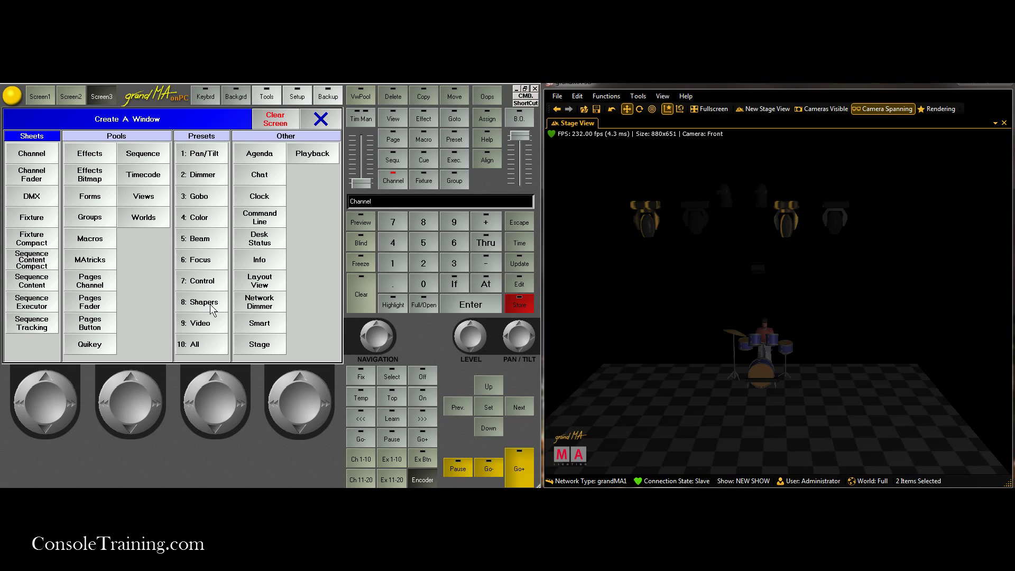
pyautogui.click(324, 117)
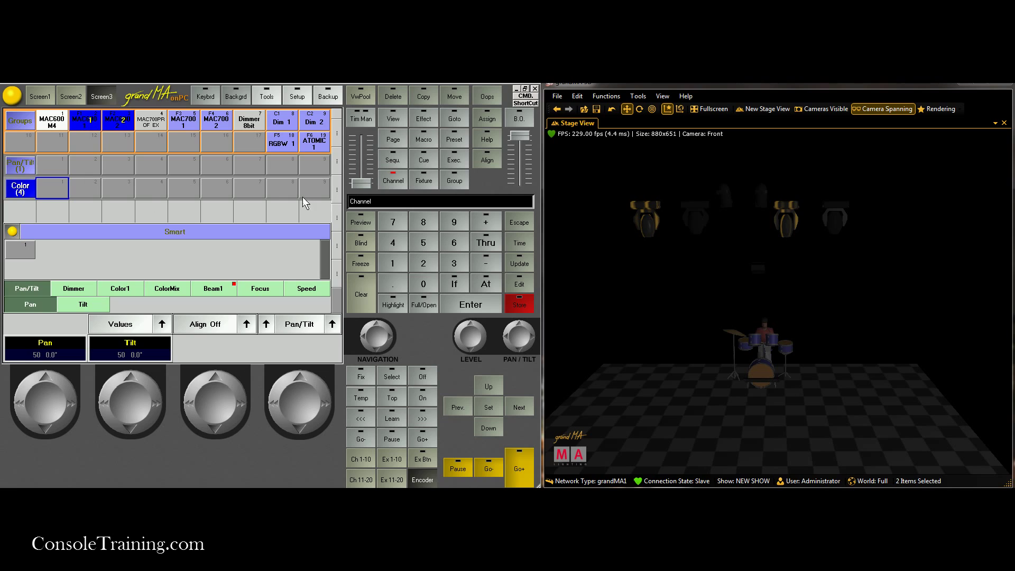
pyautogui.click(20, 205)
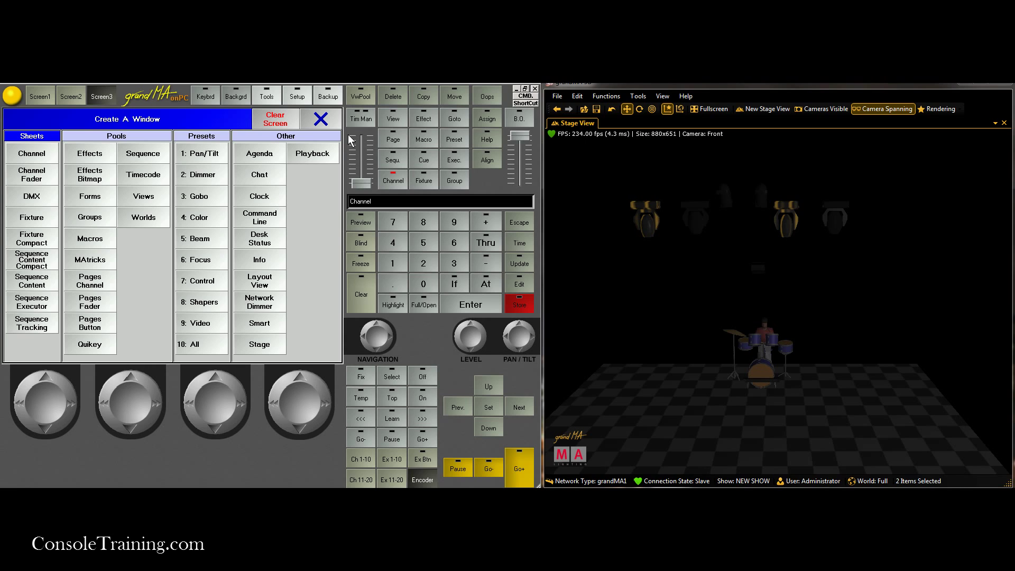
pyautogui.click(321, 121)
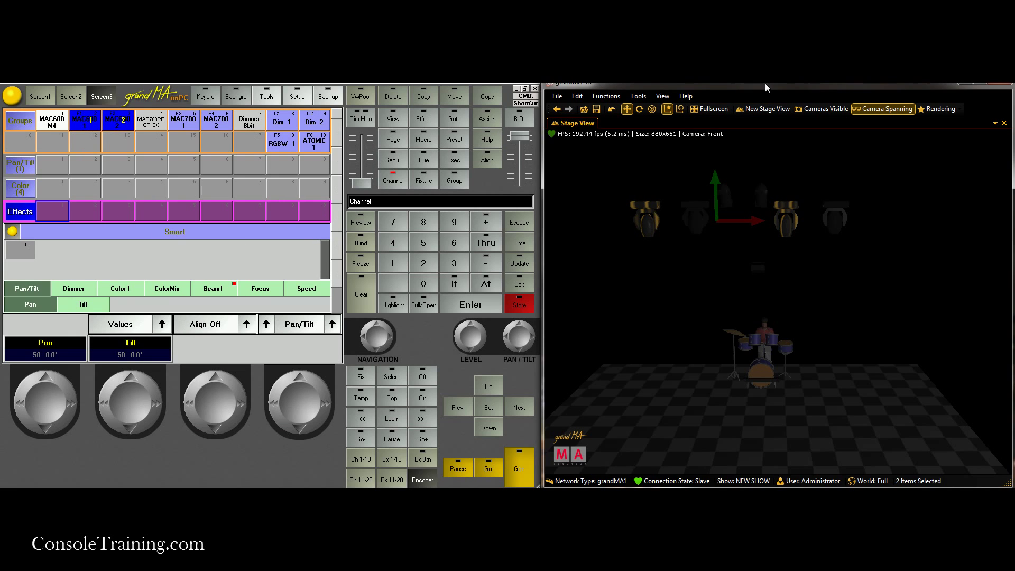
# Step: Deselect all fixtures in the 3D Stage View and check its Sync Selection setting
pyautogui.click(804, 281)
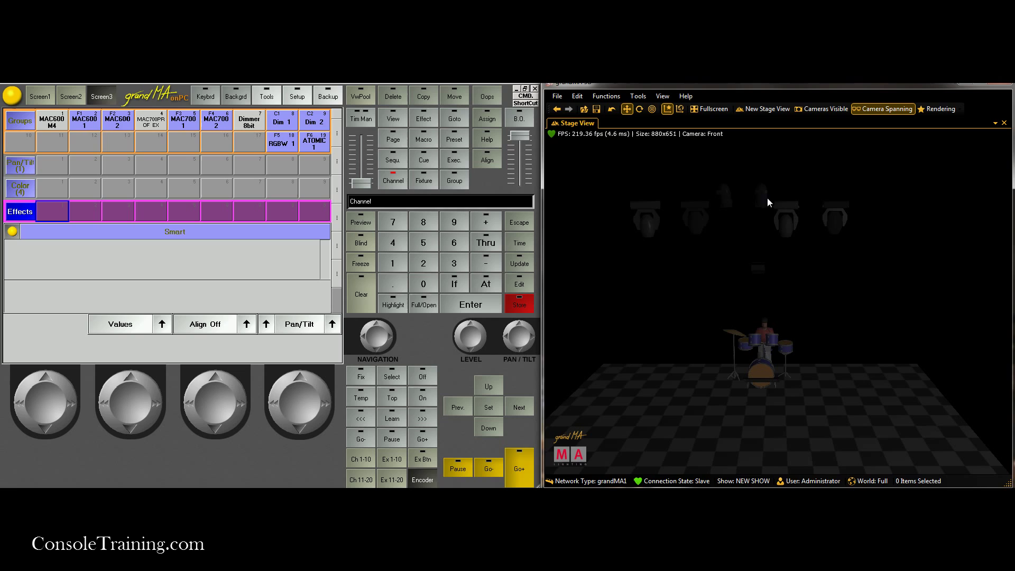
pyautogui.click(638, 97)
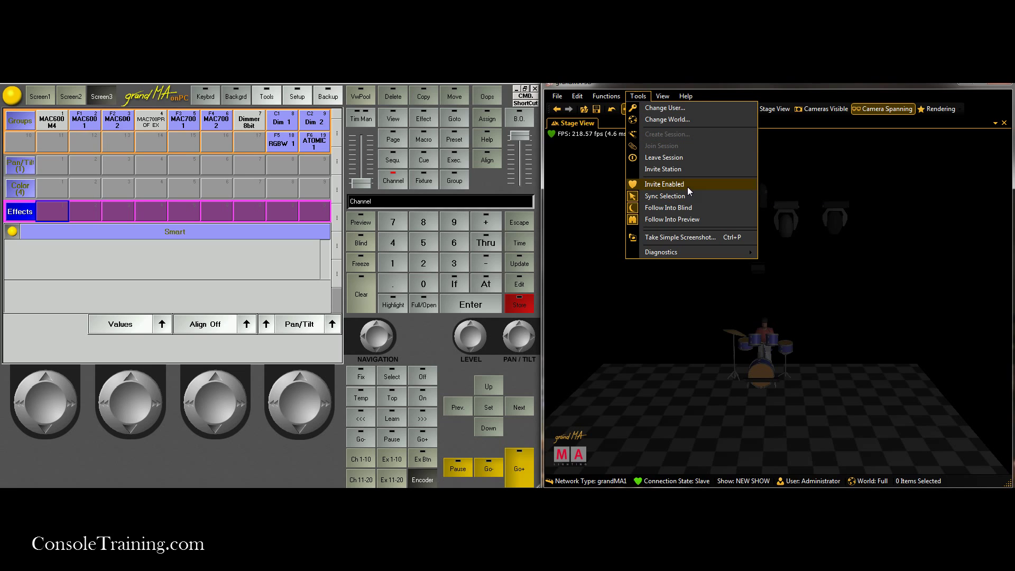
pyautogui.click(768, 222)
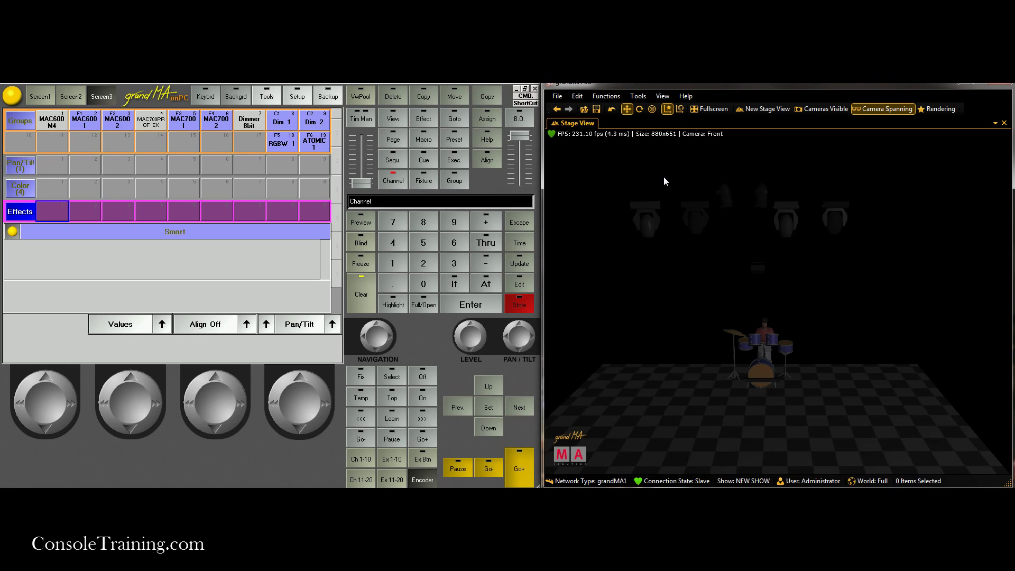
# Step: Check in the 3D stage which fixtures the MAC600 M4, MAC700PROF EX and RGBW 1 groups select, clearing the selection after each try
pyautogui.click(59, 121)
pyautogui.click(158, 120)
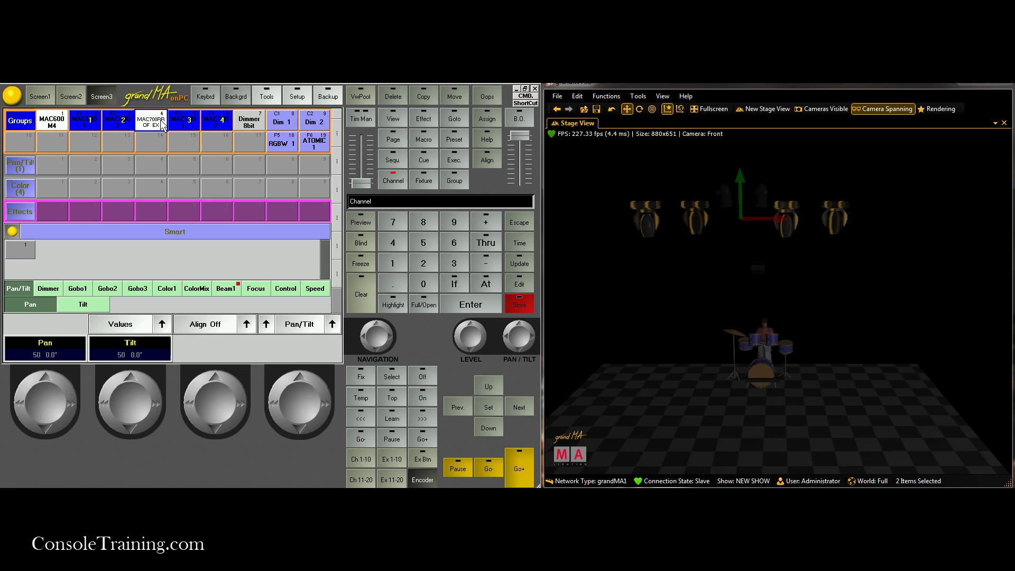
pyautogui.click(354, 295)
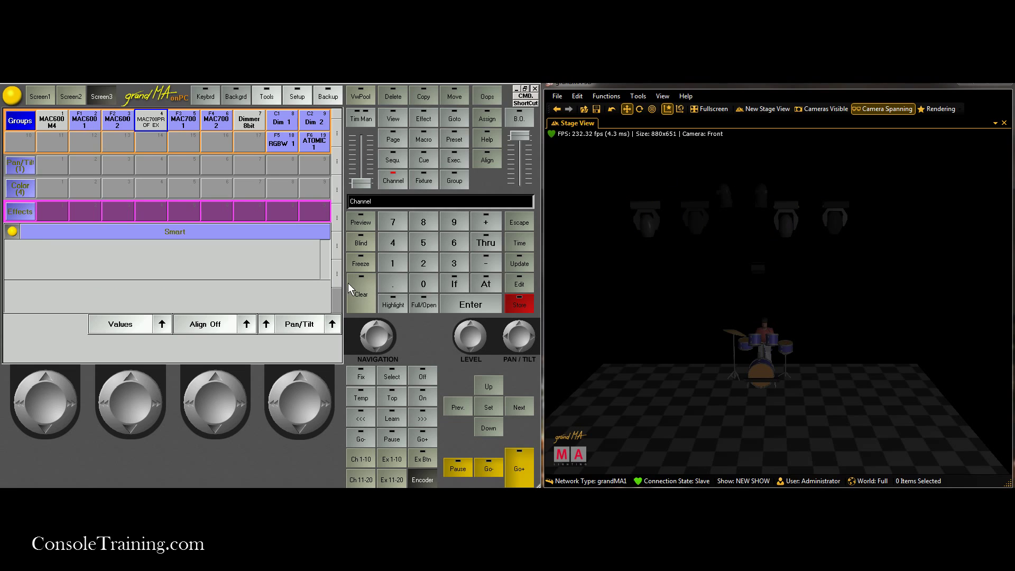
pyautogui.click(53, 124)
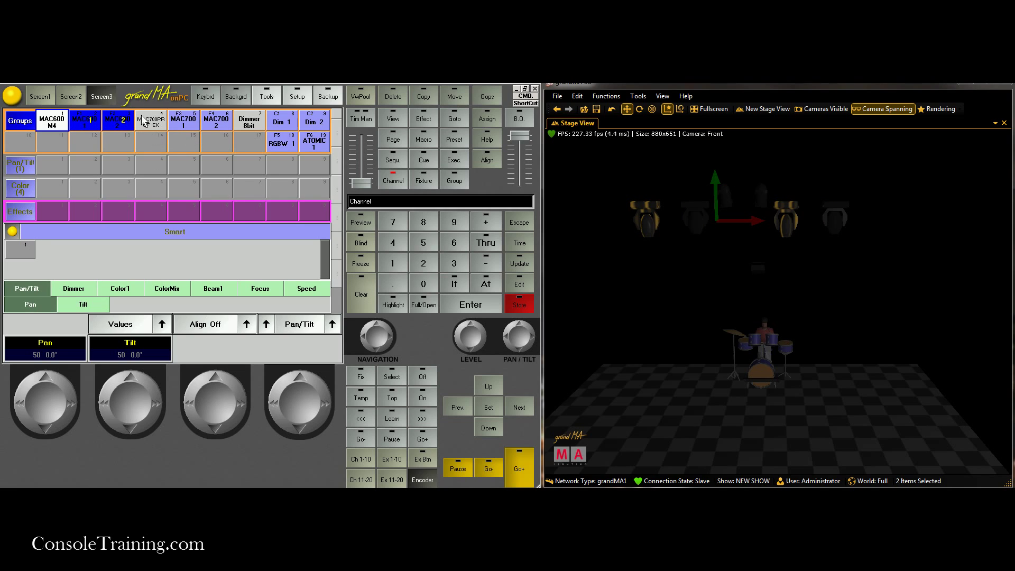
pyautogui.click(152, 121)
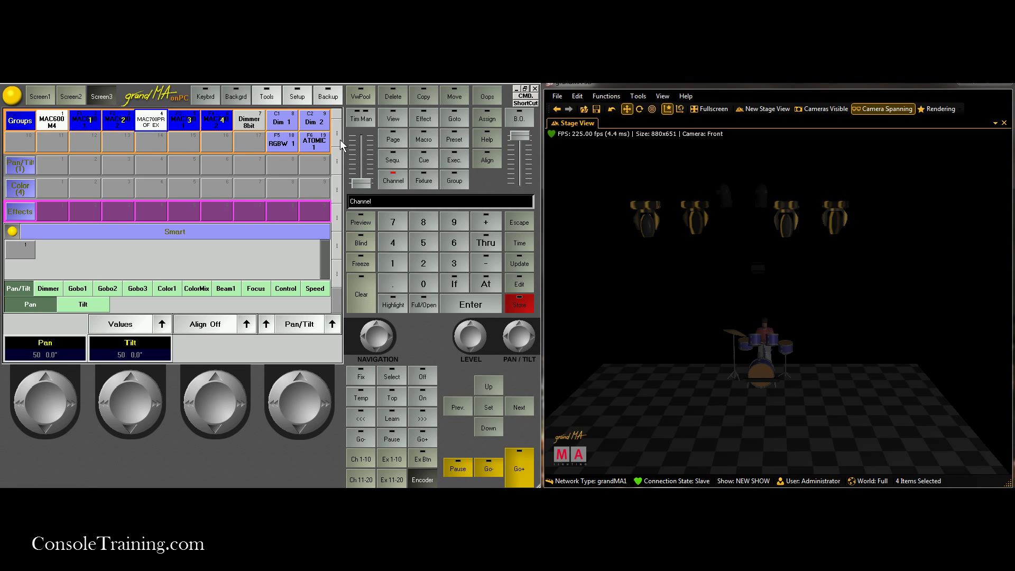
pyautogui.click(284, 142)
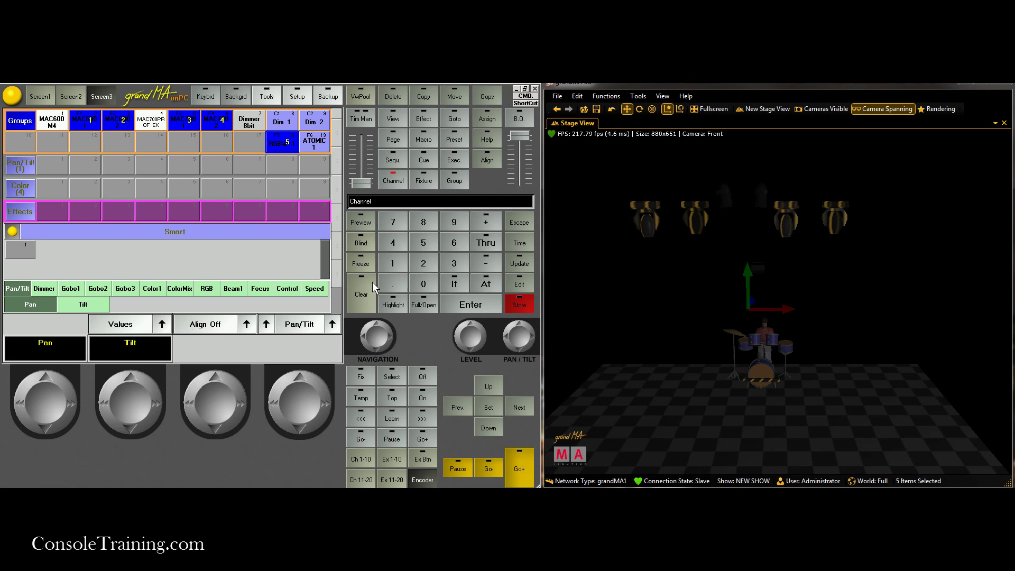
pyautogui.click(360, 288)
pyautogui.click(759, 391)
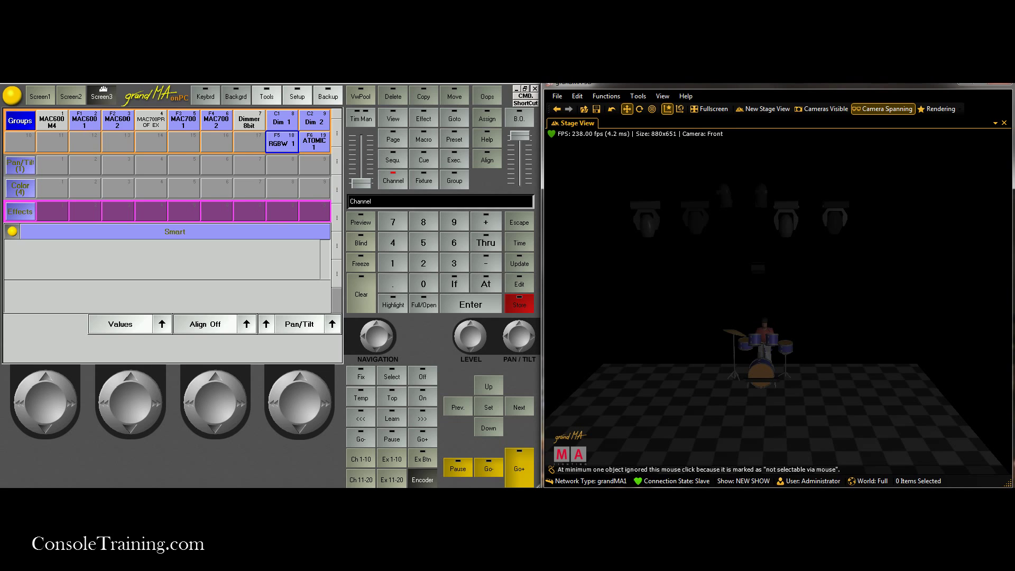
# Step: Select the MAC600 M4 and MAC700PROF EX groups together and store them as a new group in slot 14
pyautogui.click(53, 122)
pyautogui.click(162, 121)
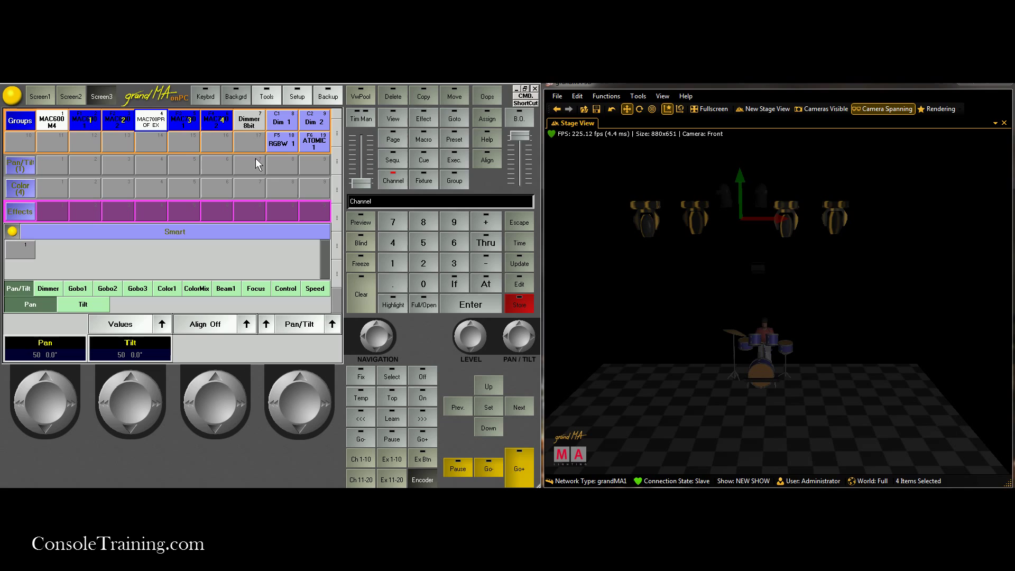
pyautogui.click(518, 306)
pyautogui.click(154, 141)
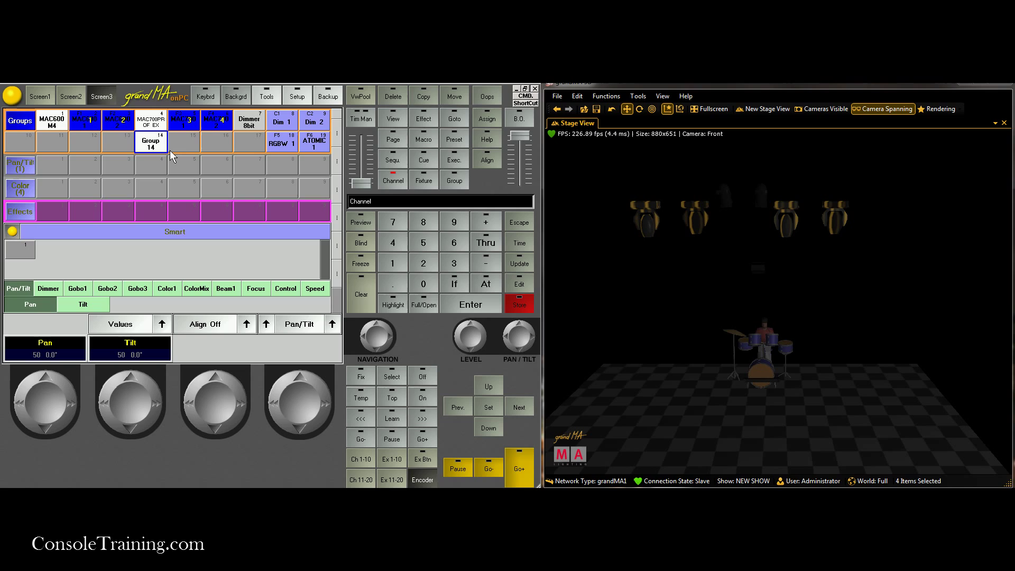
# Step: Name the group in slot 14 AllMovers and clear the fixture selection
pyautogui.write('aLL')
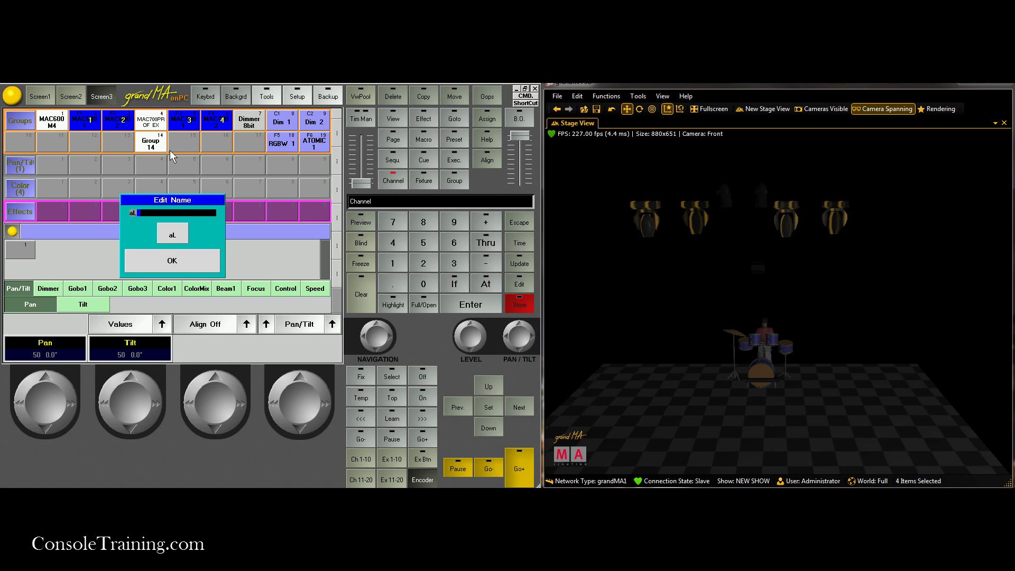
pyautogui.press('BackSpace')
pyautogui.press('BackSpace')
pyautogui.write('AllMov')
pyautogui.write('err')
pyautogui.press('BackSpace')
pyautogui.write('s')
pyautogui.press('Return')
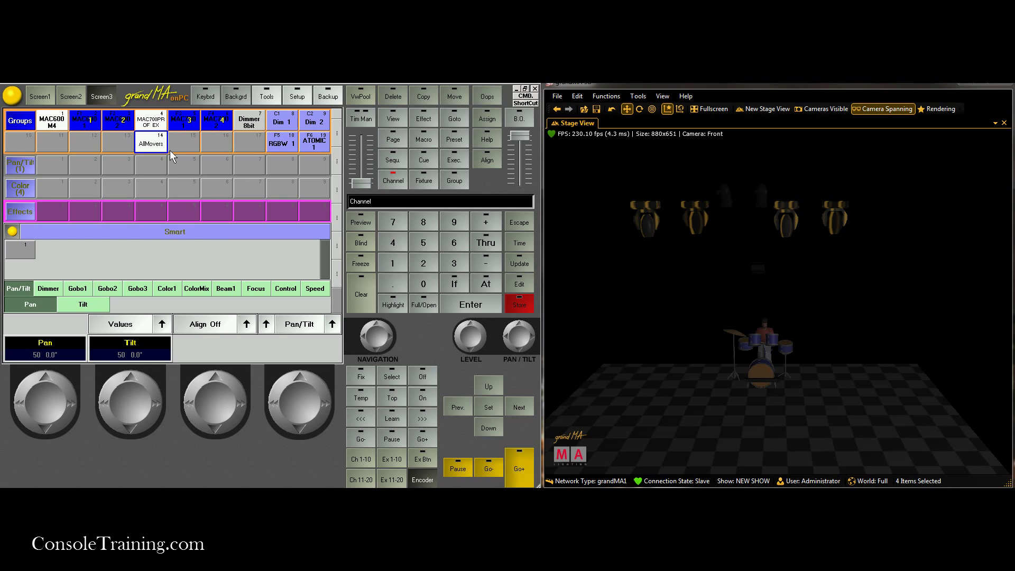
pyautogui.click(354, 299)
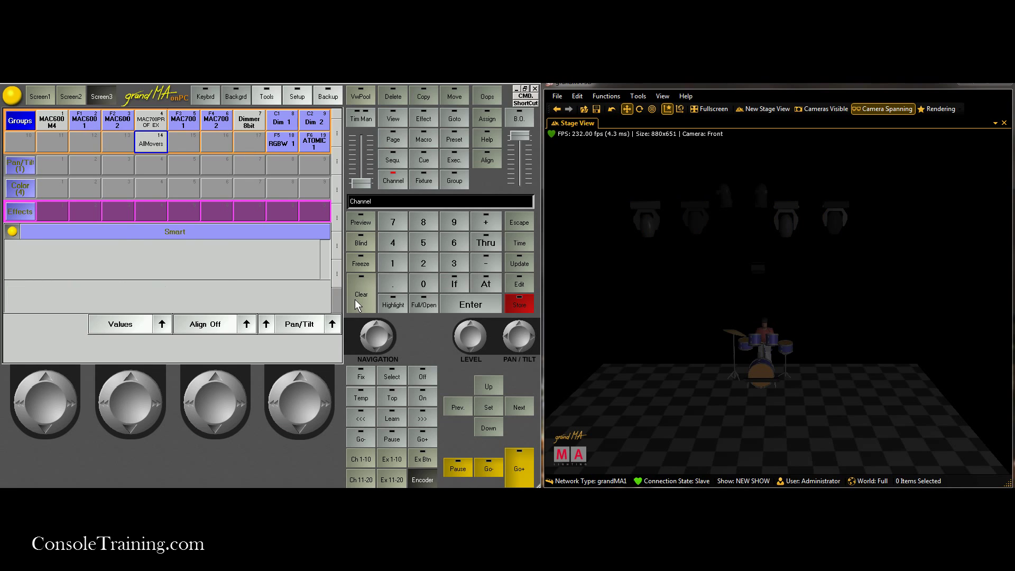
# Step: Select the MAC600 M4 group, examine the Auto Create Presets options in the setup, and return to the programming screen
pyautogui.click(50, 191)
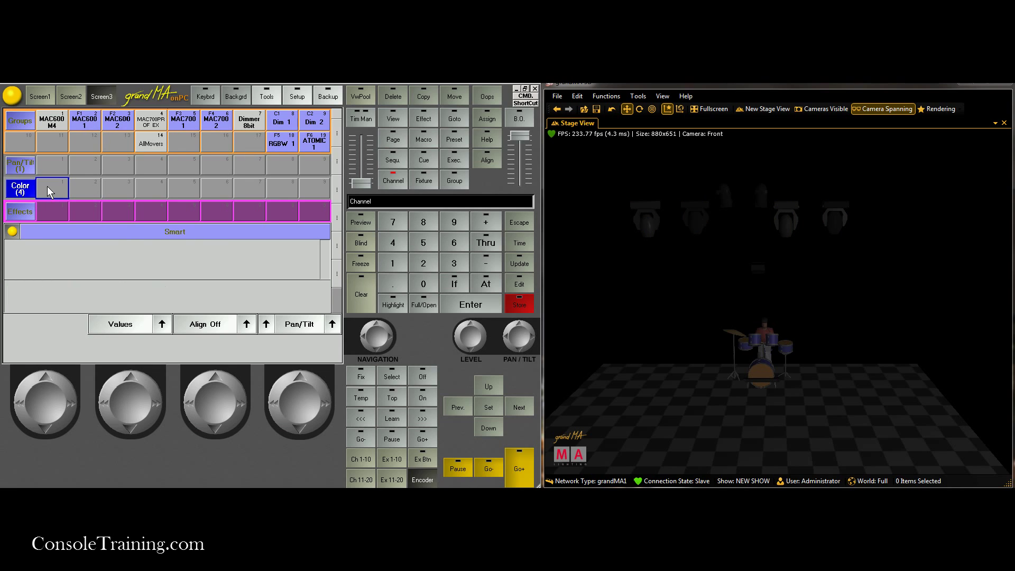
pyautogui.click(62, 123)
pyautogui.click(295, 98)
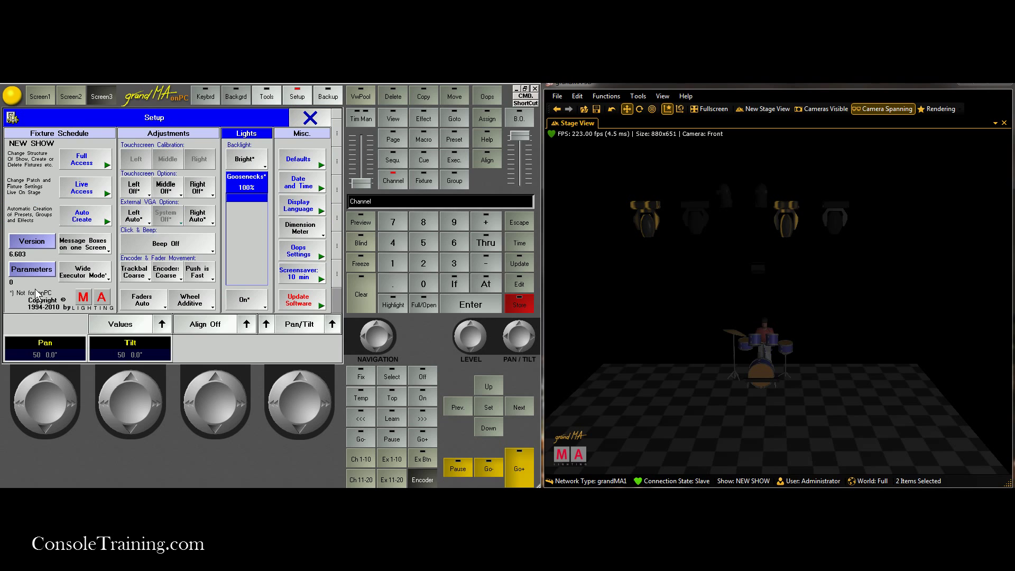
pyautogui.click(252, 170)
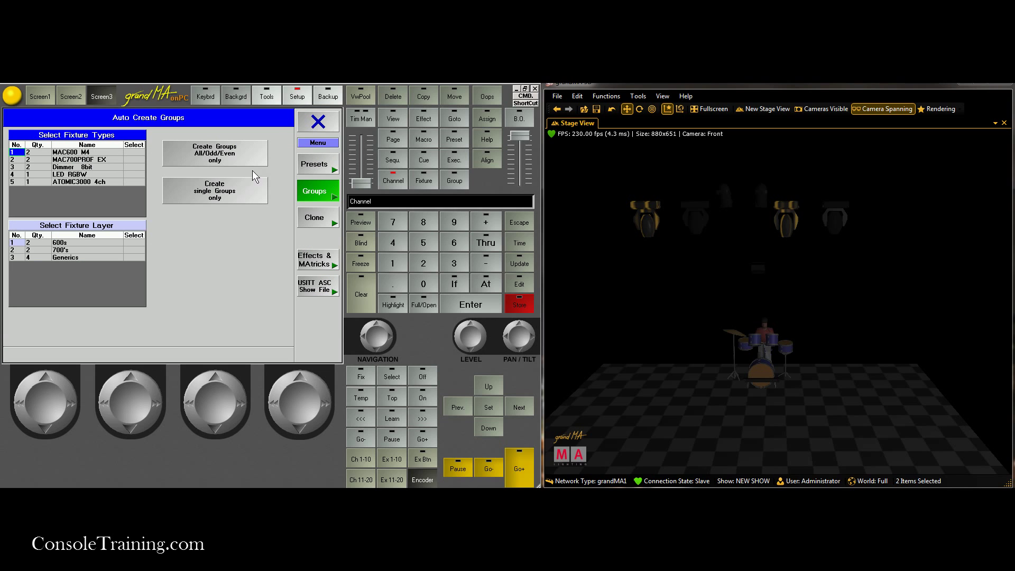
pyautogui.click(307, 167)
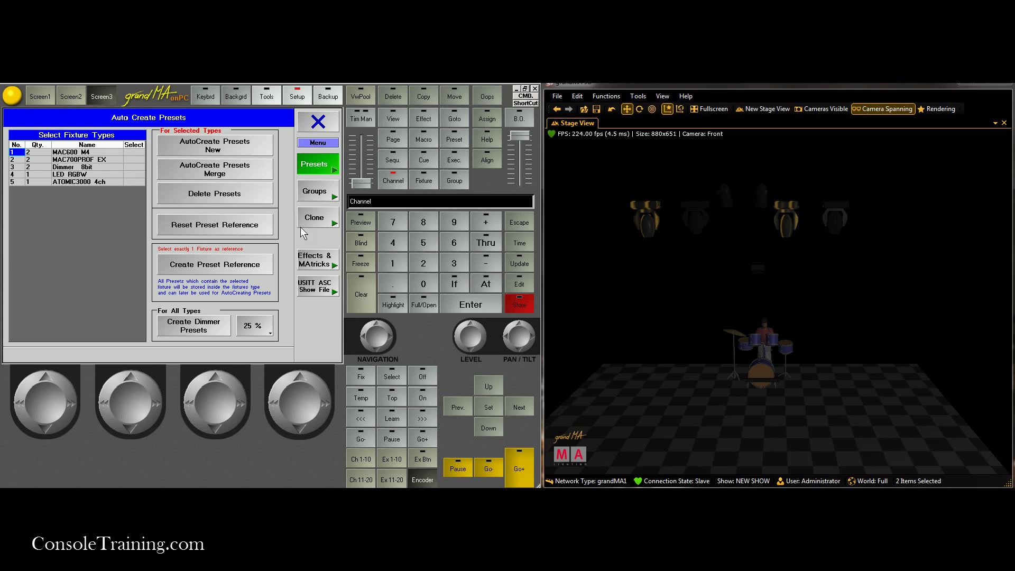
pyautogui.click(310, 247)
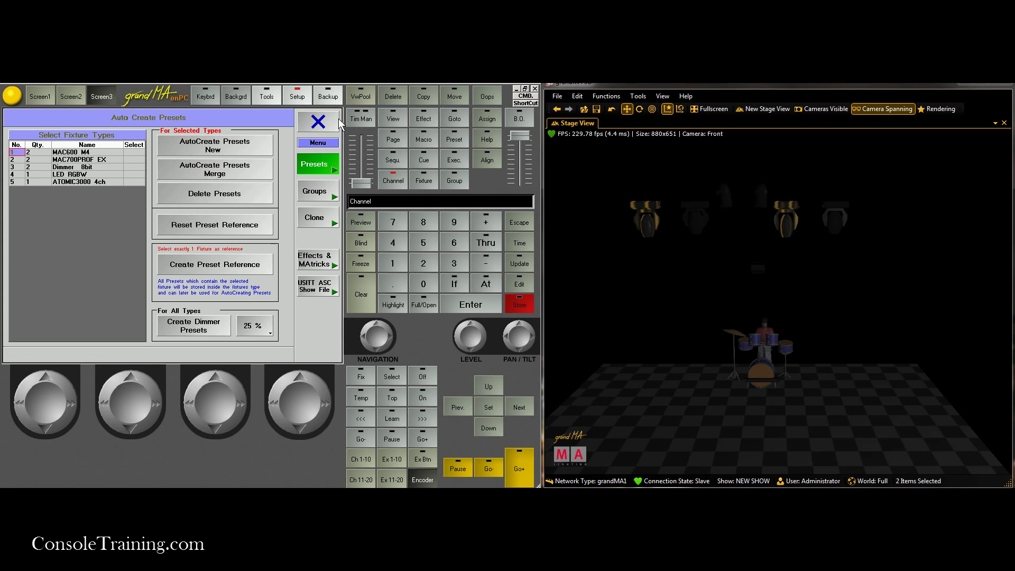
pyautogui.click(319, 120)
pyautogui.click(319, 121)
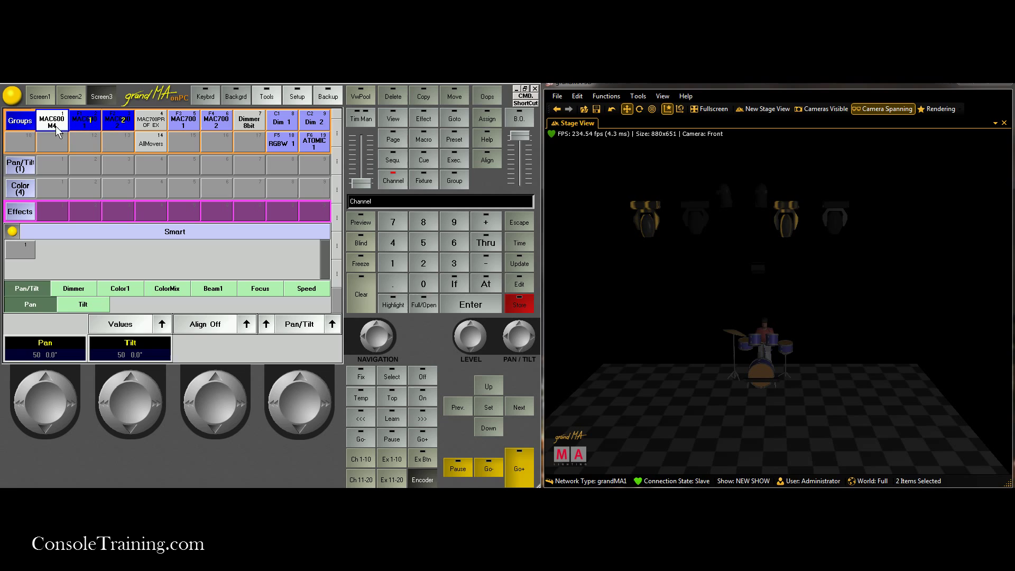
# Step: Try bringing the MAC600 M4 group to full intensity with the At At command, then clear the programmer
pyautogui.click(156, 151)
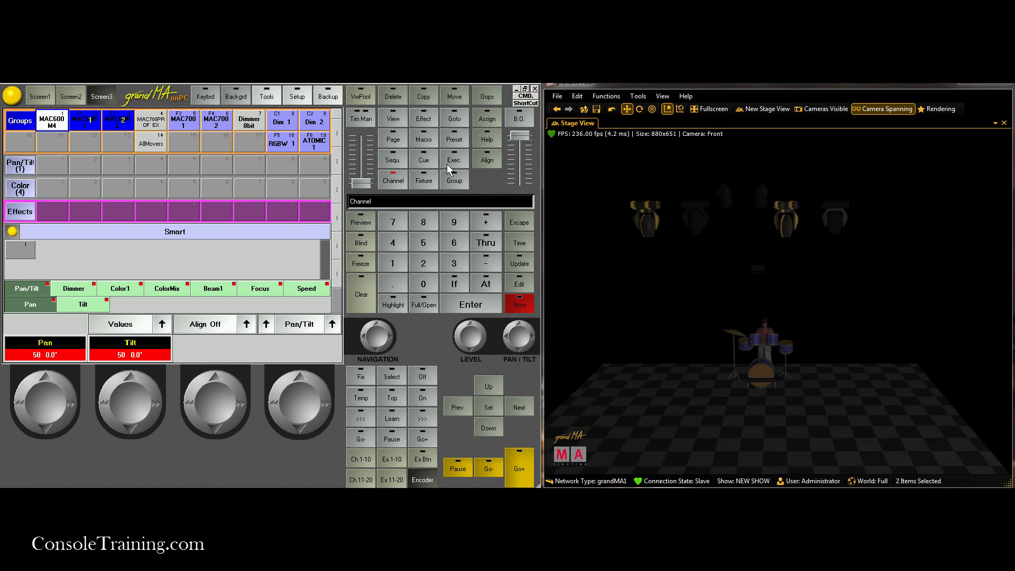
pyautogui.click(361, 288)
pyautogui.click(44, 127)
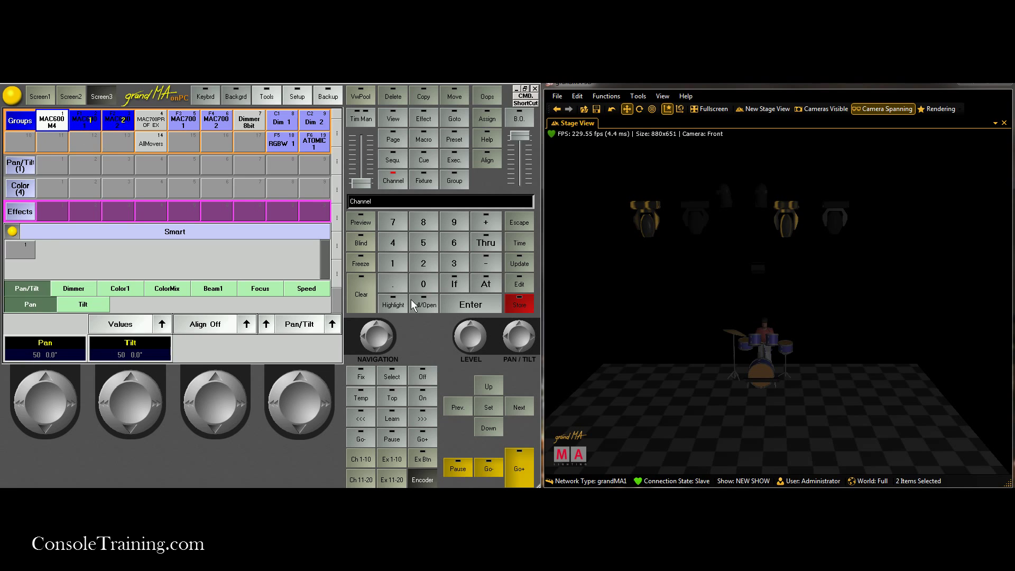
pyautogui.doubleClick(490, 284)
pyautogui.click(357, 293)
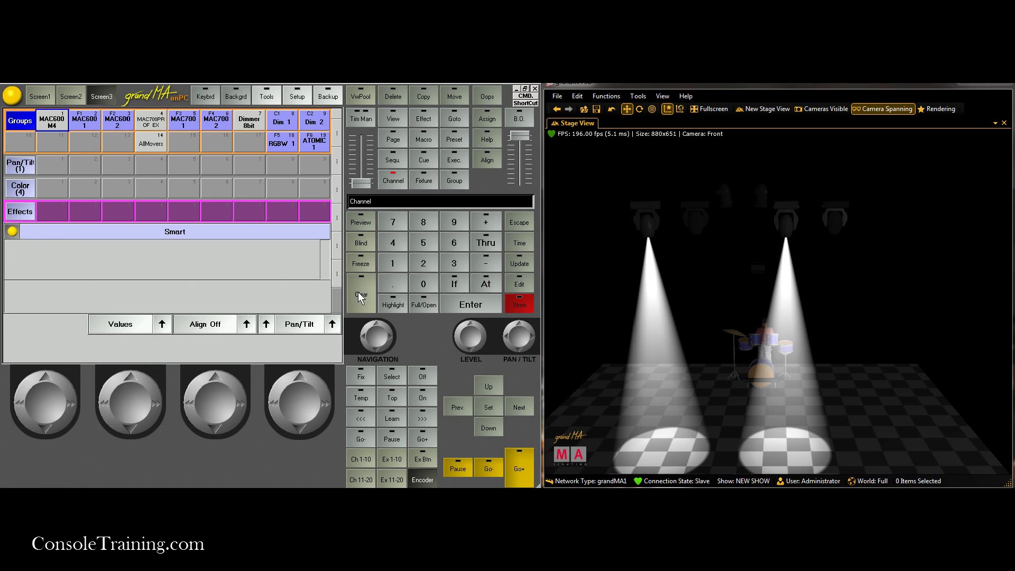
pyautogui.click(357, 292)
# Step: Try the Full command on the MAC600 M4 group, then clear the values and selection
pyautogui.click(46, 130)
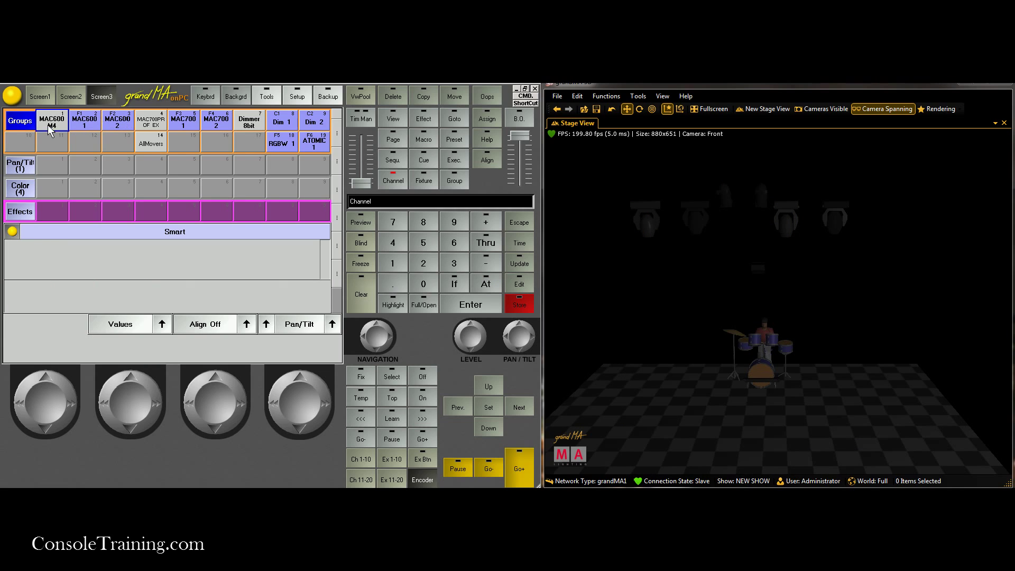
pyautogui.click(423, 304)
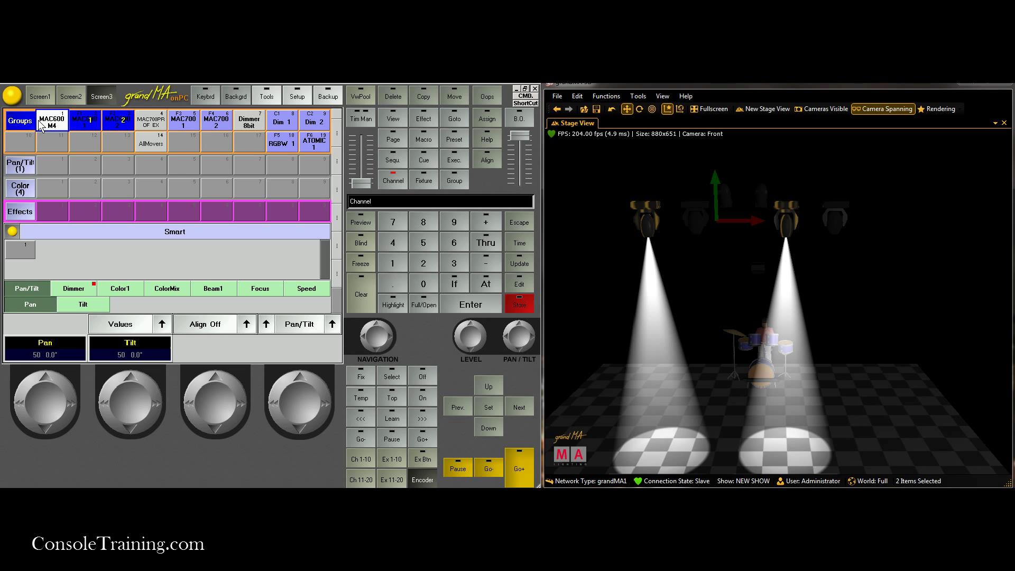
pyautogui.click(365, 286)
pyautogui.click(365, 285)
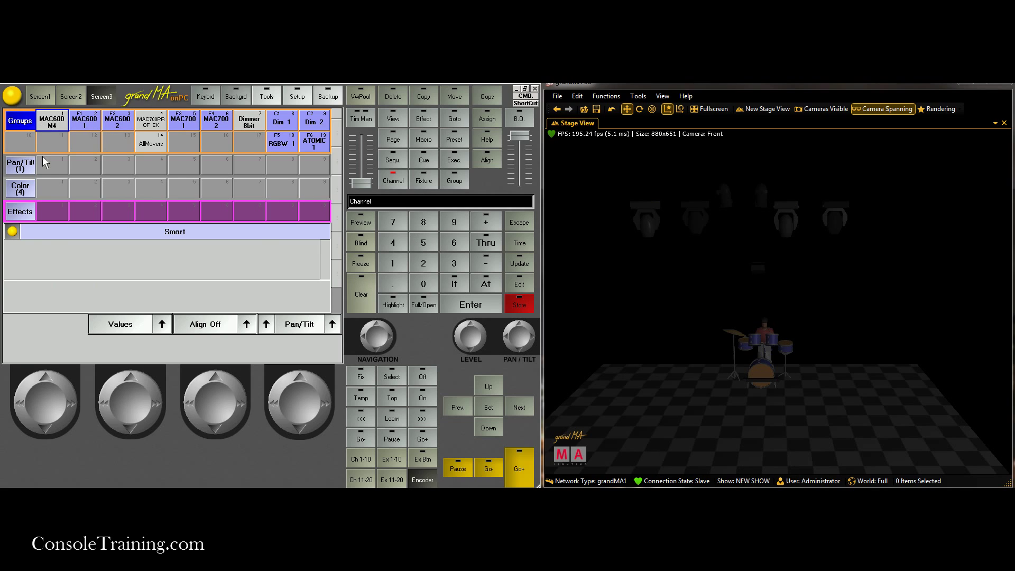
# Step: Select the MAC600 M4 group, enter a dimmer level for it and apply Full/Open to its fixtures
pyautogui.click(46, 124)
pyautogui.click(487, 286)
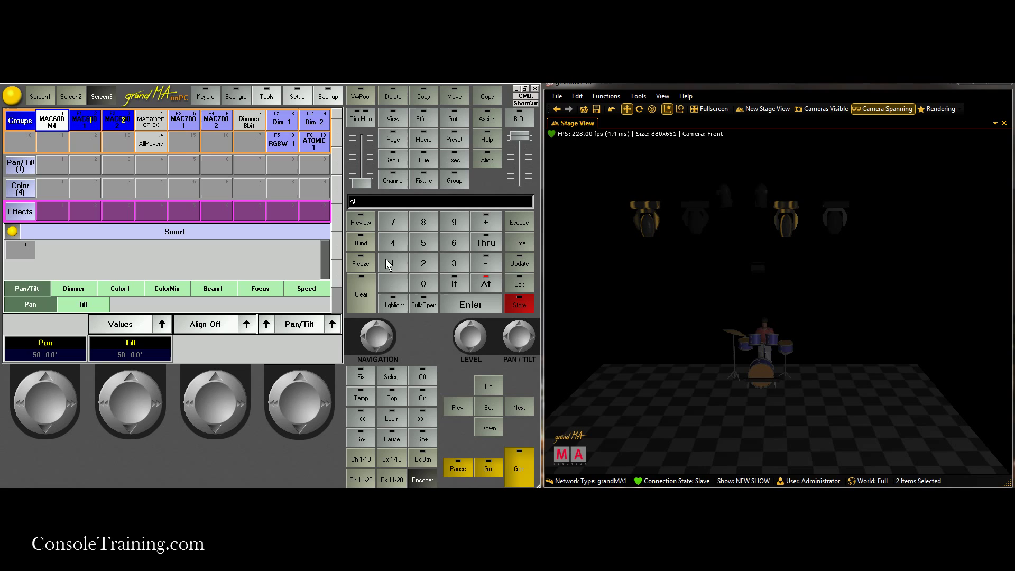
pyautogui.click(421, 287)
pyautogui.click(472, 306)
pyautogui.click(426, 304)
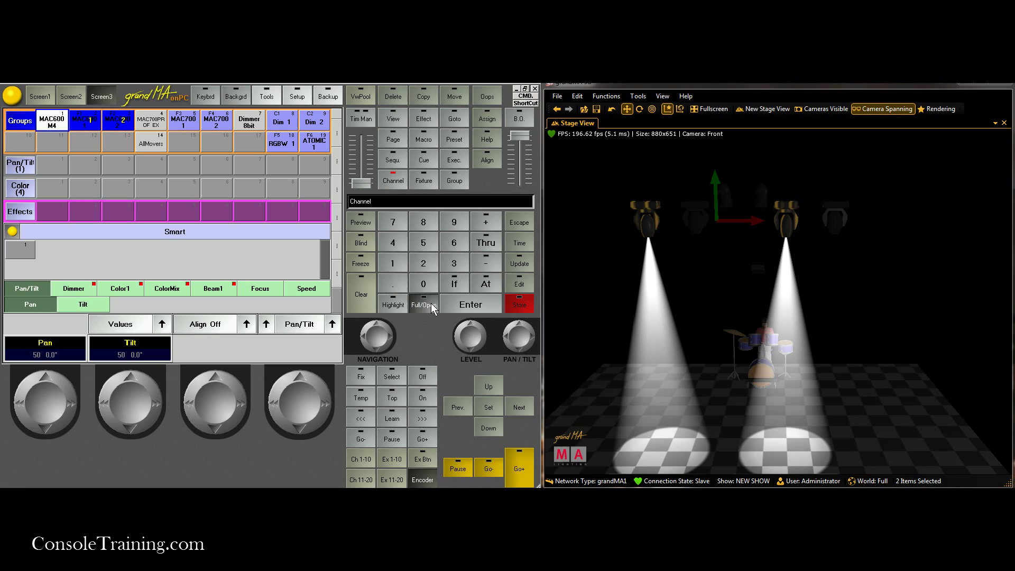
# Step: Aim both MAC600 M4 fixtures at the drum kit with pan about -10° and tilt about -40°, setting the align mode to Align ><
pyautogui.moveTo(523, 336); pyautogui.dragTo(519, 336)
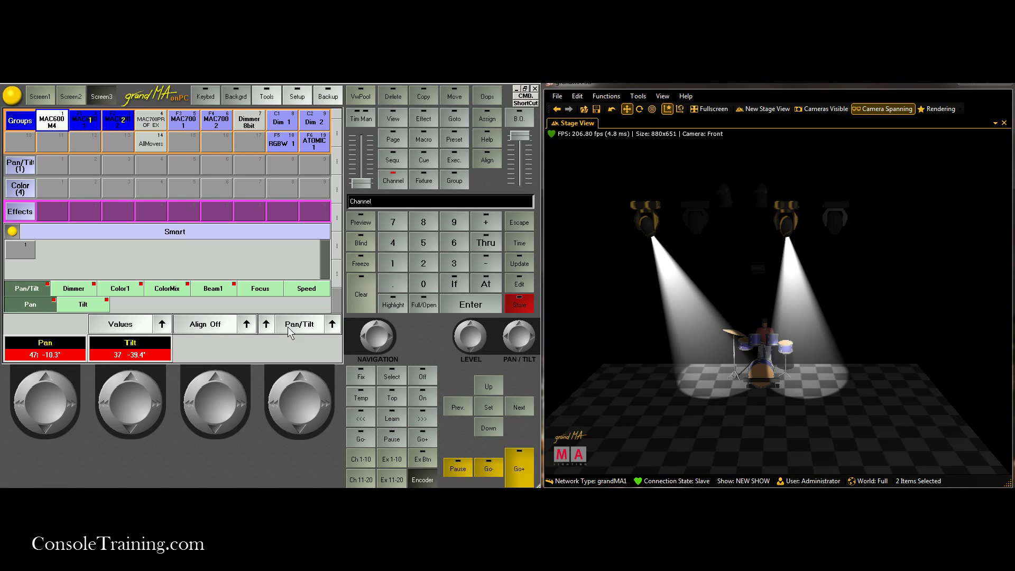
pyautogui.click(246, 323)
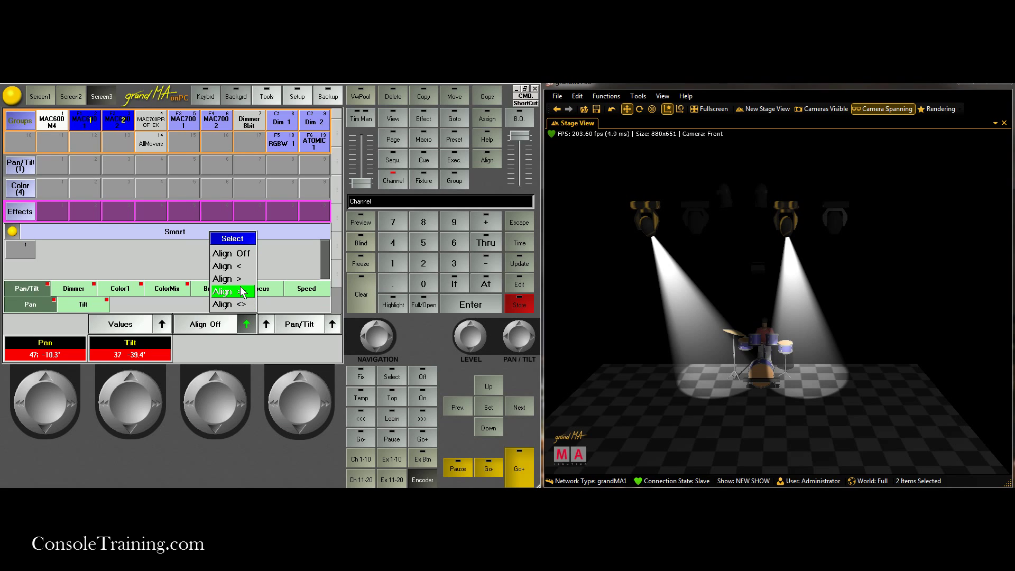
pyautogui.click(246, 296)
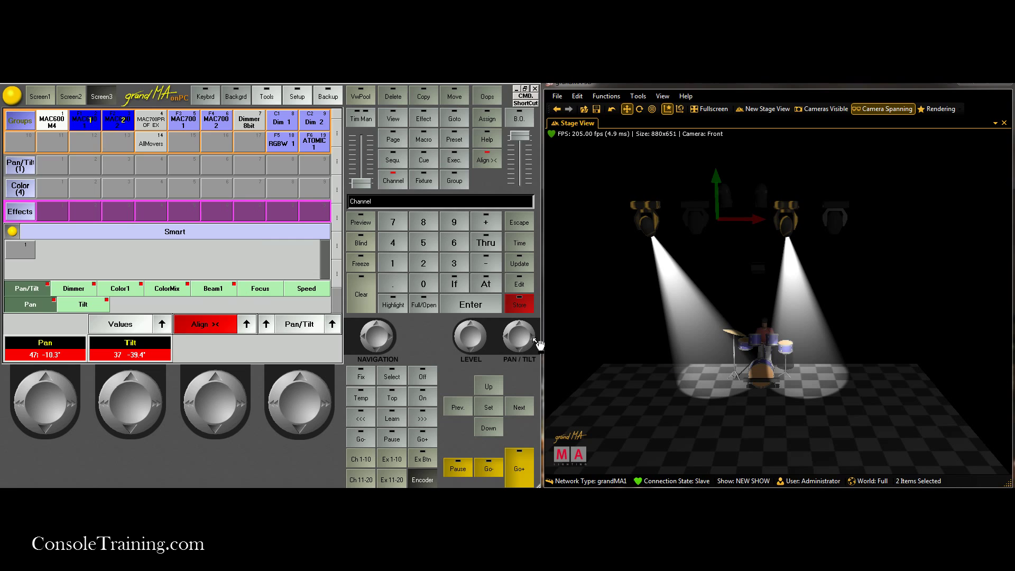
pyautogui.moveTo(521, 337); pyautogui.dragTo(521, 335)
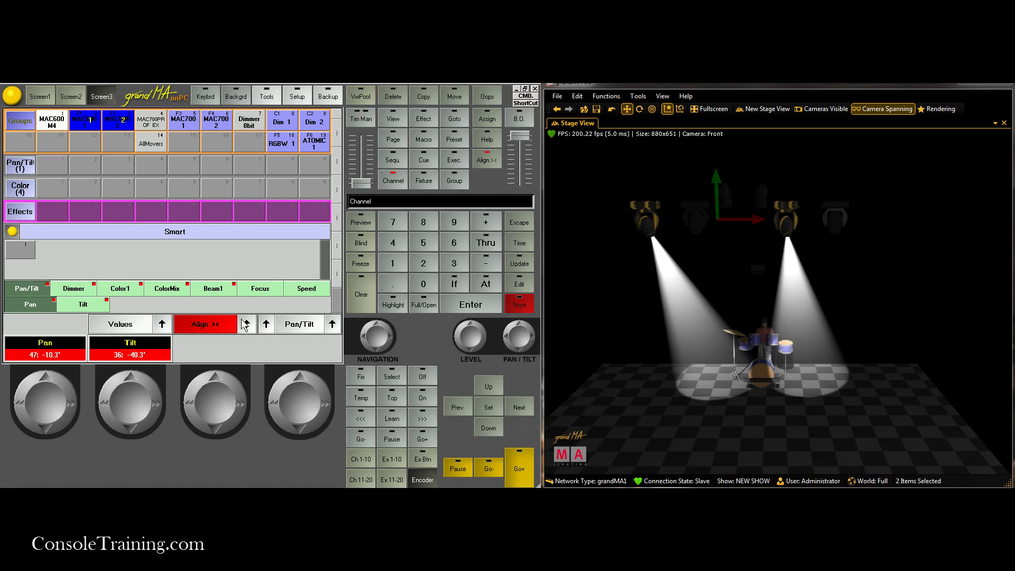
# Step: Cycle the align modes back to Align >< and fan the pan to about 5° so both beams converge on the drum kit
pyautogui.click(237, 324)
pyautogui.click(236, 310)
pyautogui.click(198, 325)
pyautogui.click(214, 325)
pyautogui.click(214, 325)
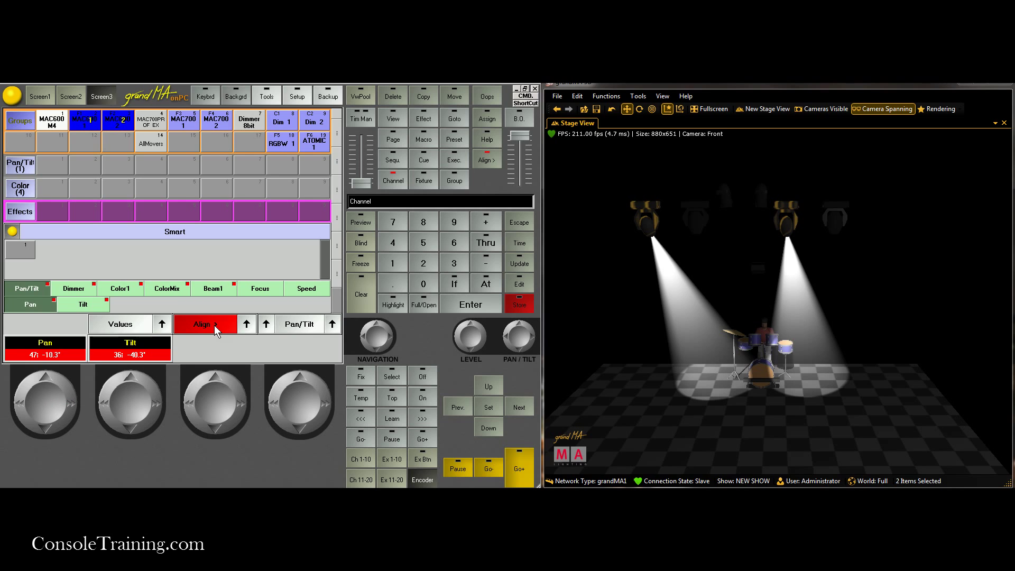
pyautogui.click(214, 325)
pyautogui.scroll(10, 40, 396)
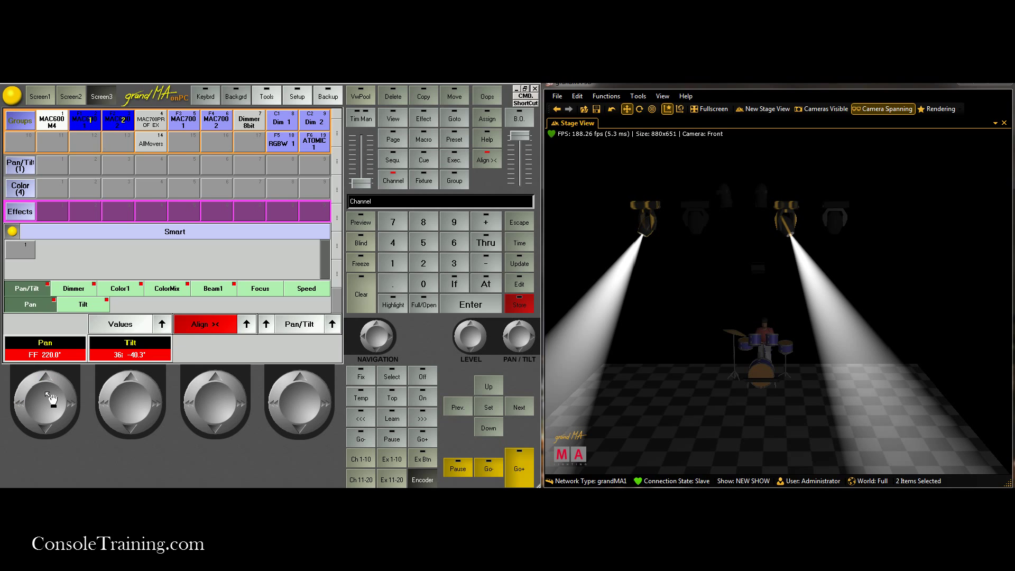
pyautogui.scroll(-9, 51, 399)
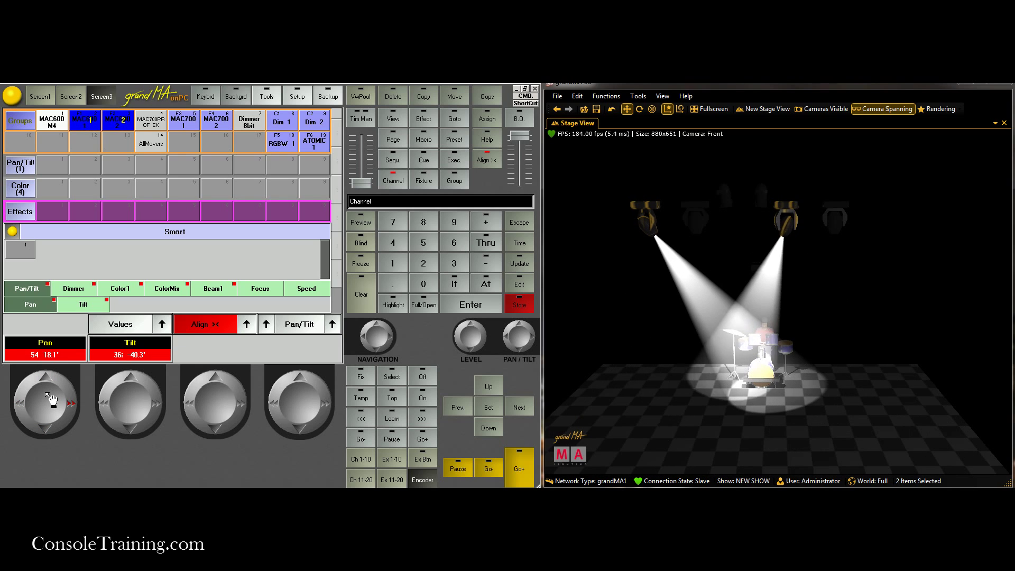
pyautogui.scroll(-1, 52, 399)
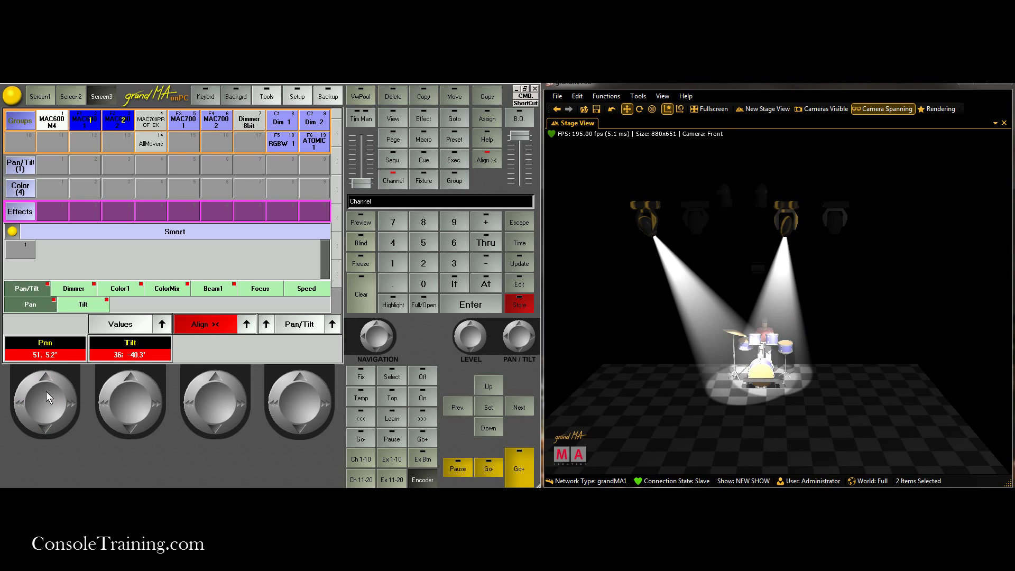
# Step: Select the MAC600 2 group and fine-tune its tilt to about -43° to light the drummer
pyautogui.click(118, 121)
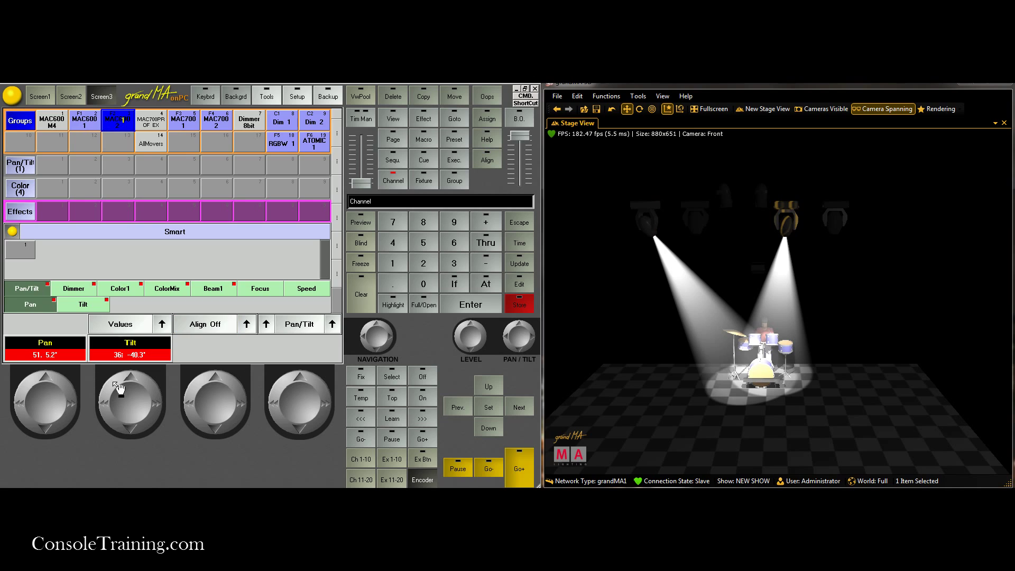
pyautogui.scroll(-2, 123, 401)
pyautogui.scroll(3, 124, 400)
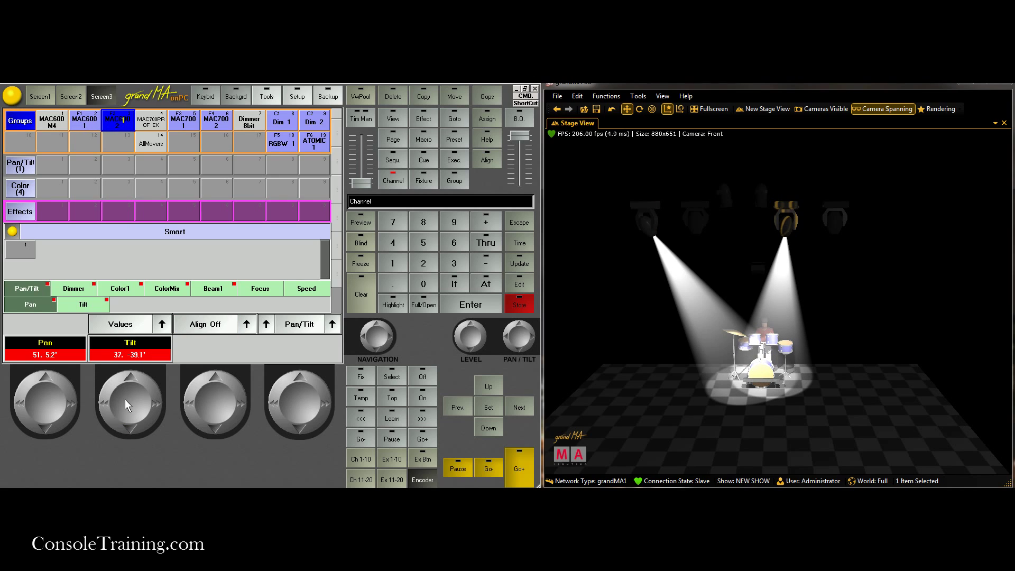
pyautogui.scroll(-2, 123, 395)
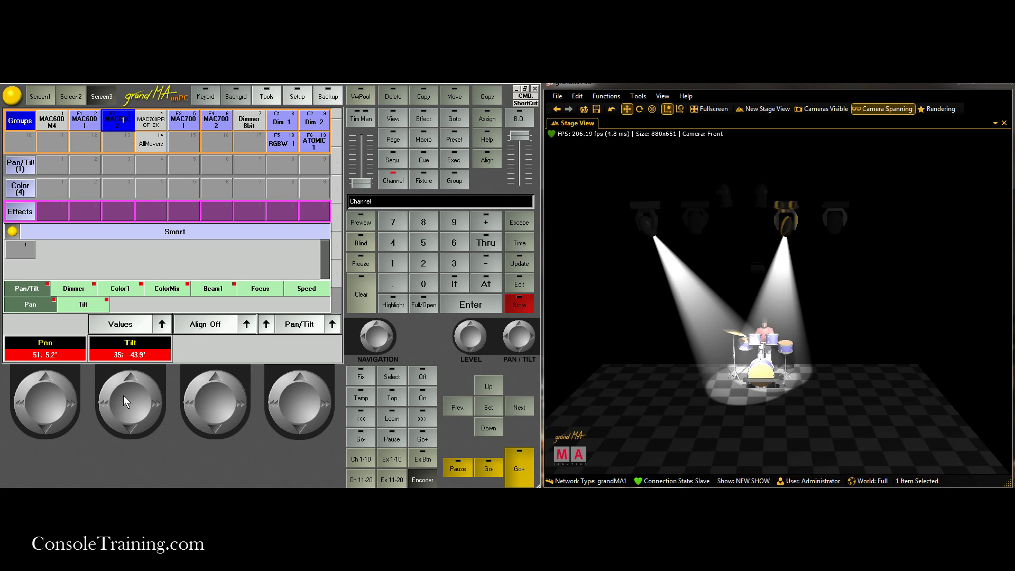
# Step: Select the MAC600 1 group and adjust its tilt to about -49° so its beam covers the drummer
pyautogui.click(77, 119)
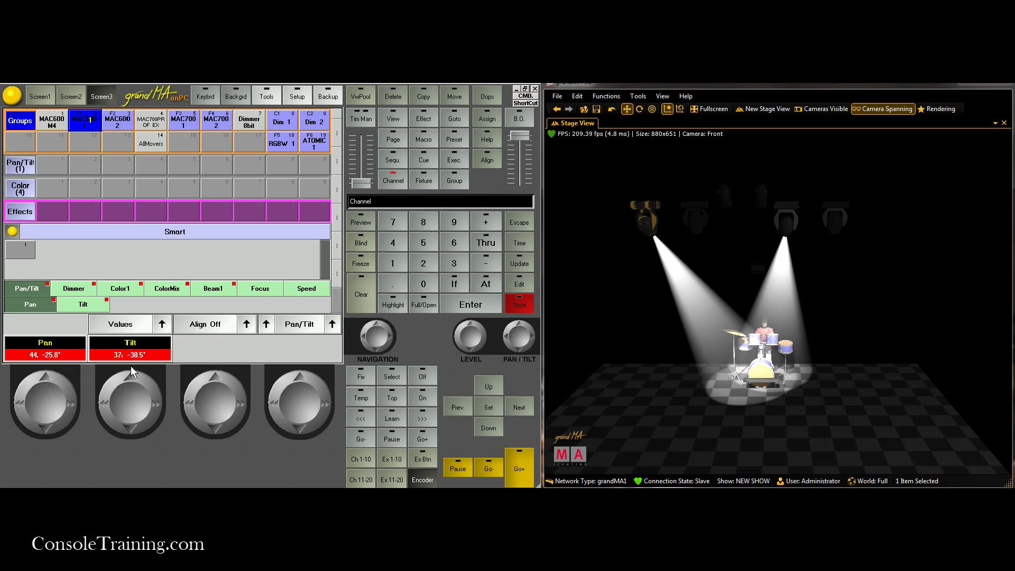
pyautogui.scroll(-3, 125, 391)
pyautogui.scroll(1, 123, 385)
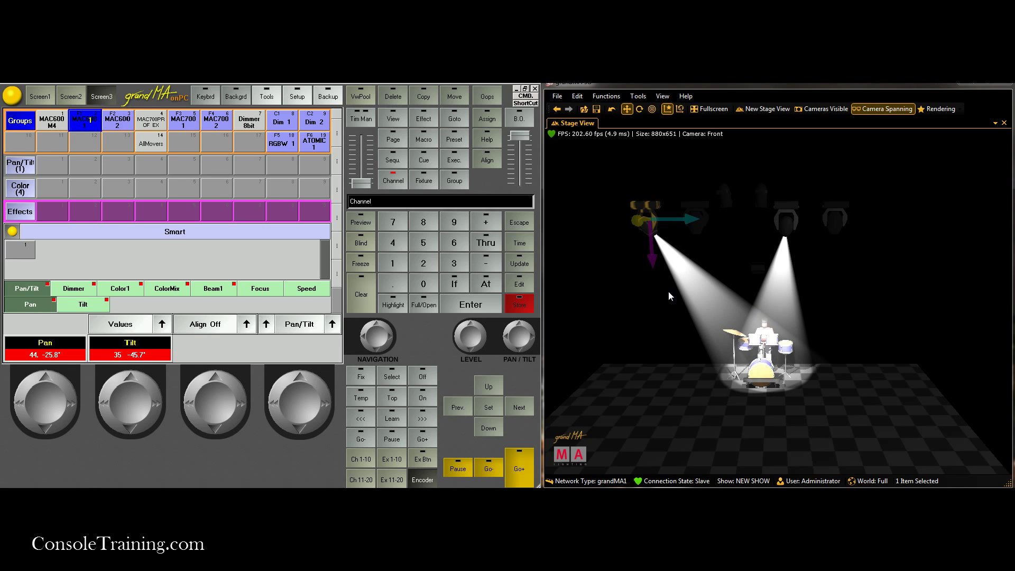
pyautogui.scroll(-2, 129, 408)
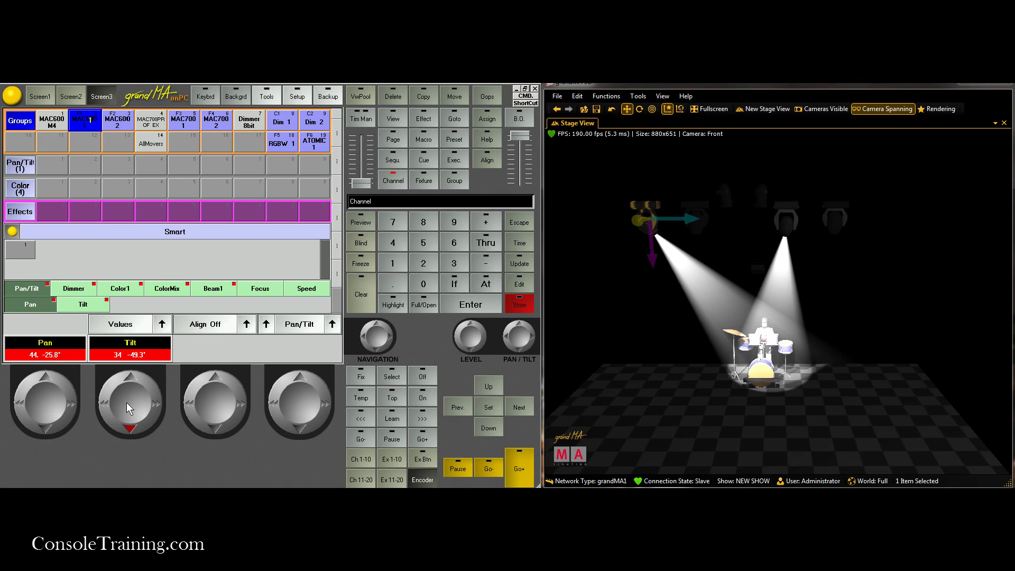
pyautogui.click(873, 336)
# Step: Select the MAC600 M4 group and mix a blue by raising CM1 and CM2 to full (FF)
pyautogui.click(65, 120)
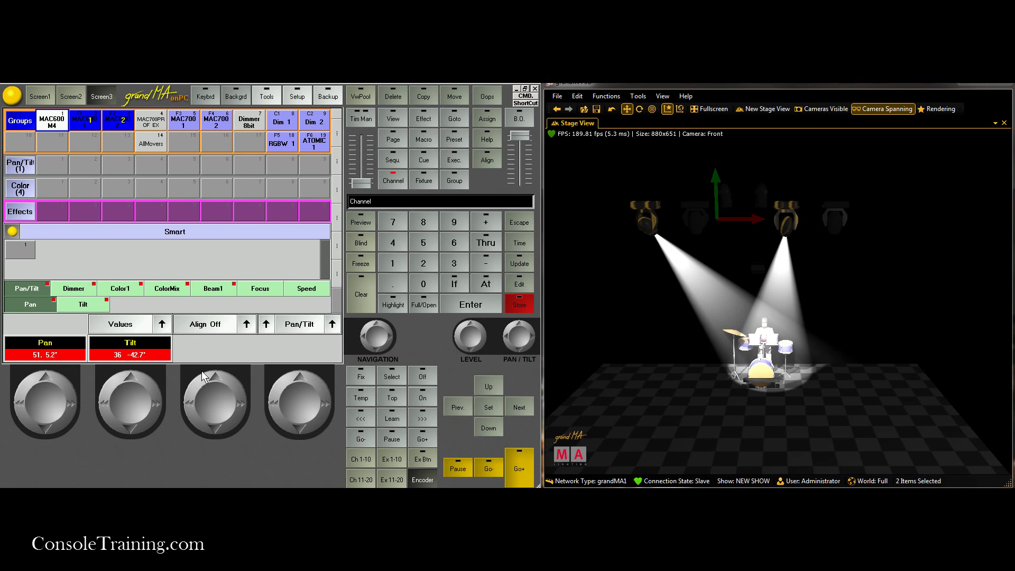
pyautogui.click(161, 290)
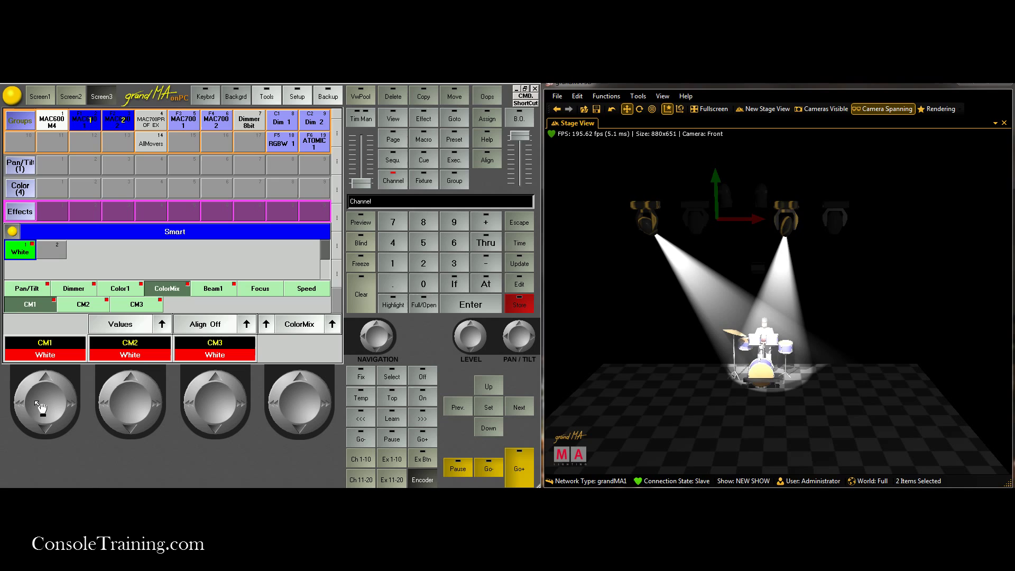
pyautogui.scroll(5, 34, 401)
pyautogui.scroll(3, 34, 400)
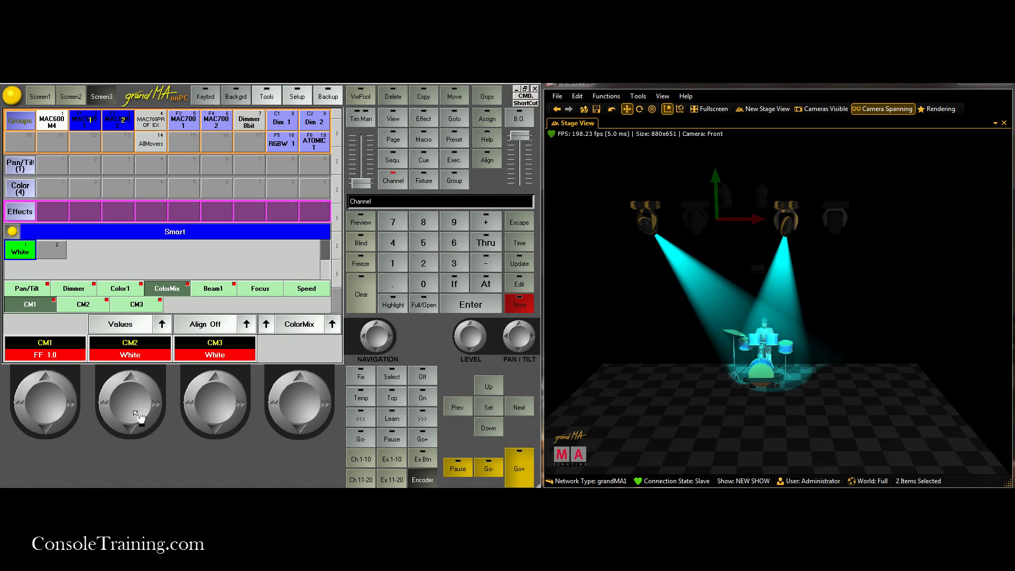
pyautogui.scroll(5, 135, 410)
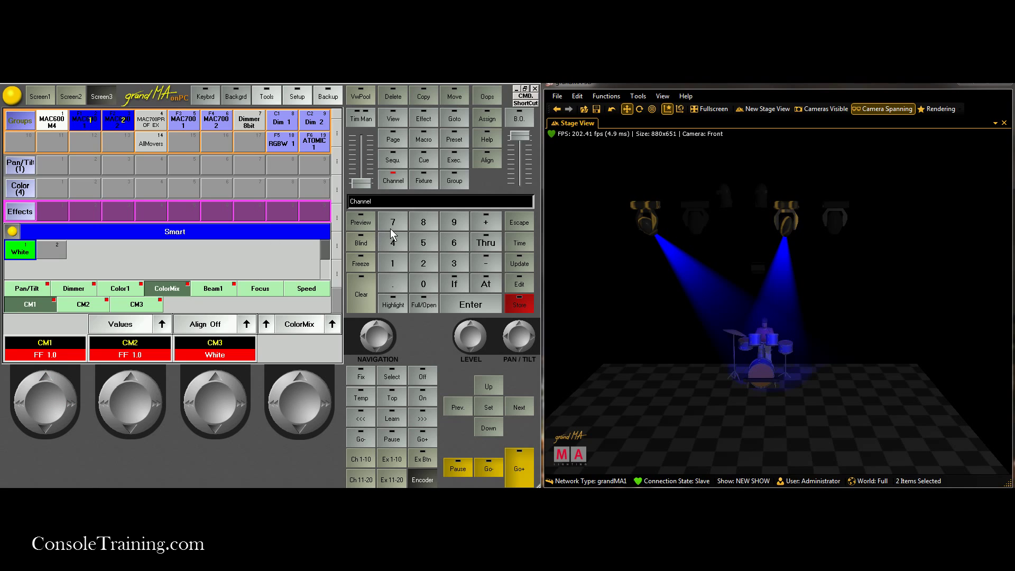
# Step: Store the blue mix as Color preset 2 and name it Blue
pyautogui.click(523, 302)
pyautogui.click(84, 188)
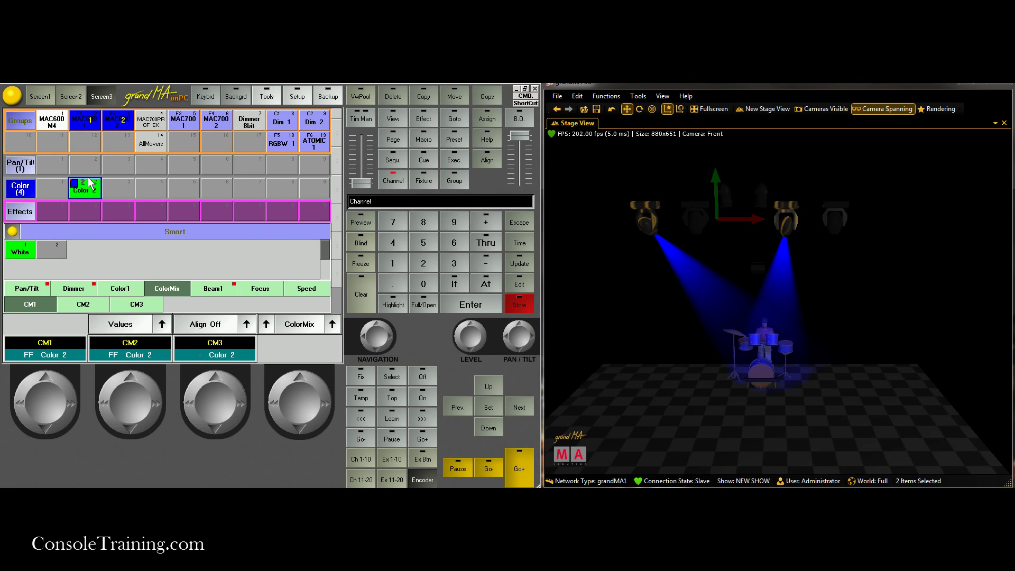
pyautogui.write('Bl')
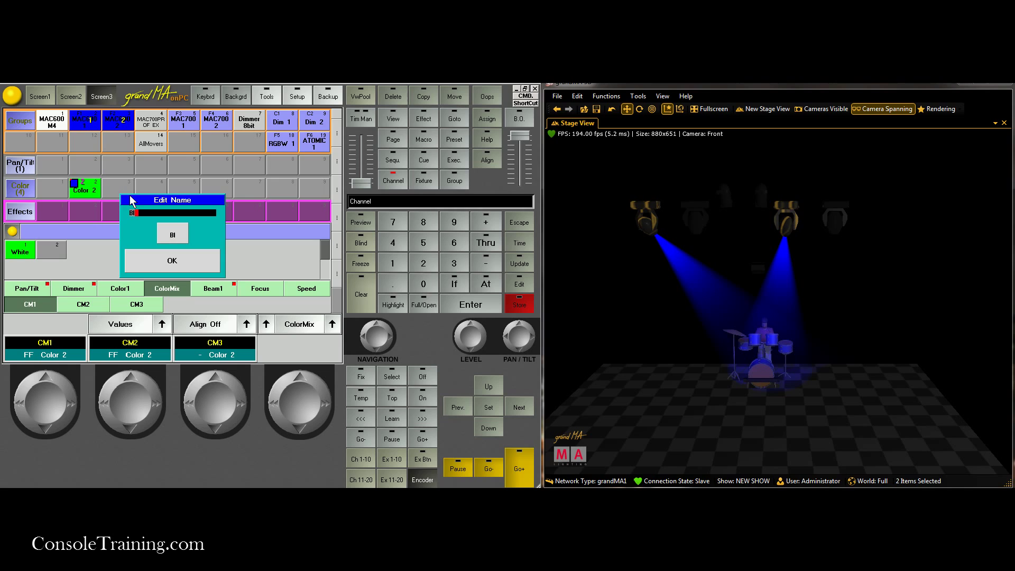
pyautogui.write('ue')
pyautogui.press('Return')
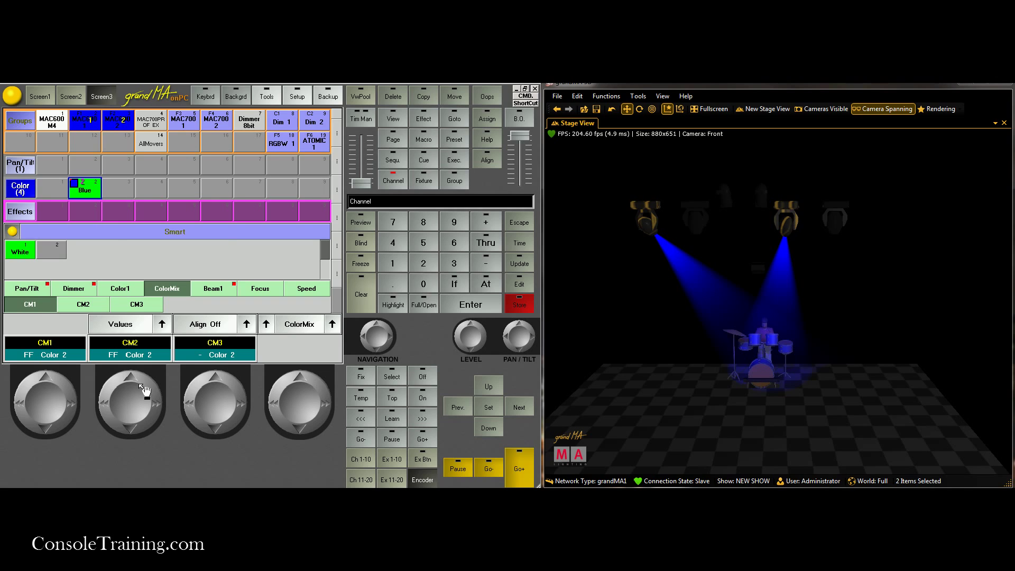
# Step: Mix green with CM2 at White and CM3 at full, and store it as Color preset 3 named Green
pyautogui.moveTo(139, 384); pyautogui.dragTo(127, 402)
pyautogui.moveTo(229, 406); pyautogui.dragTo(213, 400)
pyautogui.click(519, 305)
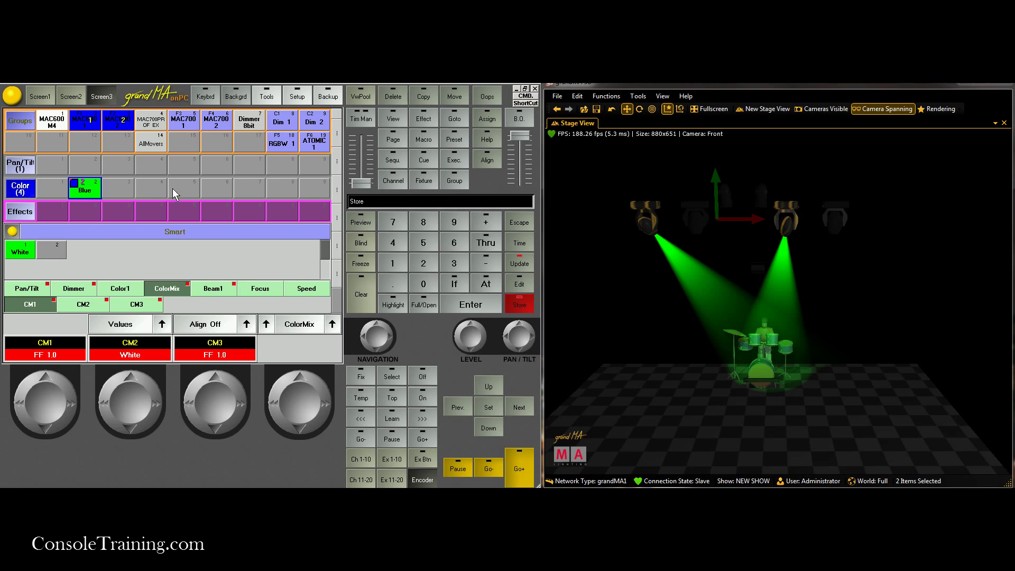
pyautogui.click(118, 186)
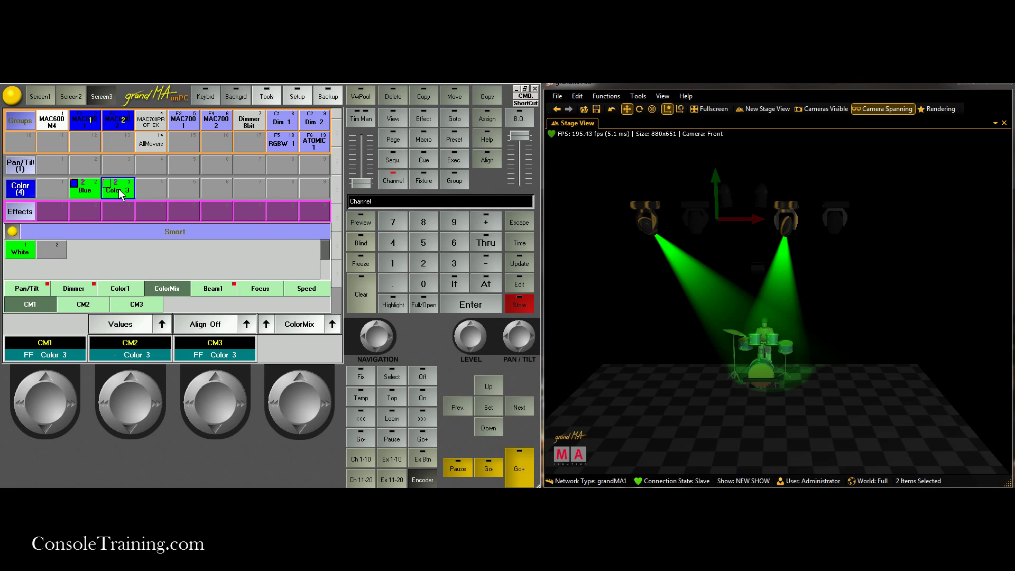
pyautogui.write('Gr')
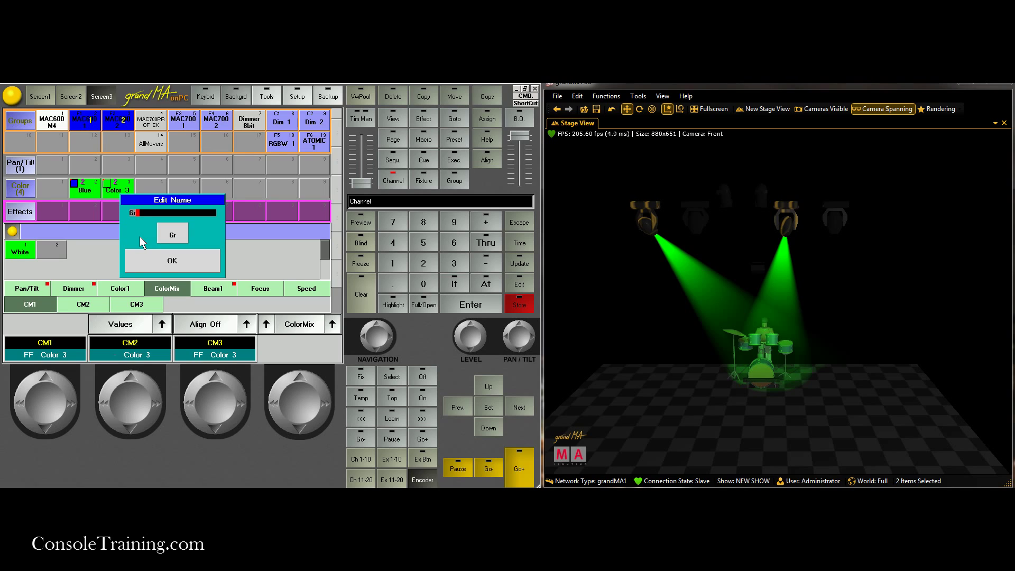
pyautogui.write('een')
pyautogui.press('Return')
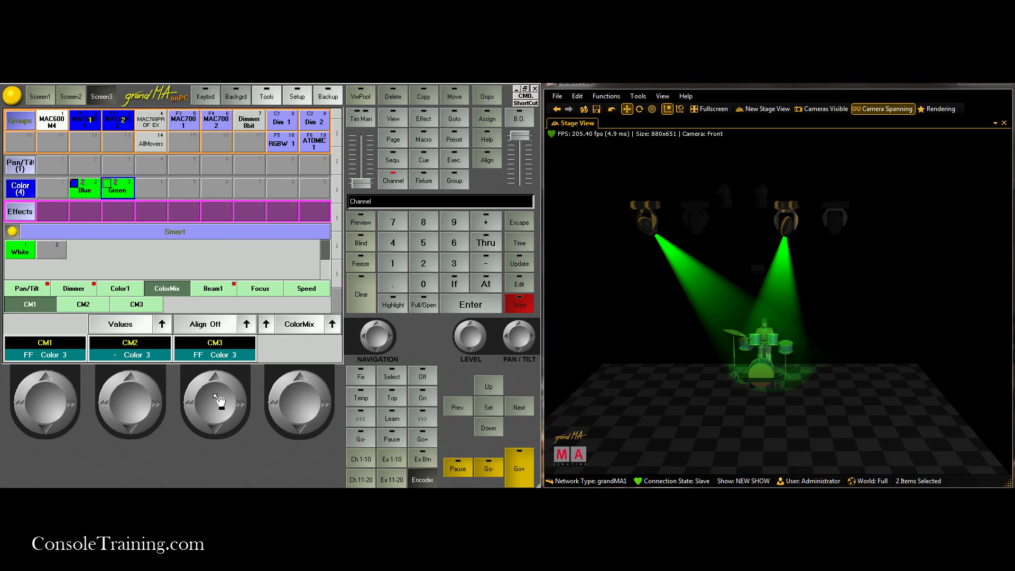
# Step: Mix a red for the selected fixtures with CM1 at White and CM2 and CM3 at full (FF)
pyautogui.scroll(-5, 213, 396)
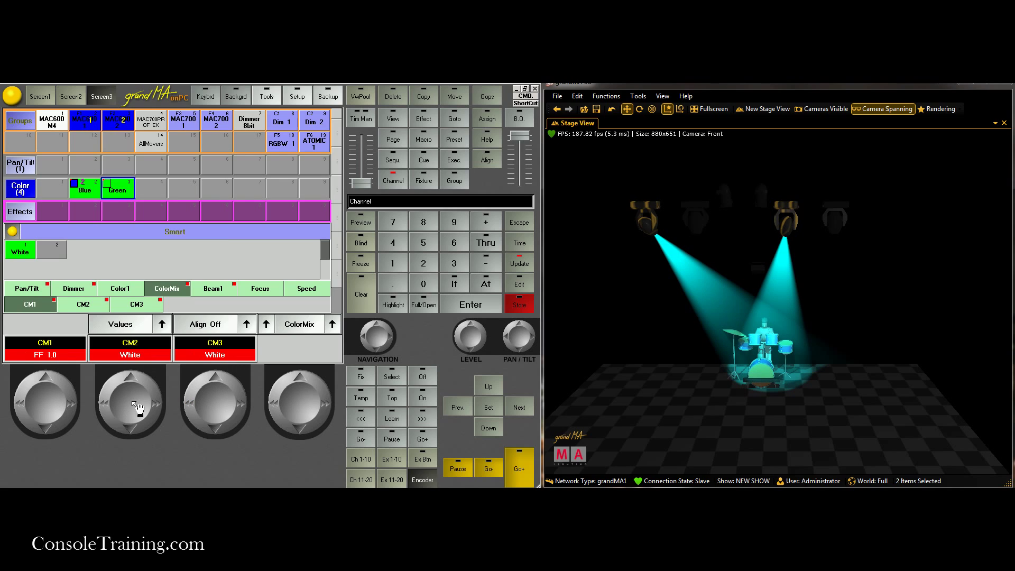
pyautogui.scroll(-3, 130, 401)
pyautogui.scroll(3, 63, 402)
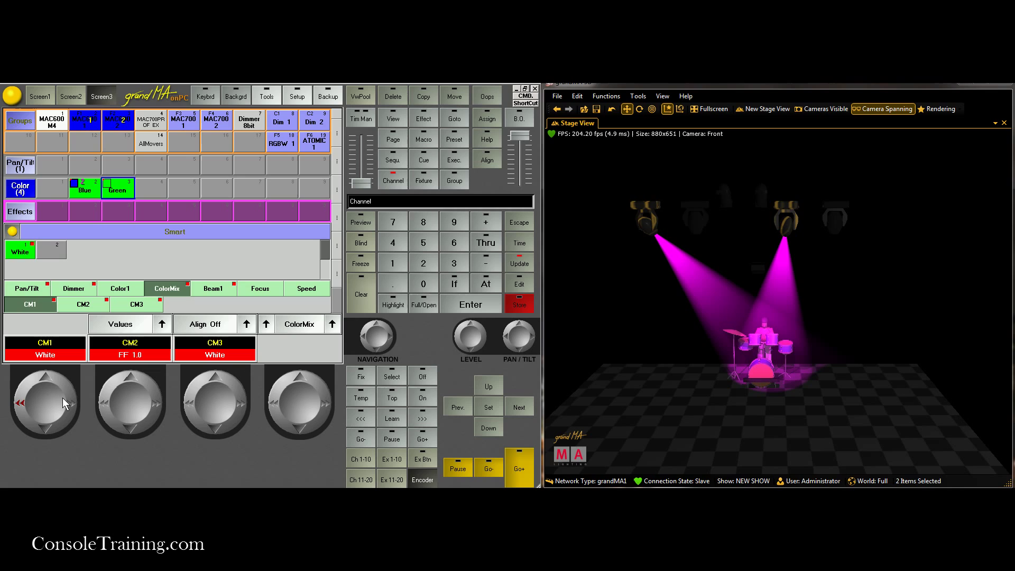
pyautogui.scroll(-3, 209, 406)
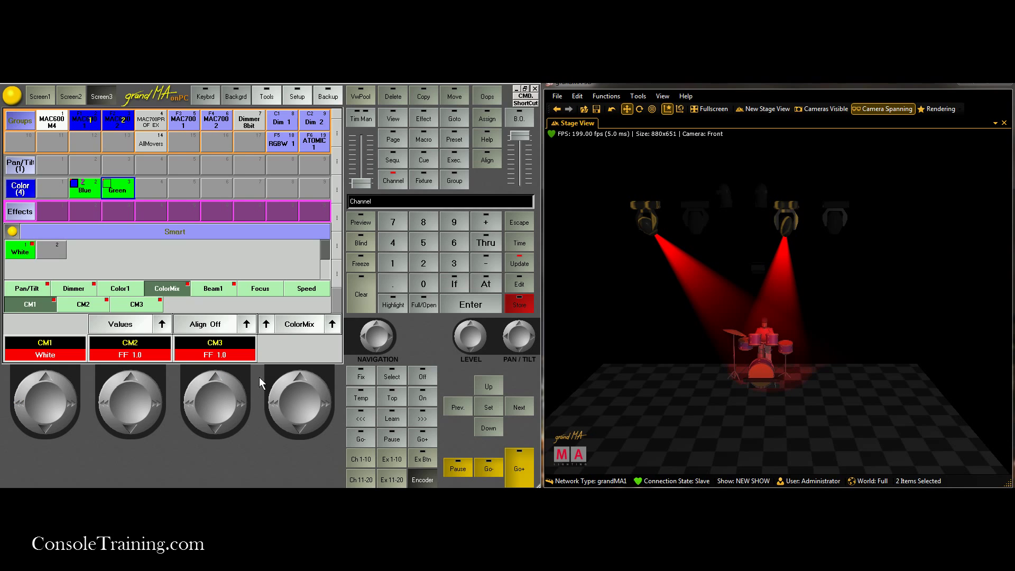
# Step: Store the red mix as Color preset 1 and name it Red
pyautogui.click(520, 307)
pyautogui.click(42, 186)
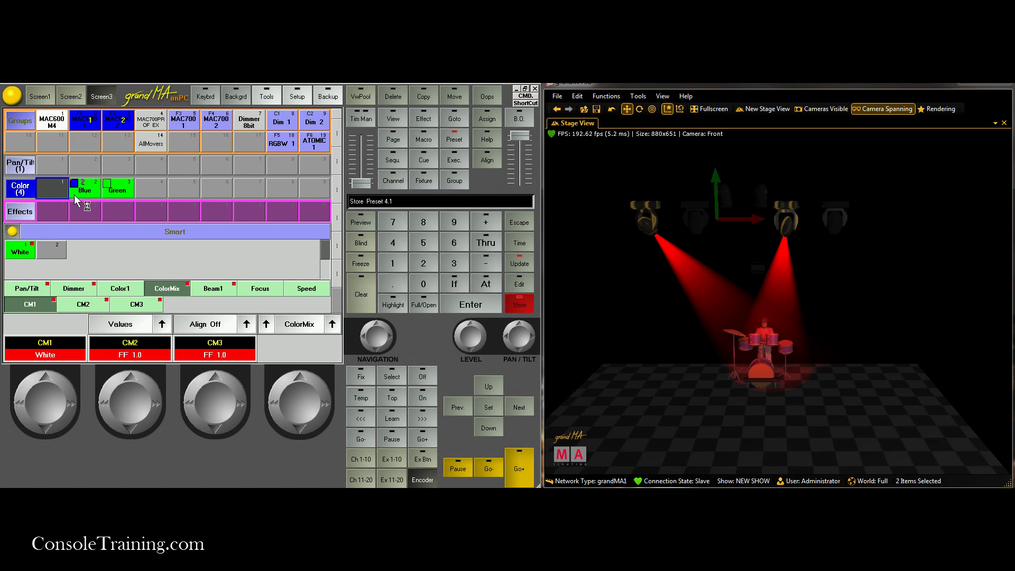
pyautogui.write('Red')
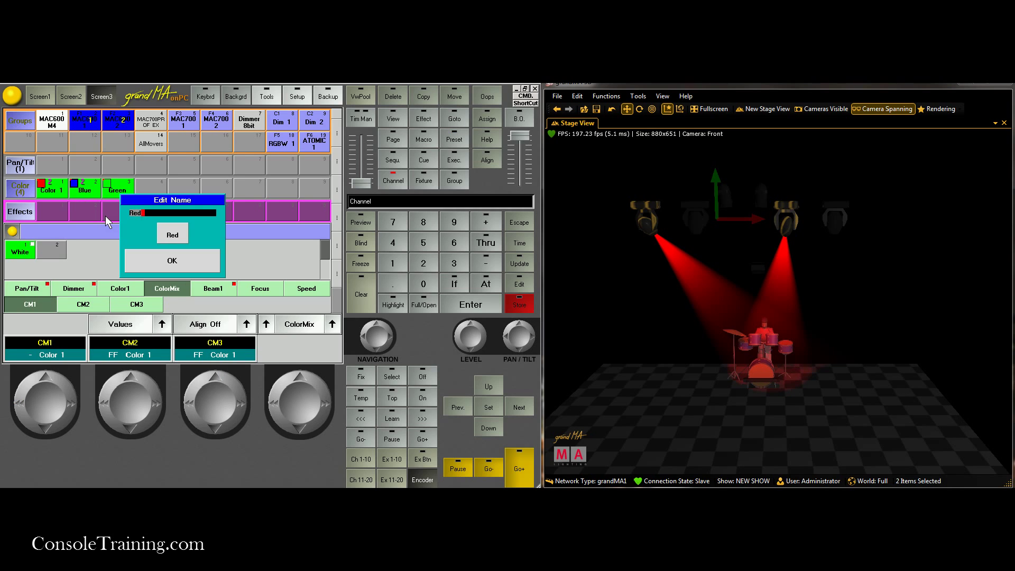
pyautogui.press('Return')
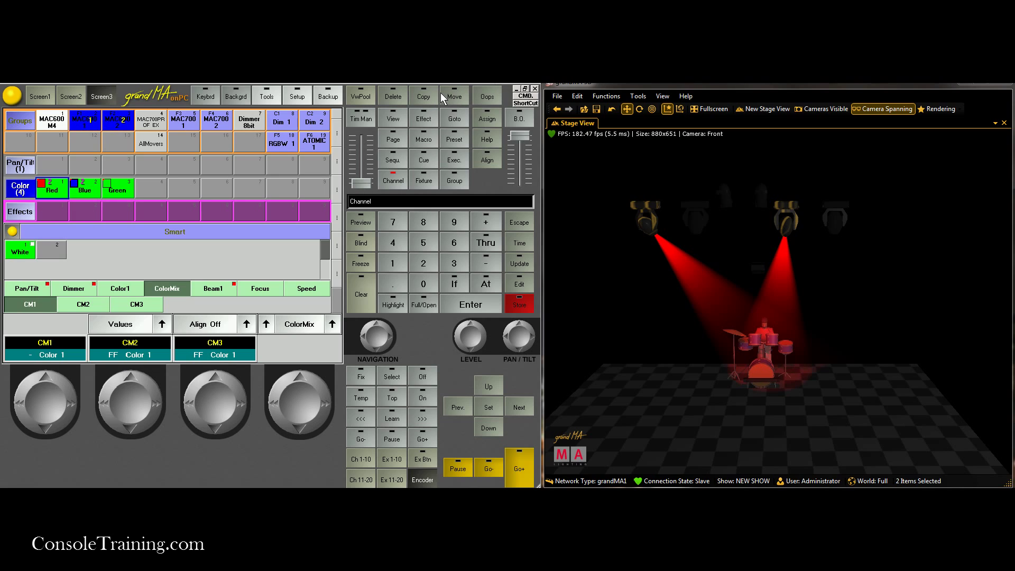
# Step: Reorder the color presets with Move, using slot 4 as a temporary spot, so Green sits in slot 2 and Blue in slot 3
pyautogui.click(459, 97)
pyautogui.click(111, 188)
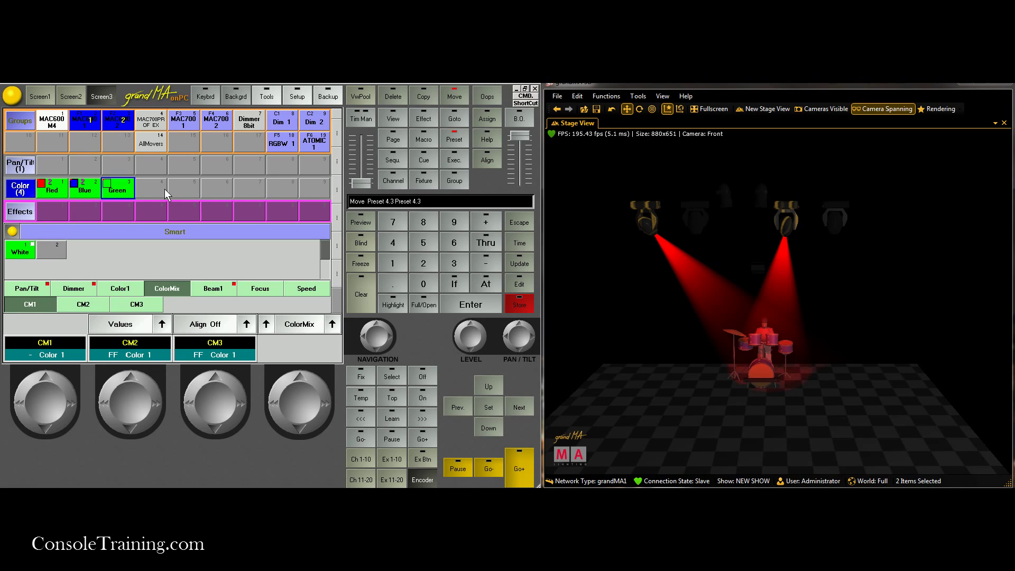
pyautogui.click(164, 189)
pyautogui.click(457, 98)
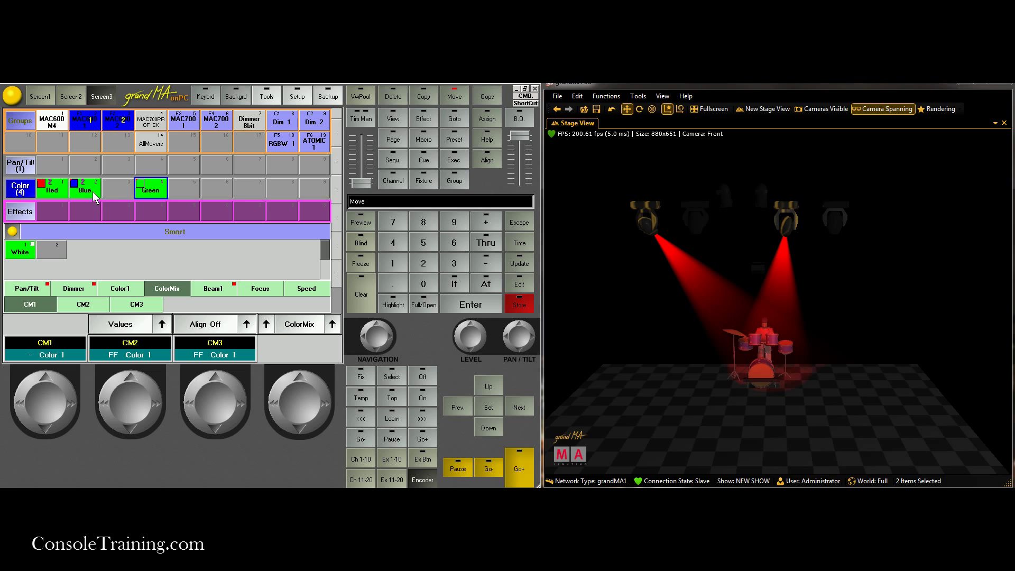
pyautogui.click(93, 191)
pyautogui.click(116, 185)
pyautogui.click(448, 98)
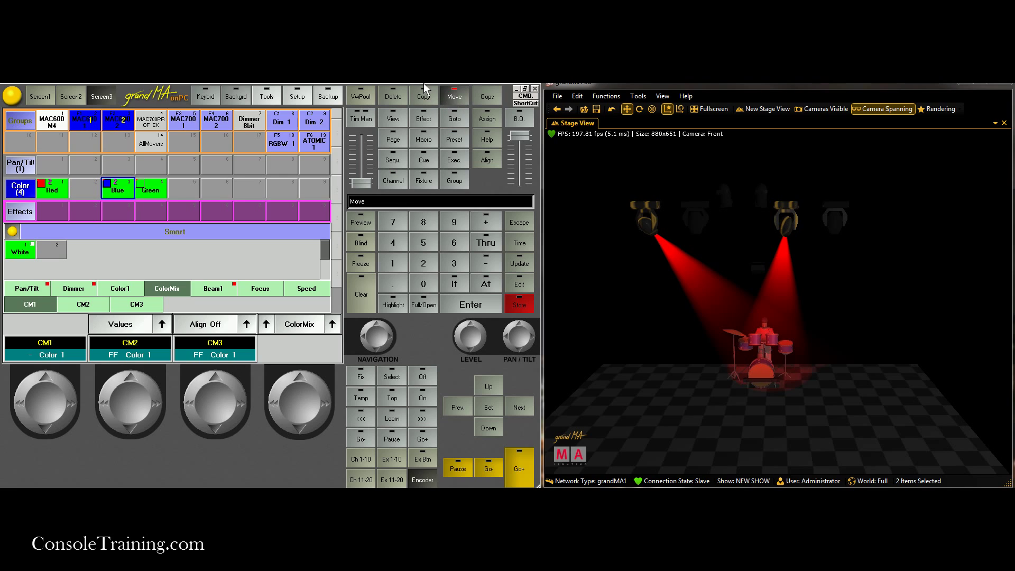
pyautogui.click(154, 189)
pyautogui.click(85, 189)
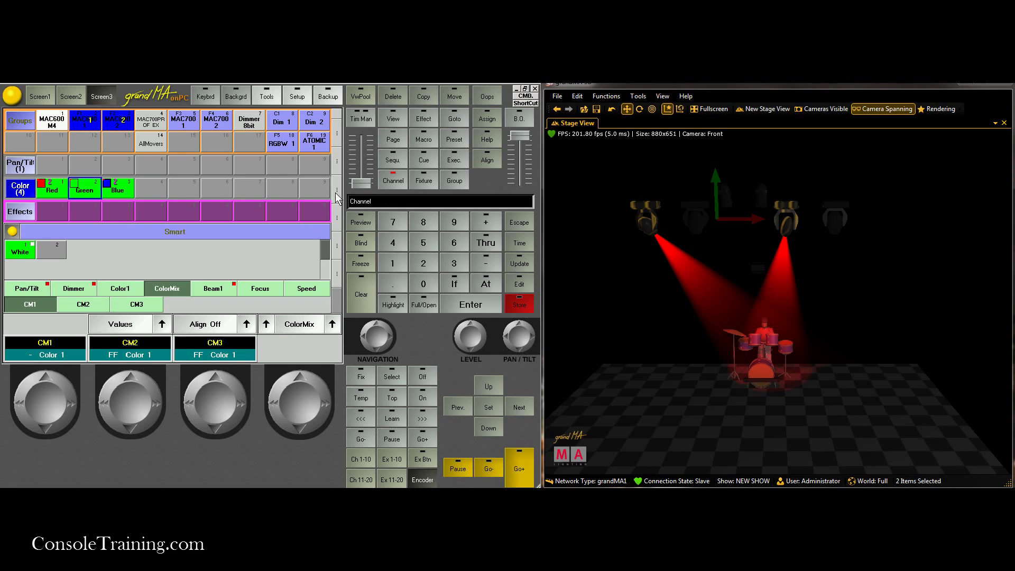
# Step: Recall the Red, Green and Blue color presets in turn on the selected MAC600 fixtures, ending on Blue
pyautogui.click(48, 191)
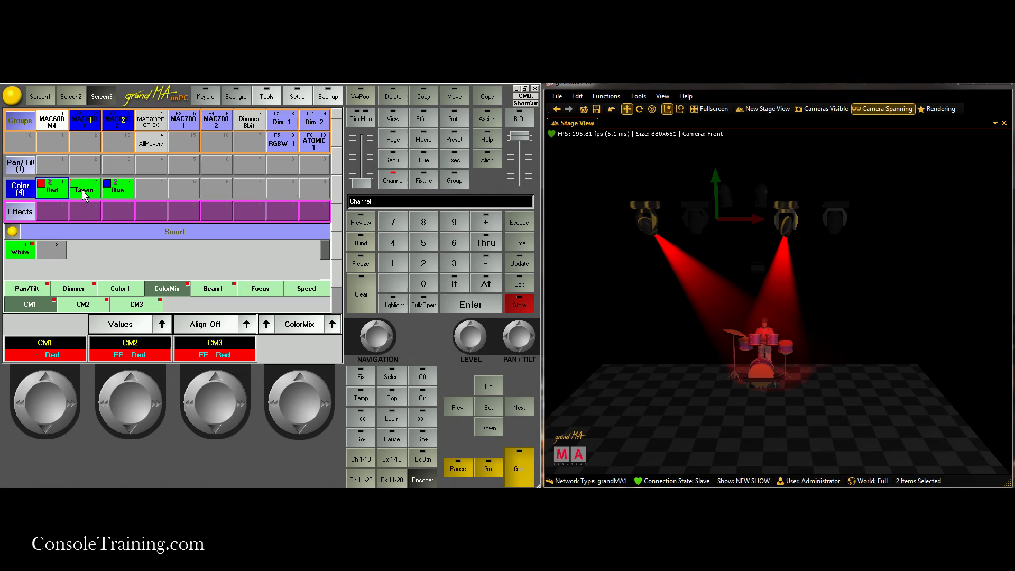
pyautogui.click(84, 195)
pyautogui.click(112, 196)
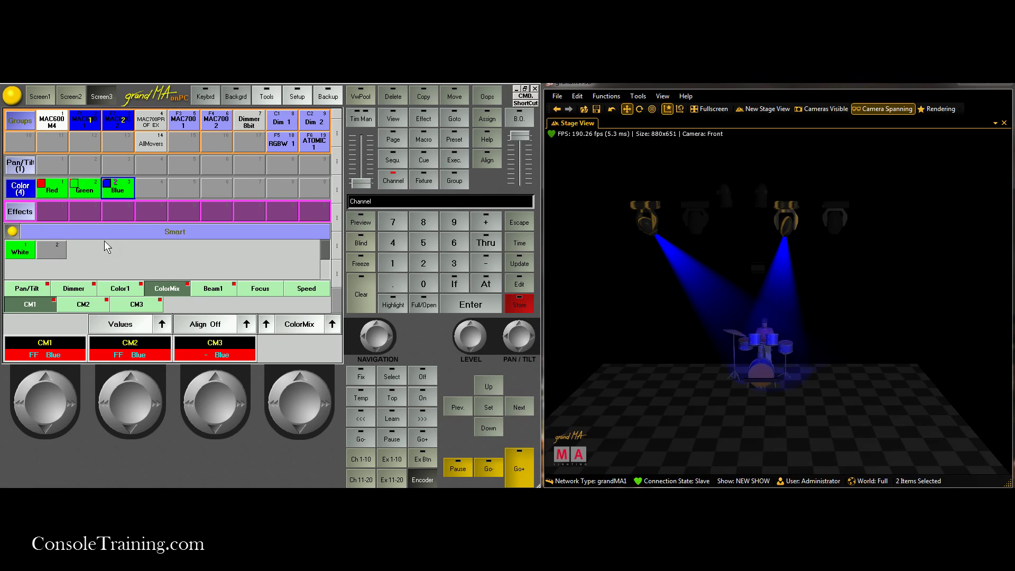
# Step: Select the MAC700 Profile group, bring its dimmers to full, and tilt the beams back toward the drum kit
pyautogui.click(151, 124)
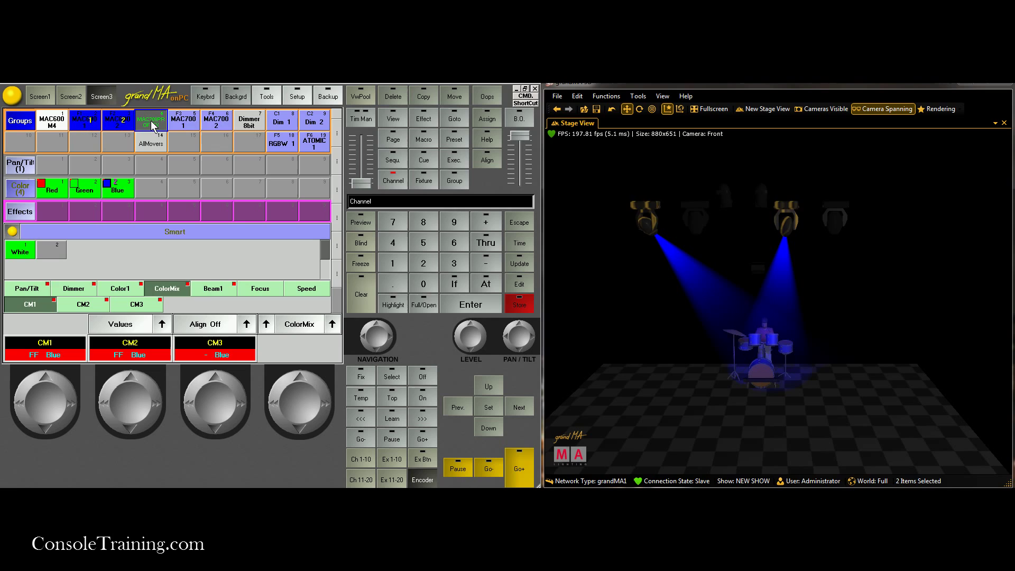
pyautogui.click(487, 284)
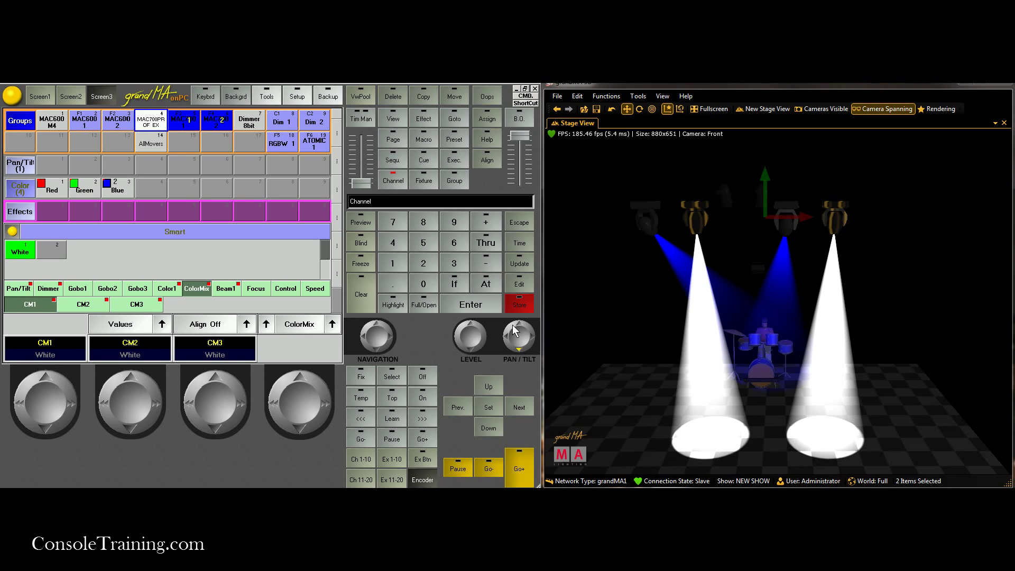
pyautogui.moveTo(512, 324); pyautogui.dragTo(512, 325)
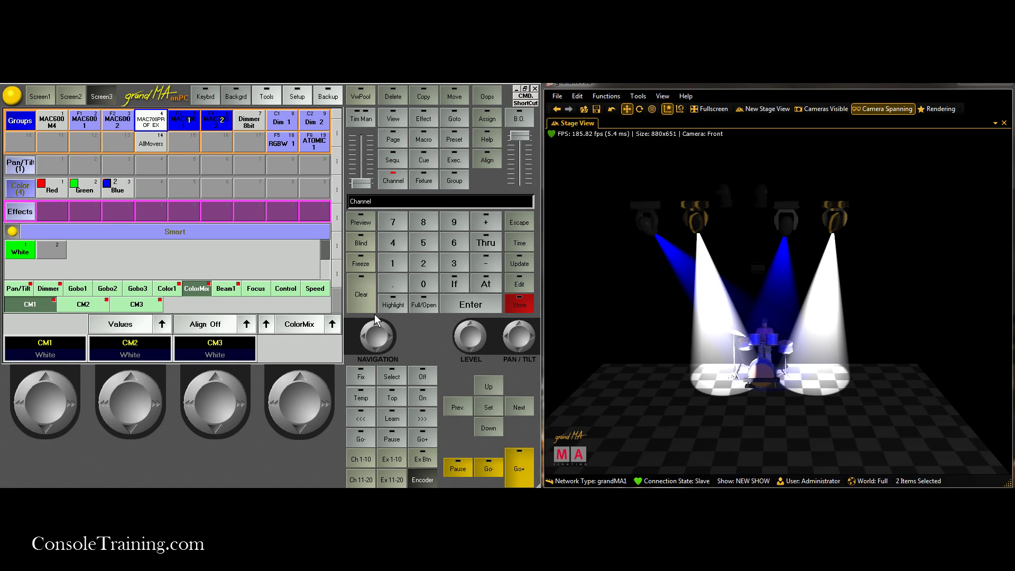
# Step: Pan the two MAC700 beams inward onto the drum kit in Align >< mode, to a pan of about 21.1°
pyautogui.click(211, 324)
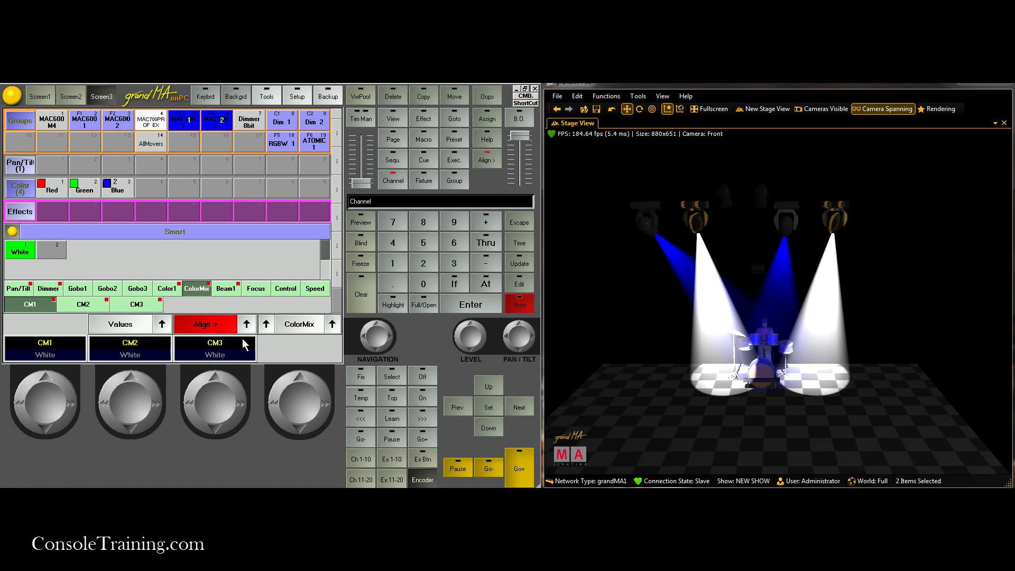
pyautogui.click(219, 329)
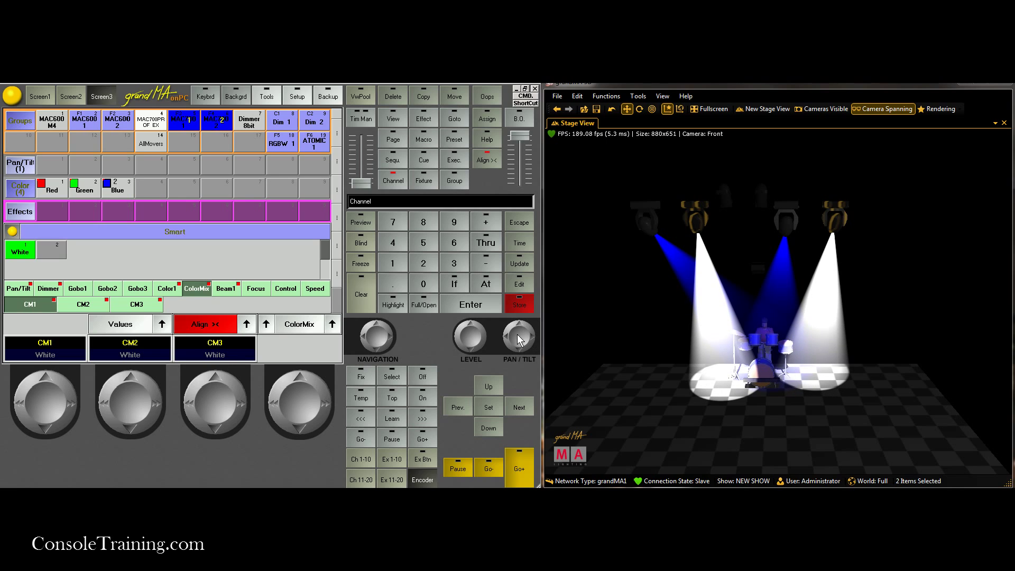
pyautogui.click(18, 288)
pyautogui.scroll(2, 44, 395)
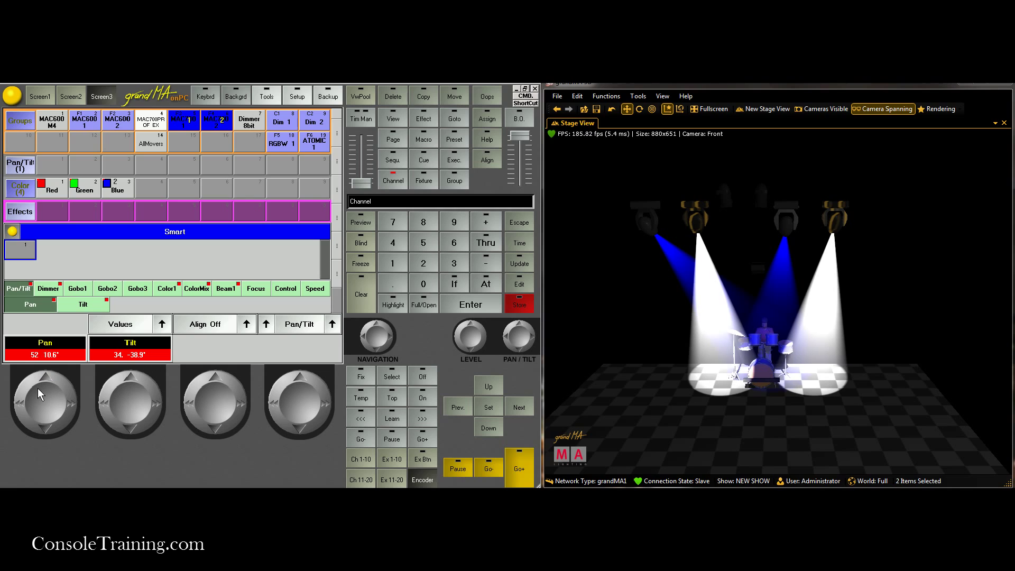
pyautogui.click(211, 324)
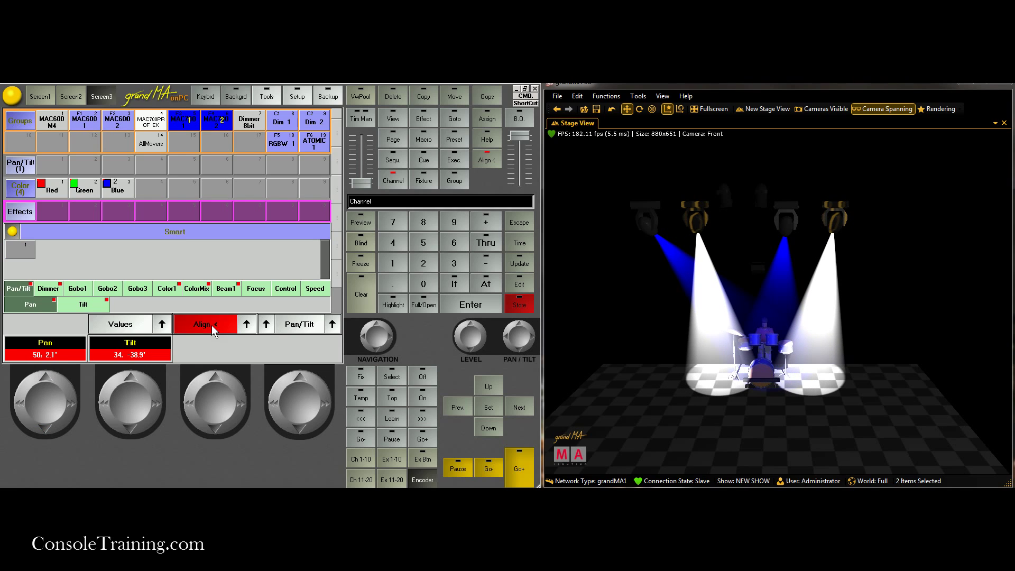
pyautogui.click(211, 324)
pyautogui.click(211, 324)
pyautogui.scroll(10, 42, 399)
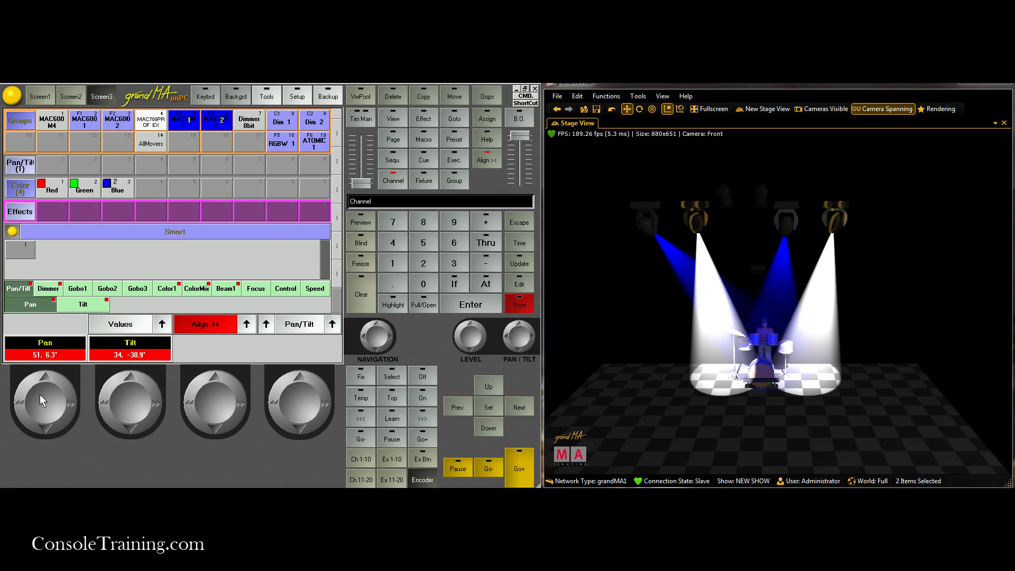
pyautogui.scroll(5, 39, 400)
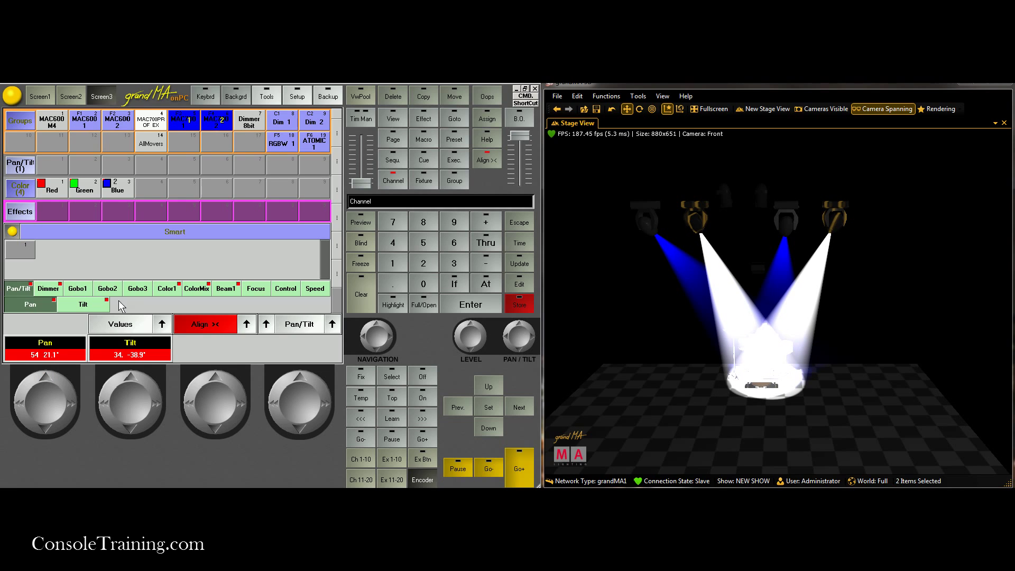
# Step: Turn Align off and tilt the MAC700 fixtures to about -43.7° so they hit the drum kit
pyautogui.click(202, 331)
pyautogui.click(204, 324)
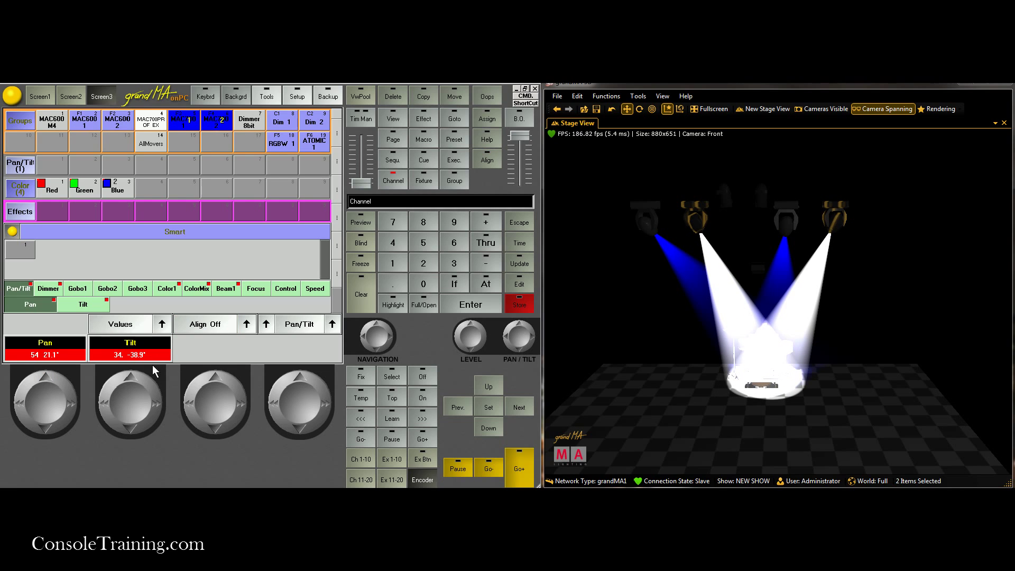
pyautogui.scroll(-3, 125, 402)
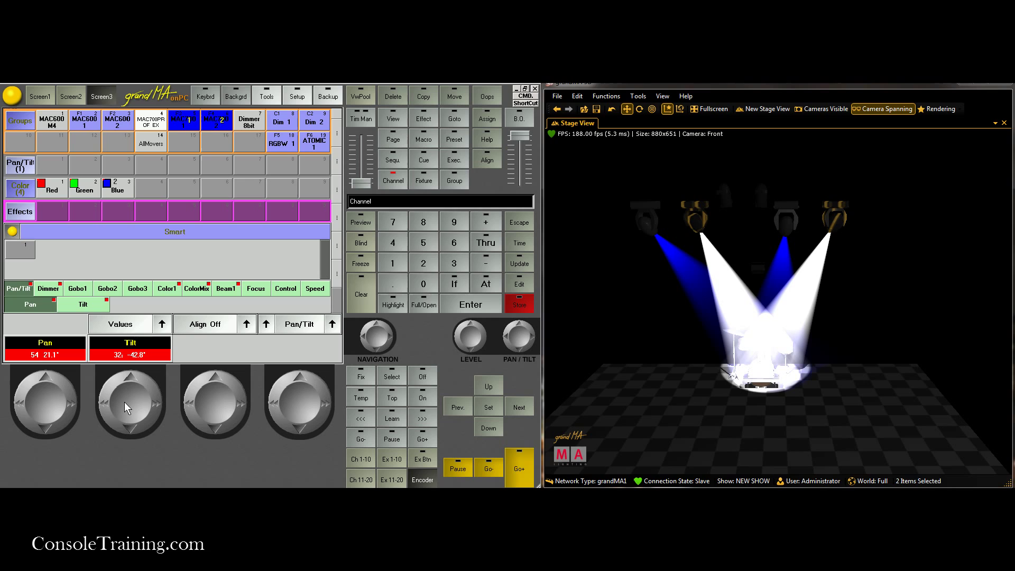
pyautogui.scroll(-1, 124, 402)
pyautogui.moveTo(911, 360); pyautogui.dragTo(931, 342)
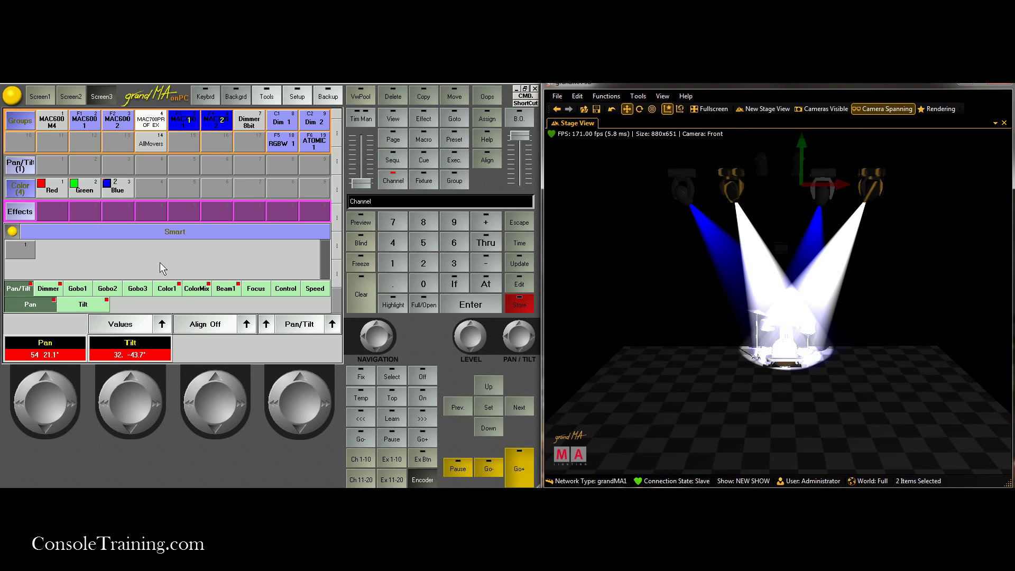
# Step: Mix a red for the MAC700 fixtures with CM1 at White and CM2 and CM3 at full (FF)
pyautogui.click(188, 288)
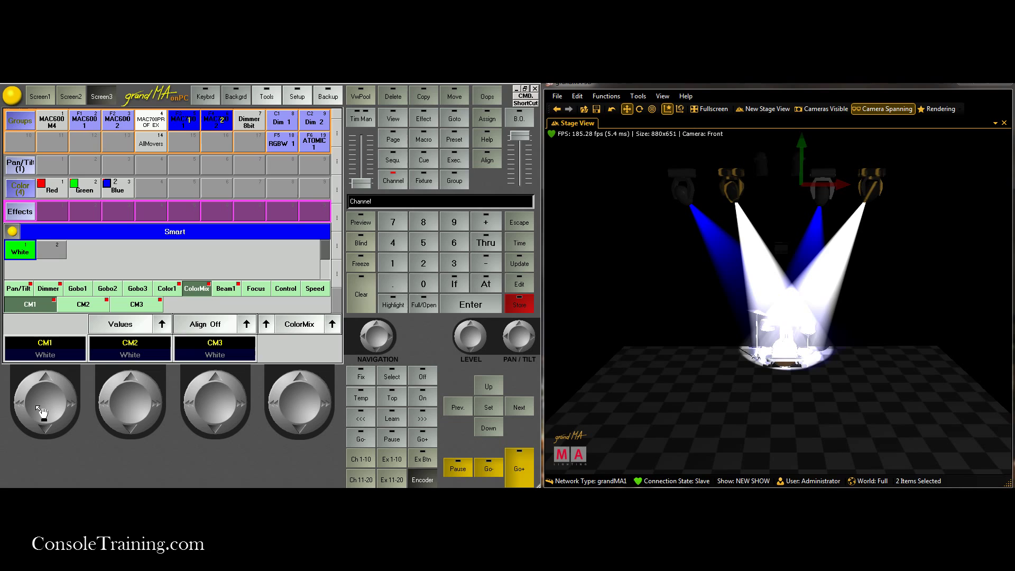
pyautogui.scroll(2, 60, 407)
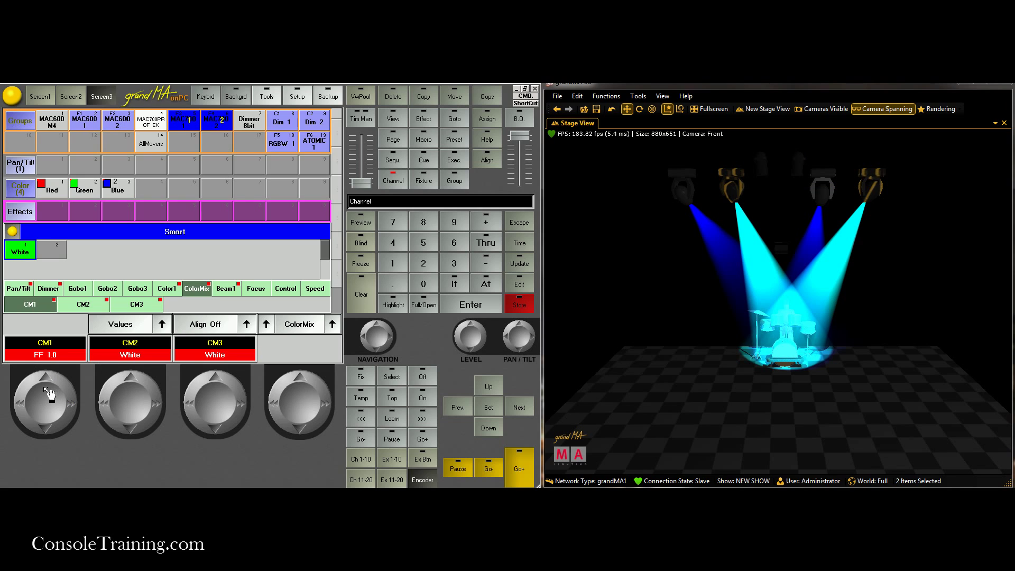
pyautogui.scroll(-2, 46, 388)
pyautogui.scroll(2, 206, 407)
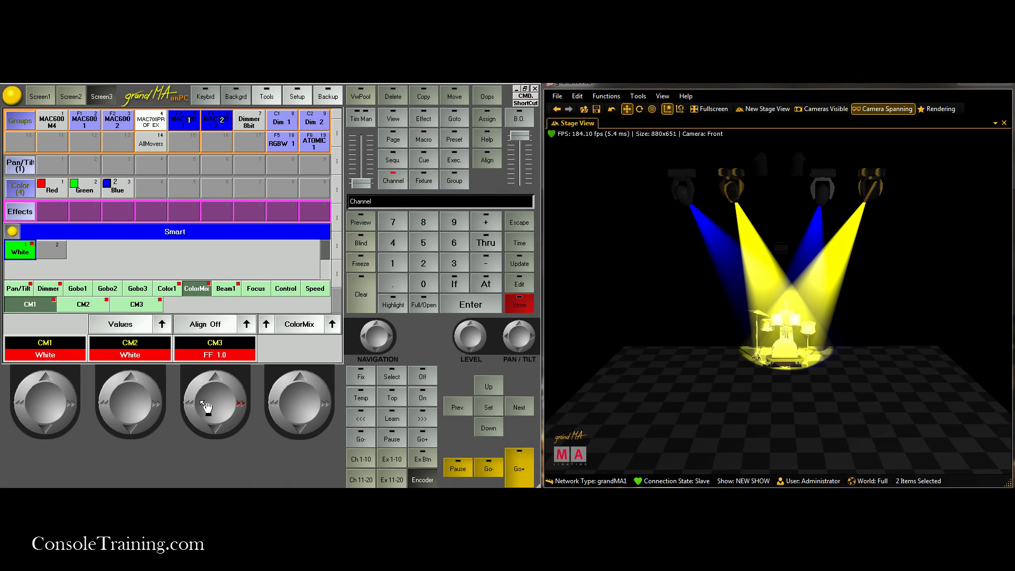
pyautogui.scroll(2, 113, 403)
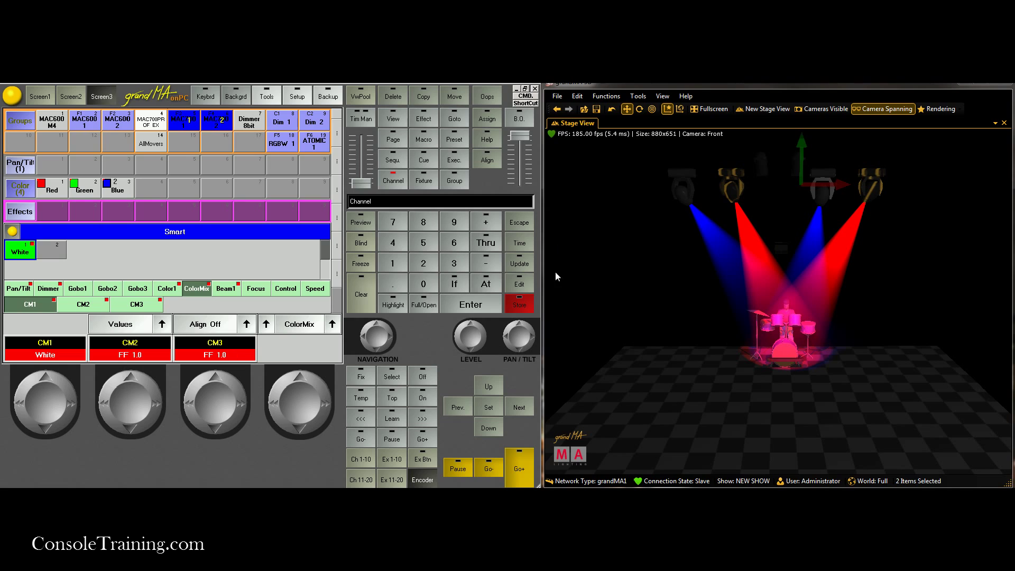
# Step: Store the MAC700 red mix into the existing Red color preset using Merge
pyautogui.click(531, 305)
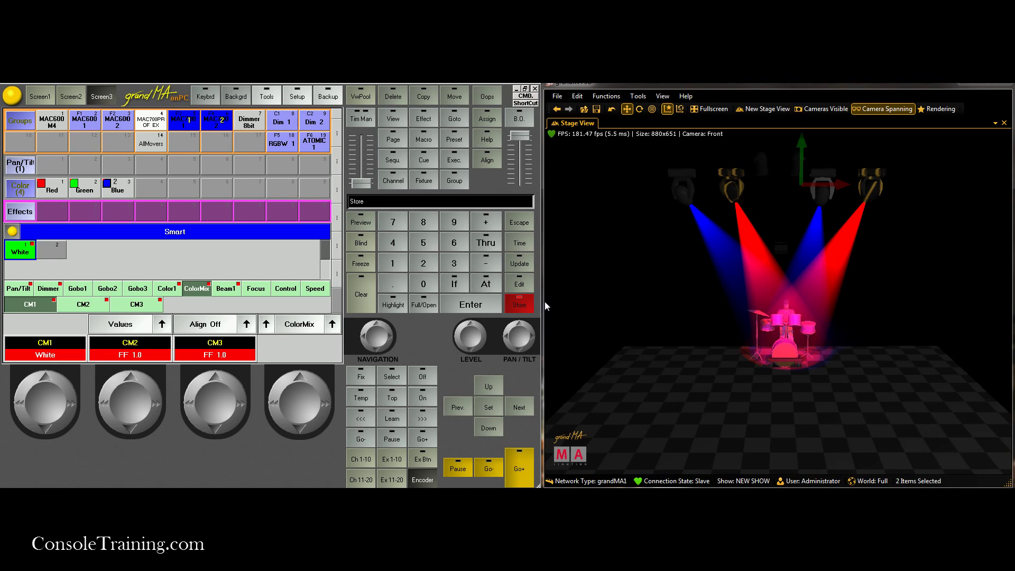
pyautogui.click(52, 191)
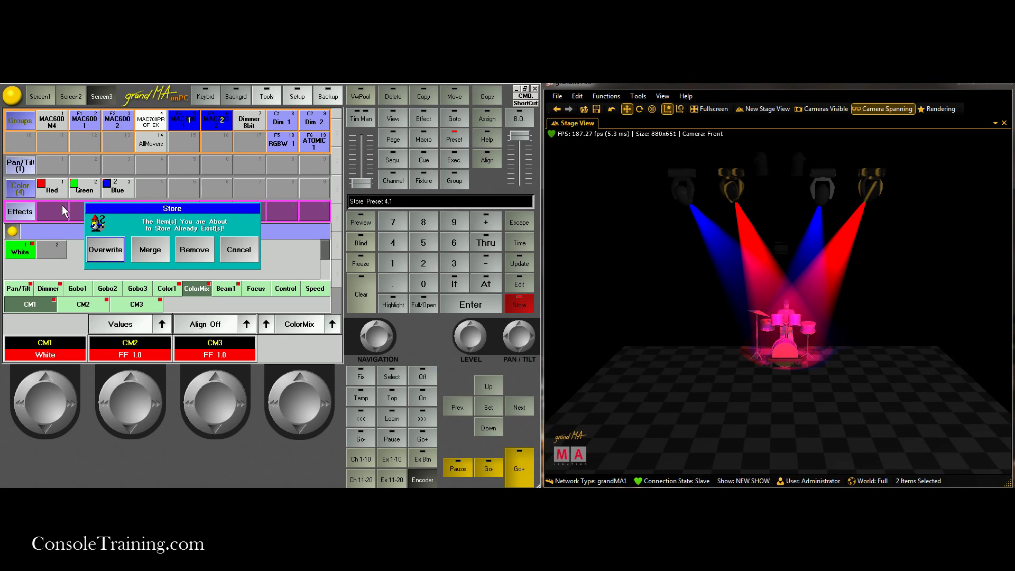
pyautogui.click(143, 251)
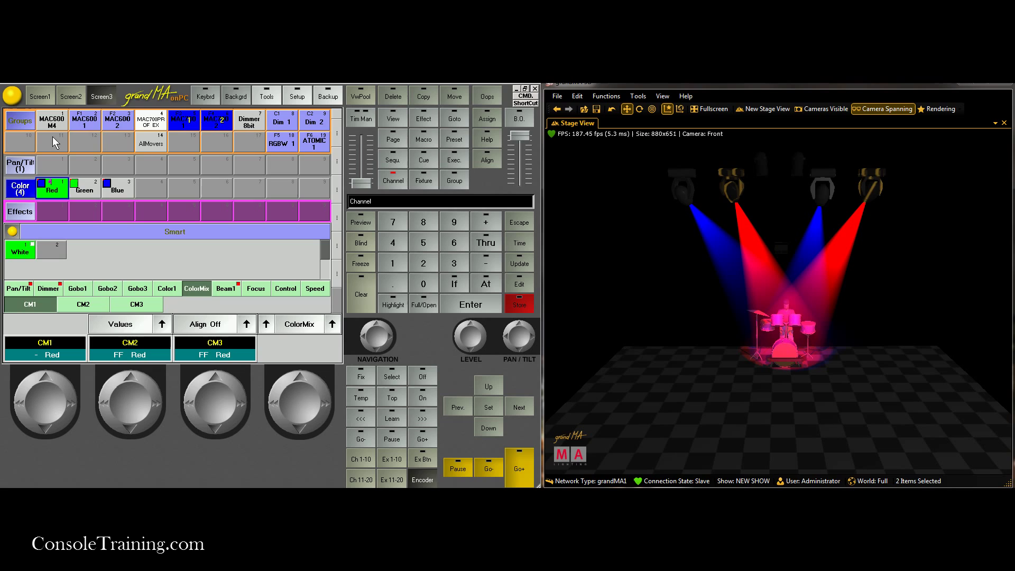
# Step: Select the MAC600 and MAC700 groups together and apply the Red preset to check it on both fixture types
pyautogui.click(63, 122)
pyautogui.click(152, 123)
pyautogui.click(58, 191)
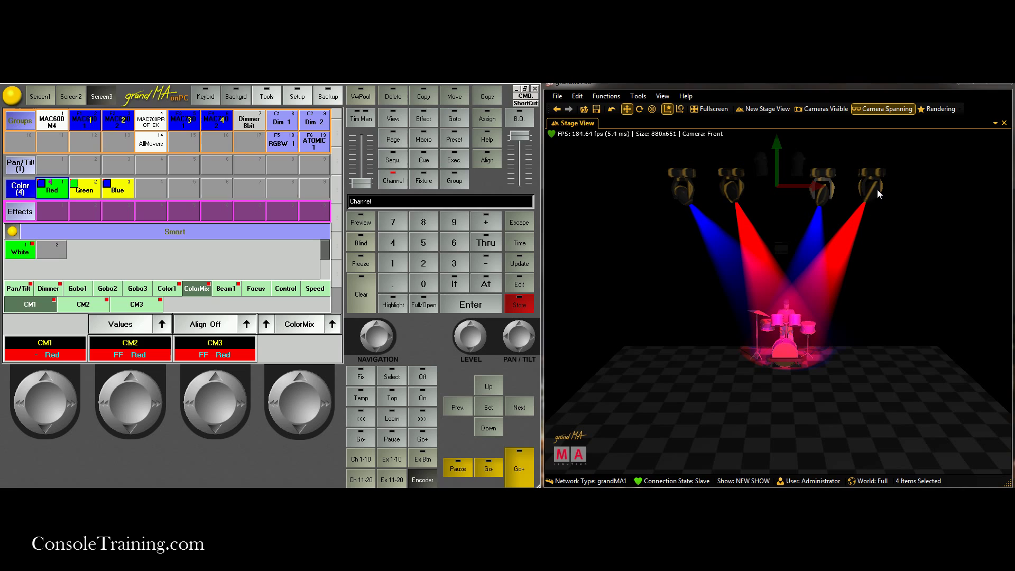
# Step: Remix red on the MAC600 group with CM1 at White and CM2 and CM3 at full, and update the Red preset with it
pyautogui.click(51, 128)
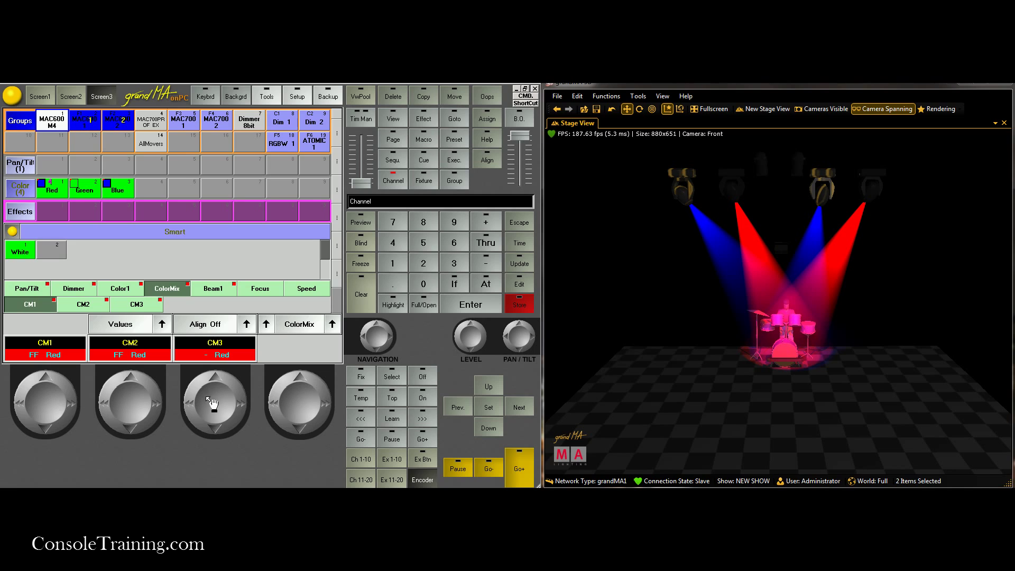
pyautogui.scroll(5, 209, 403)
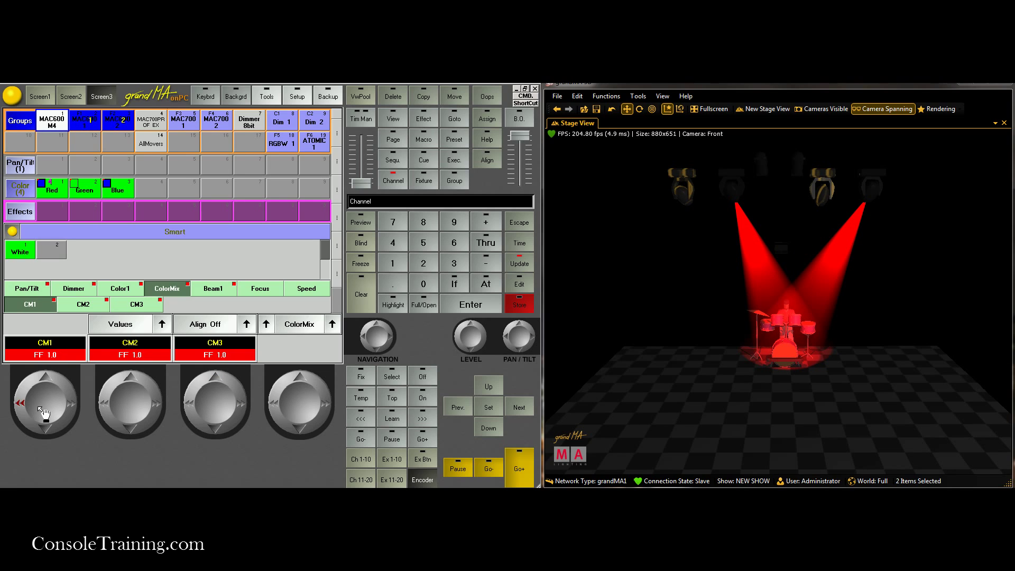
pyautogui.scroll(3, 36, 405)
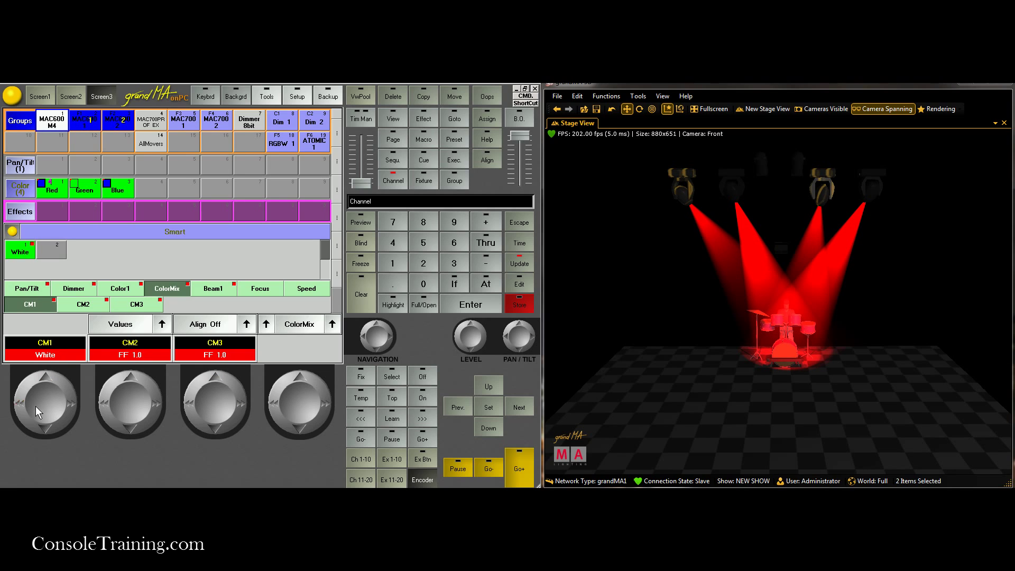
pyautogui.click(524, 267)
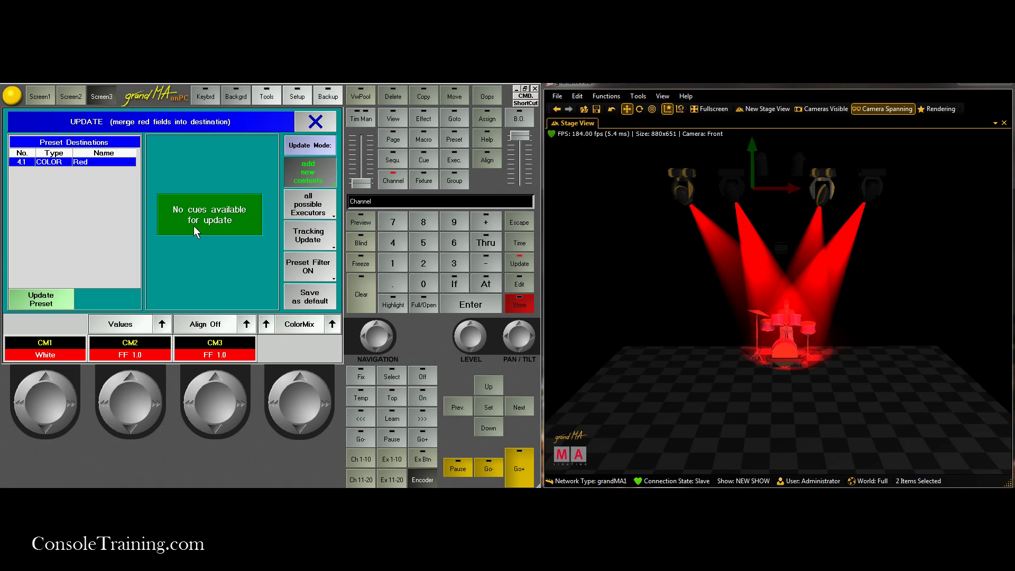
pyautogui.click(53, 294)
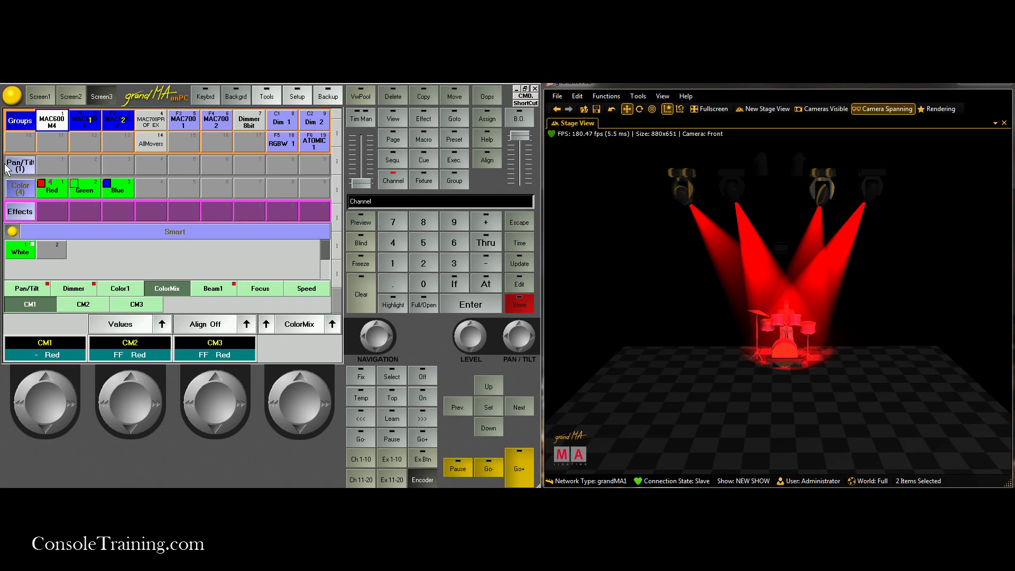
# Step: Test the Red, Green and Blue presets on the MAC600 fixtures, finishing with Green applied
pyautogui.click(40, 186)
pyautogui.click(80, 190)
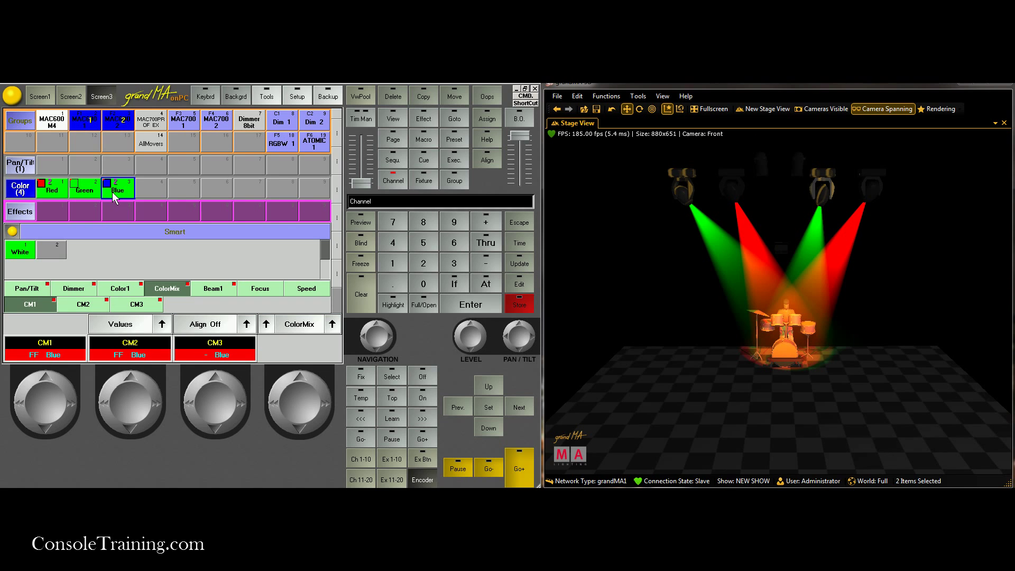
pyautogui.click(112, 191)
pyautogui.click(48, 192)
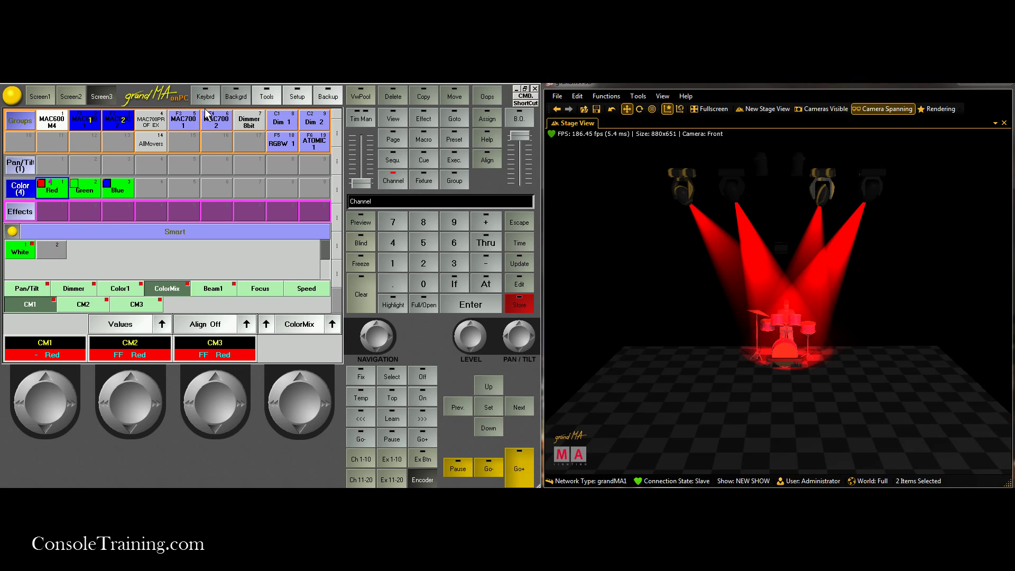
pyautogui.click(92, 189)
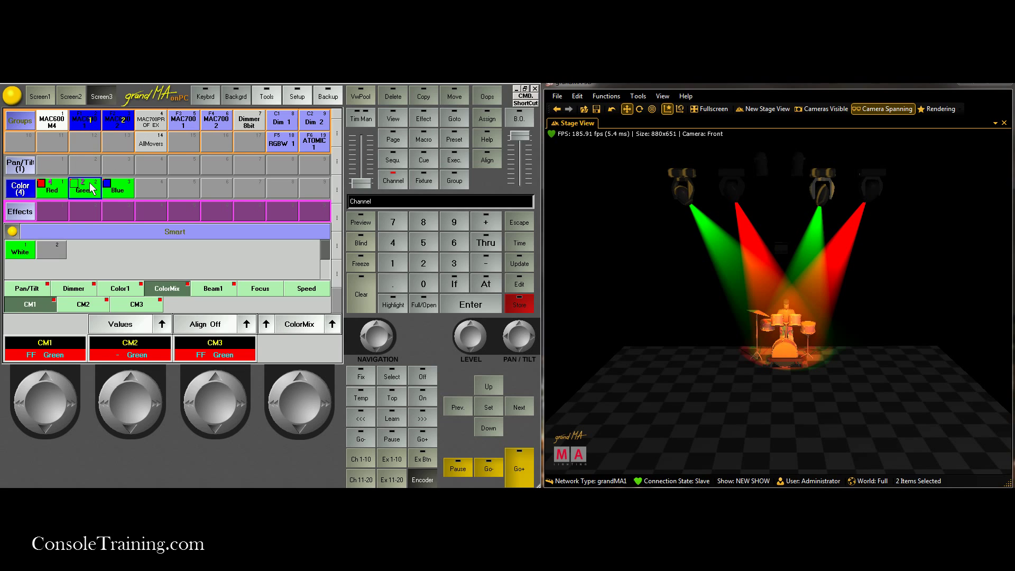
# Step: Mix a green for the MAC700 group with CM1 and CM3 at full (FF) and CM2 at 6 (0.1)
pyautogui.click(150, 120)
pyautogui.moveTo(129, 393); pyautogui.dragTo(127, 392)
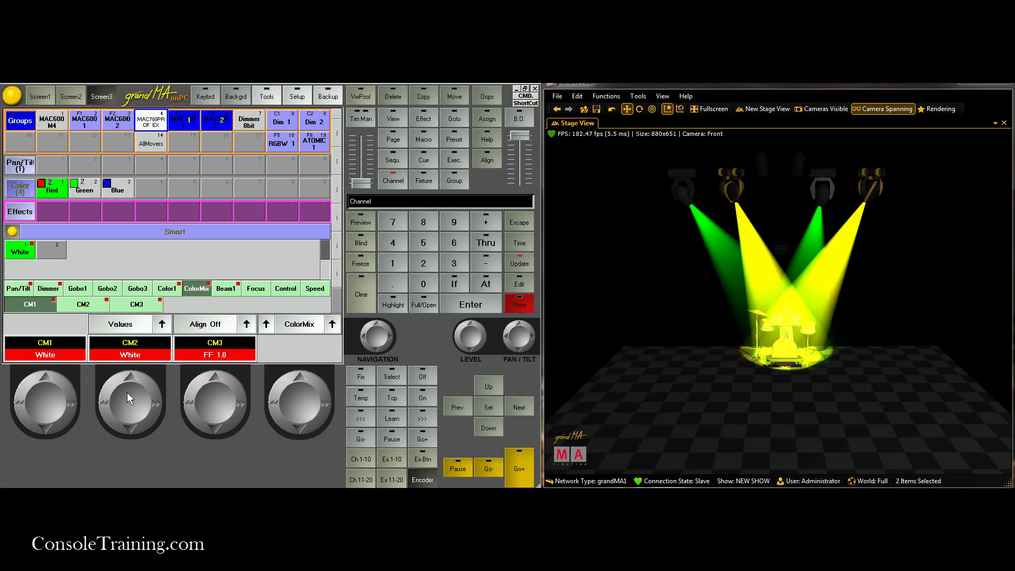
pyautogui.scroll(-5, 214, 404)
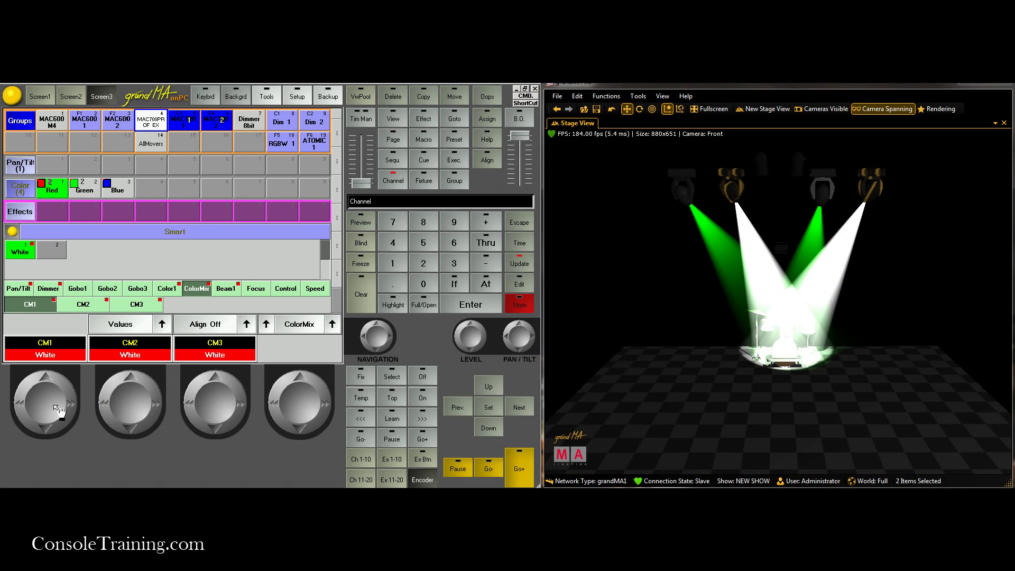
pyautogui.scroll(4, 47, 405)
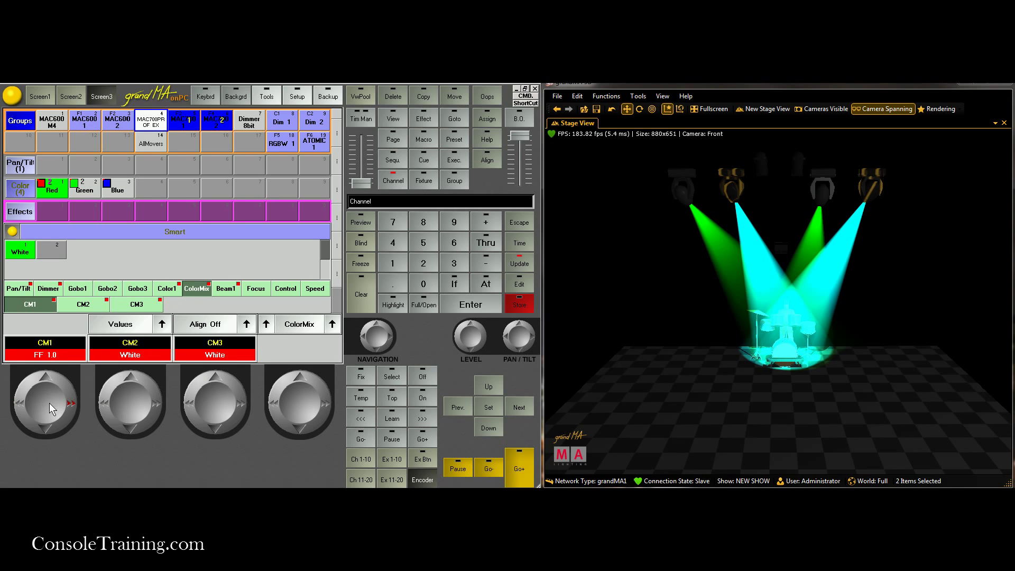
pyautogui.scroll(-5, 125, 401)
pyautogui.scroll(2, 123, 402)
pyautogui.scroll(-1, 140, 399)
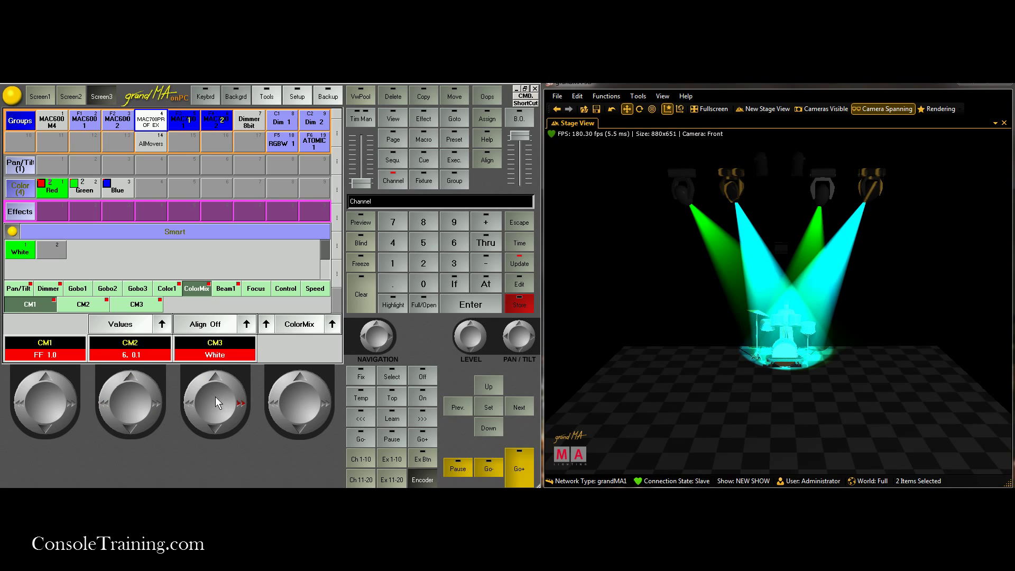
pyautogui.scroll(2, 215, 397)
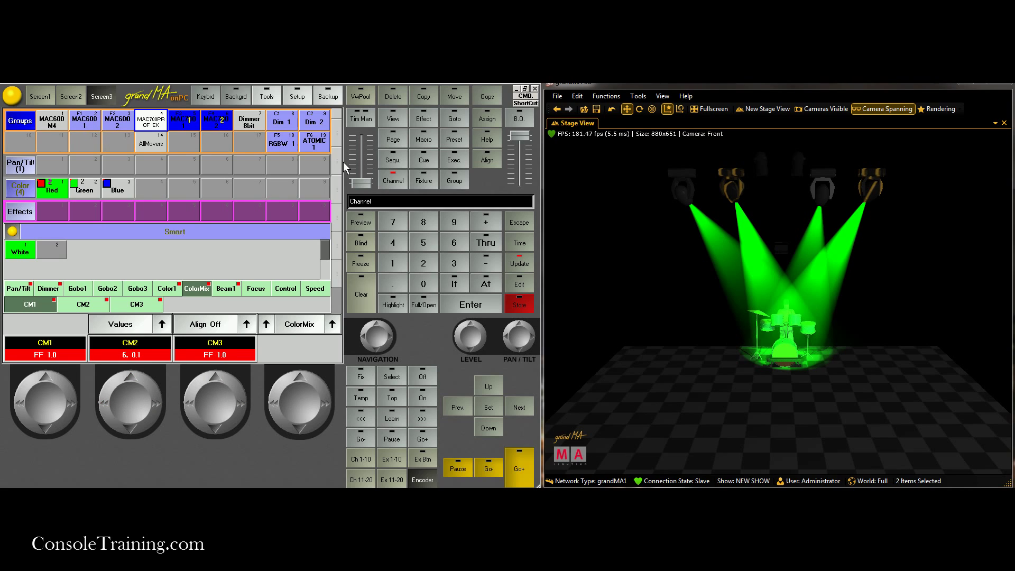
# Step: Store the MAC700 green mix into the existing Green color preset using Merge
pyautogui.click(519, 303)
pyautogui.click(85, 188)
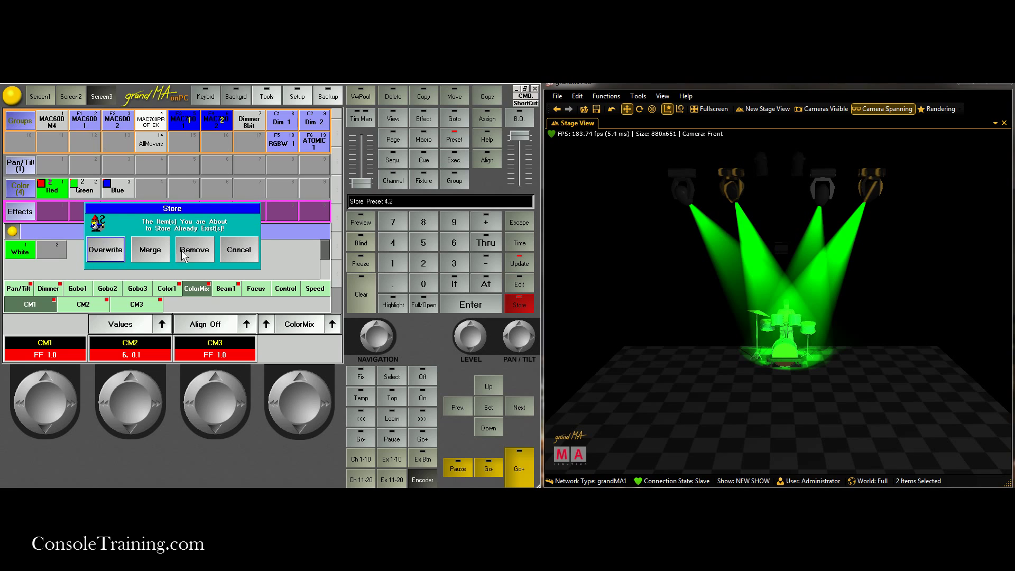
pyautogui.click(157, 252)
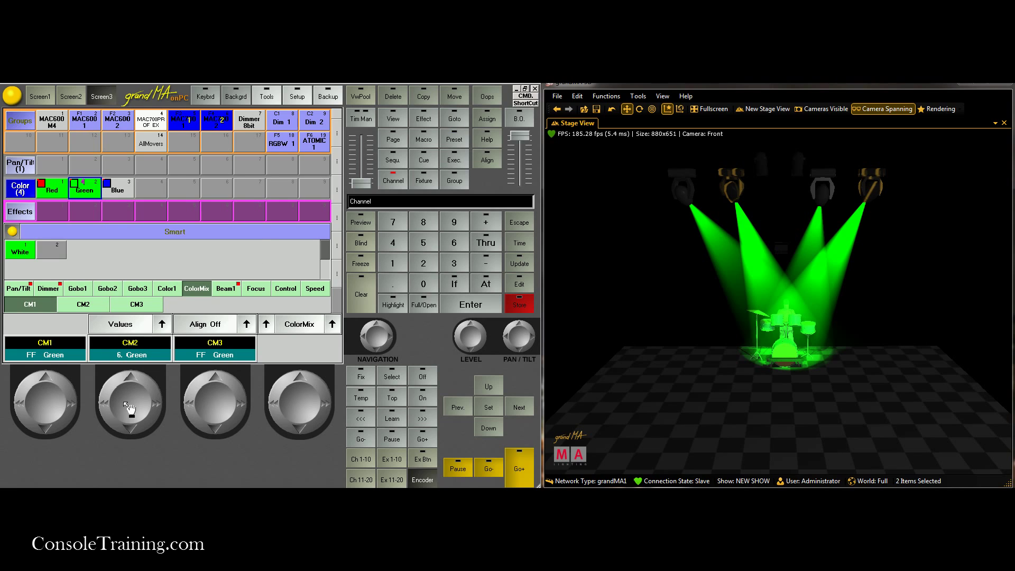
# Step: Mix a blue for the MAC700 group with CM1 and CM2 at full (FF) and CM3 at White
pyautogui.moveTo(62, 389); pyautogui.dragTo(59, 387)
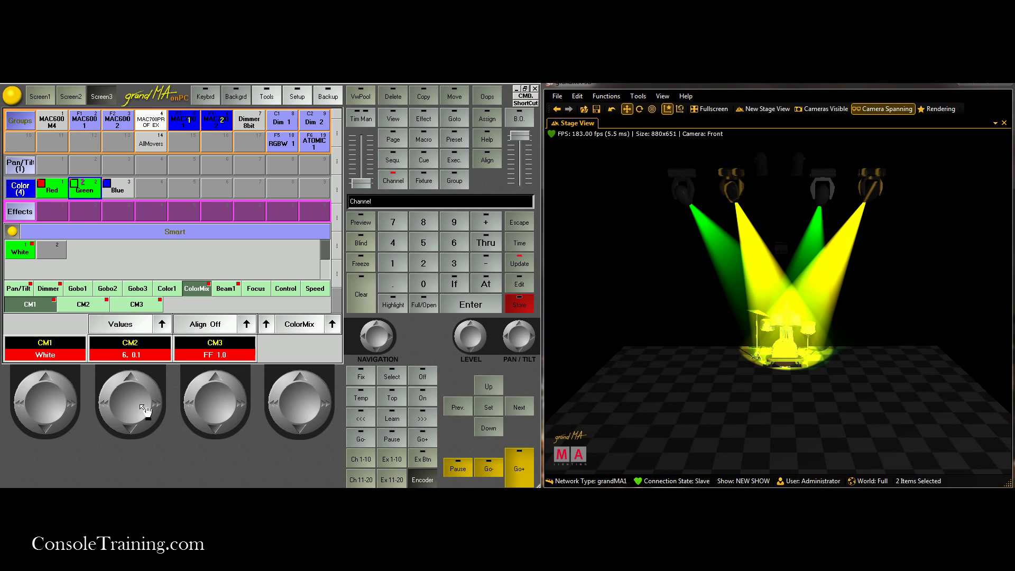
pyautogui.scroll(-2, 144, 409)
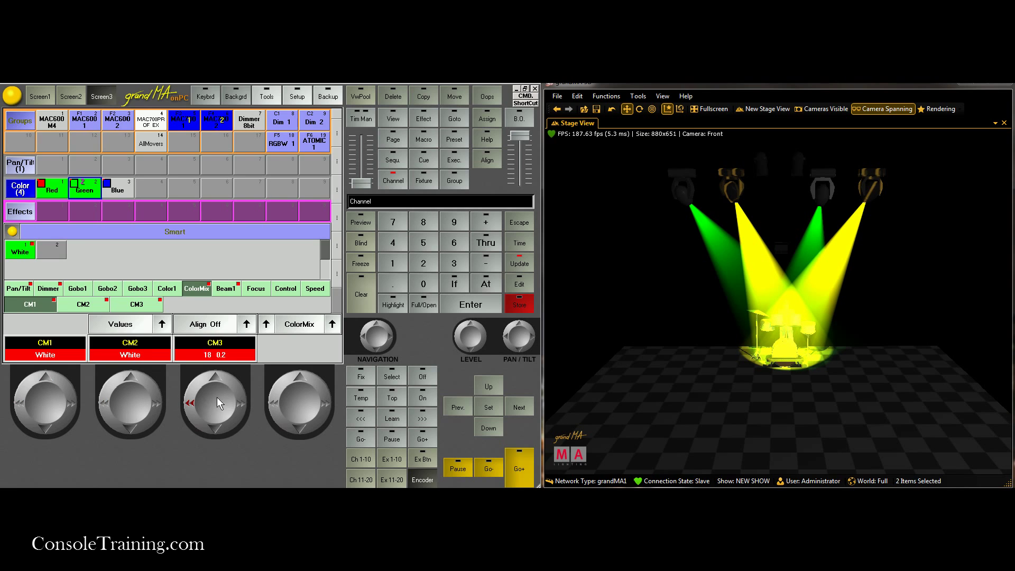
pyautogui.scroll(-2, 217, 403)
pyautogui.scroll(5, 136, 391)
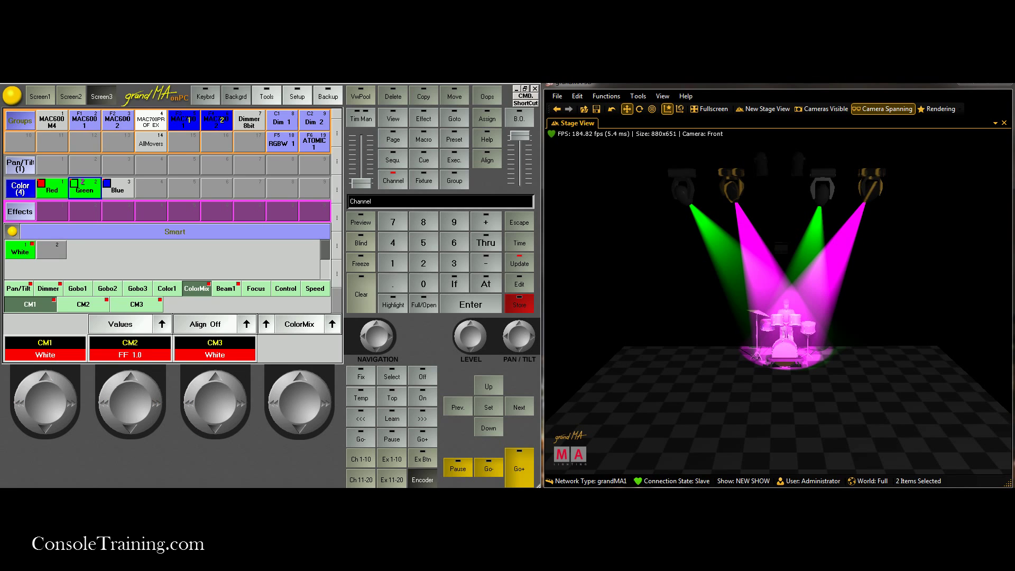
pyautogui.scroll(5, 37, 398)
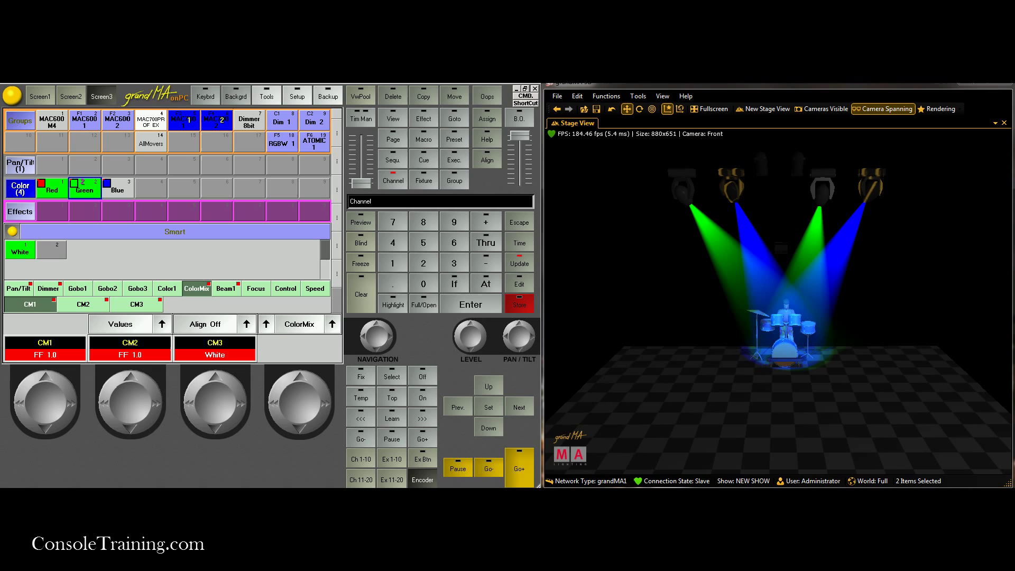
# Step: Apply the Blue color preset to the MAC600 group for comparison with the MAC700 mix
pyautogui.click(119, 190)
pyautogui.click(119, 191)
pyautogui.click(52, 125)
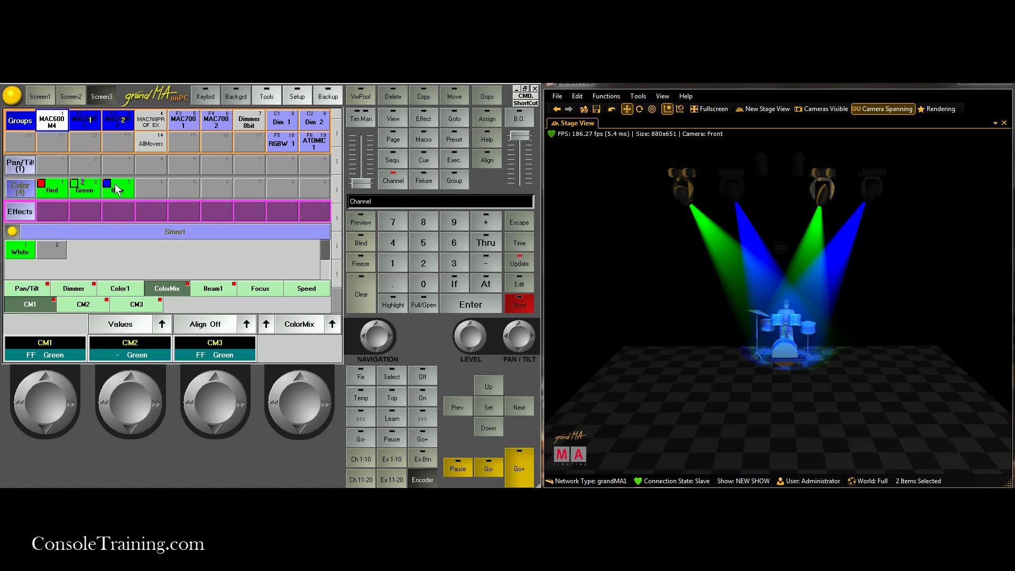
pyautogui.click(115, 184)
# Step: Store the MAC700 group's blue mix into the existing Blue color preset using Merge
pyautogui.click(149, 127)
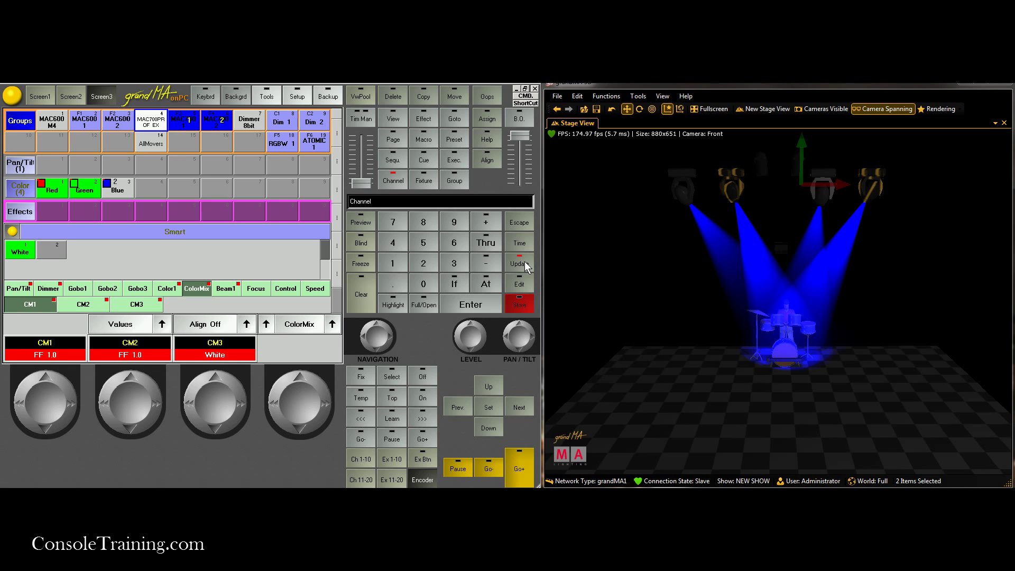
pyautogui.click(518, 305)
pyautogui.click(117, 189)
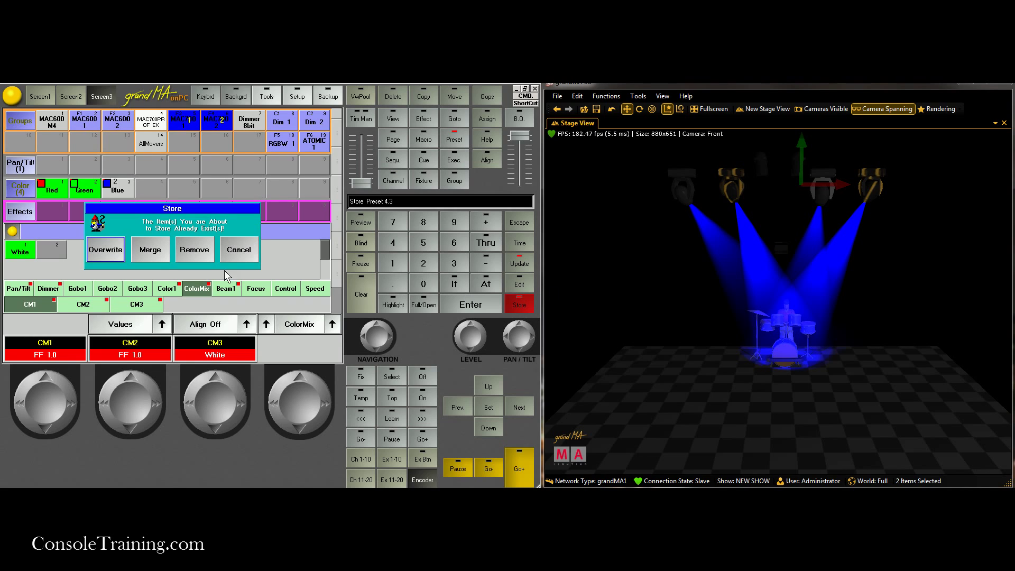
pyautogui.click(161, 249)
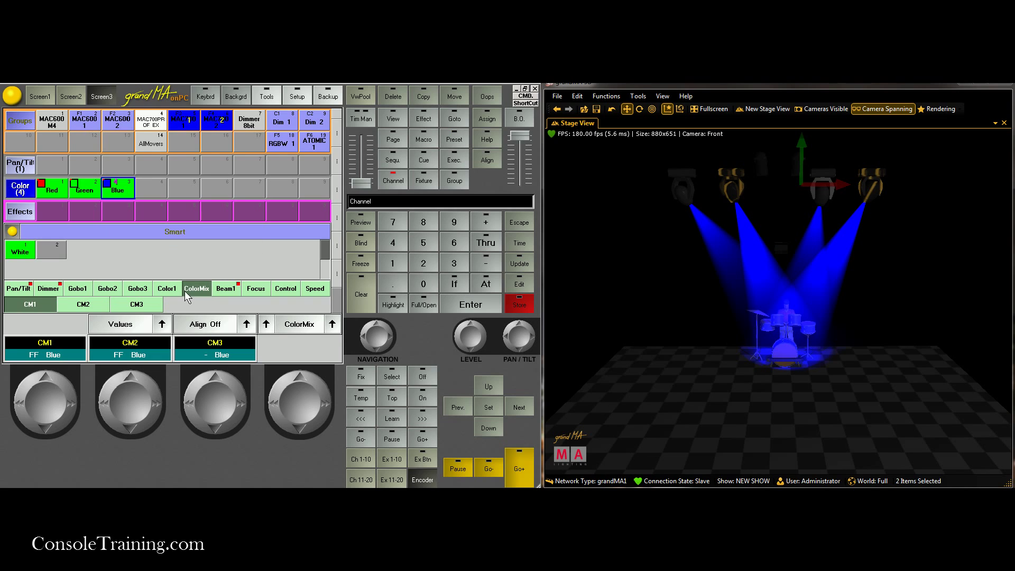
# Step: Test the Red, Green and Blue presets on the MAC600 and MAC700 groups together, finishing with Blue applied
pyautogui.click(55, 120)
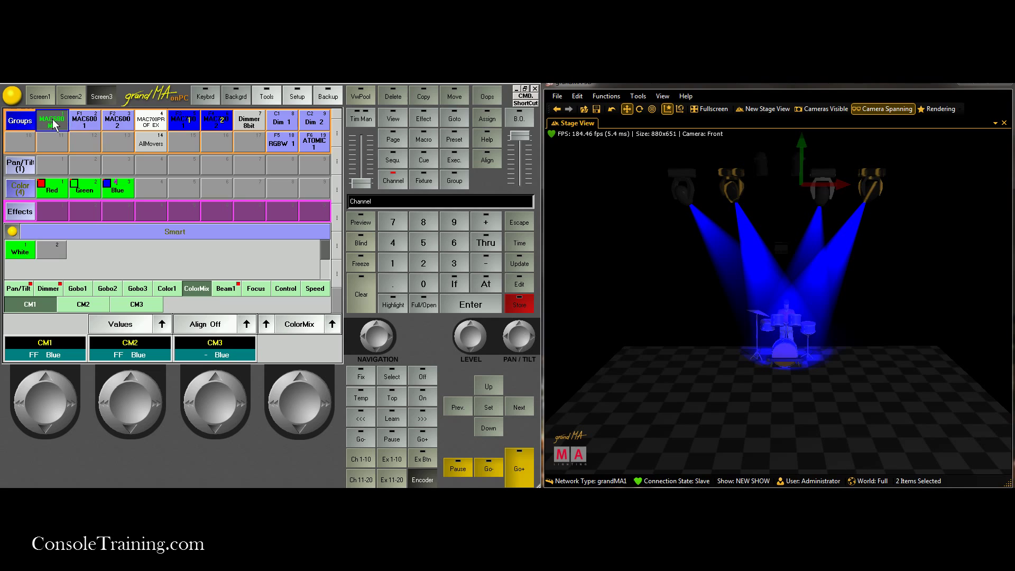
pyautogui.click(142, 119)
pyautogui.click(57, 193)
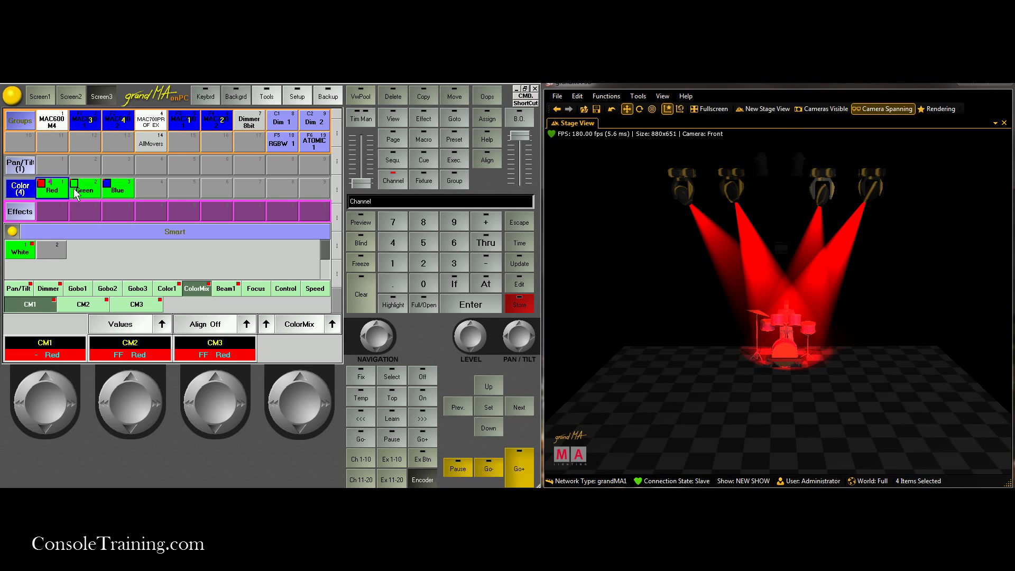
pyautogui.click(83, 193)
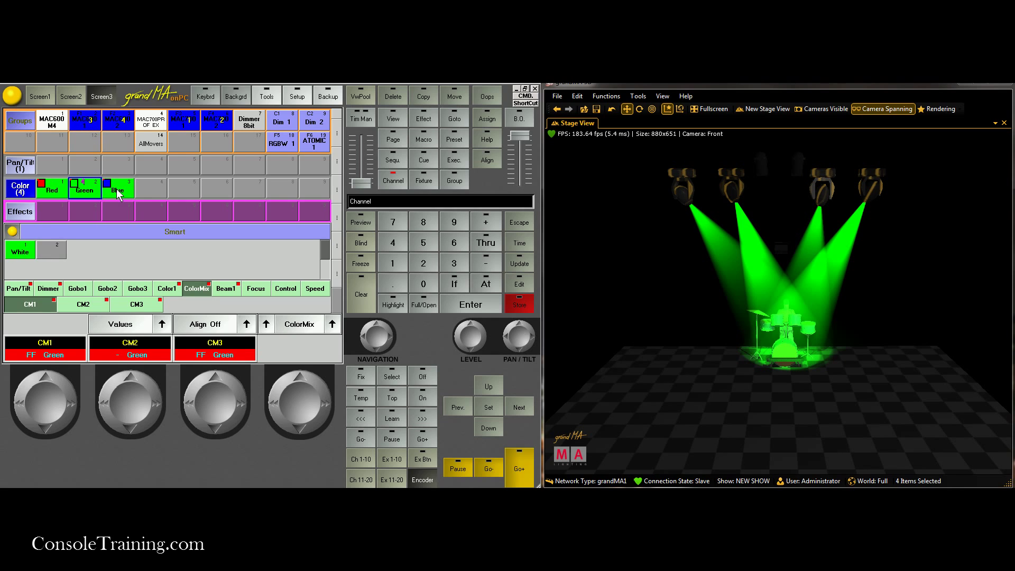
pyautogui.click(119, 195)
pyautogui.click(65, 190)
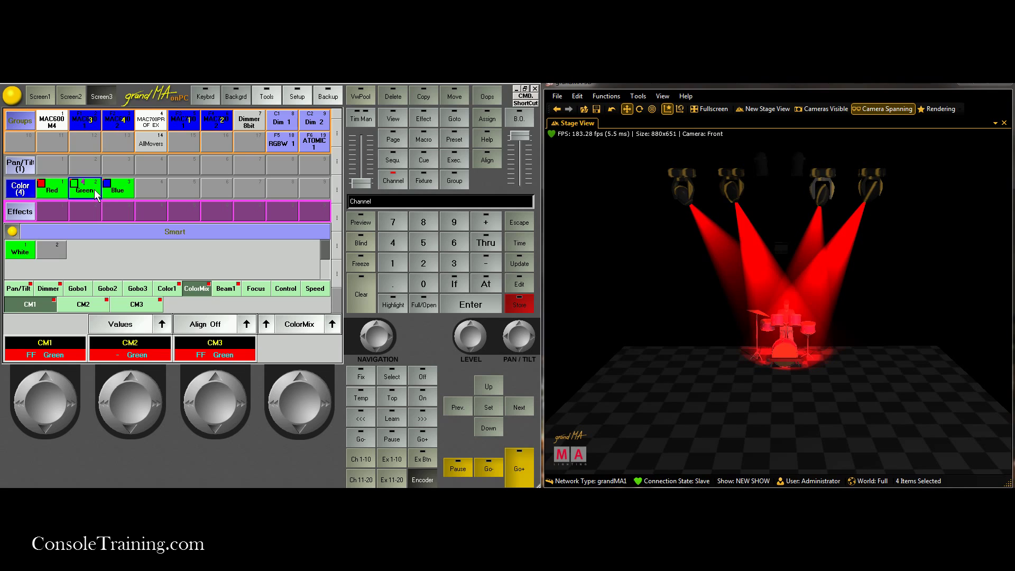
pyautogui.click(85, 191)
pyautogui.click(114, 192)
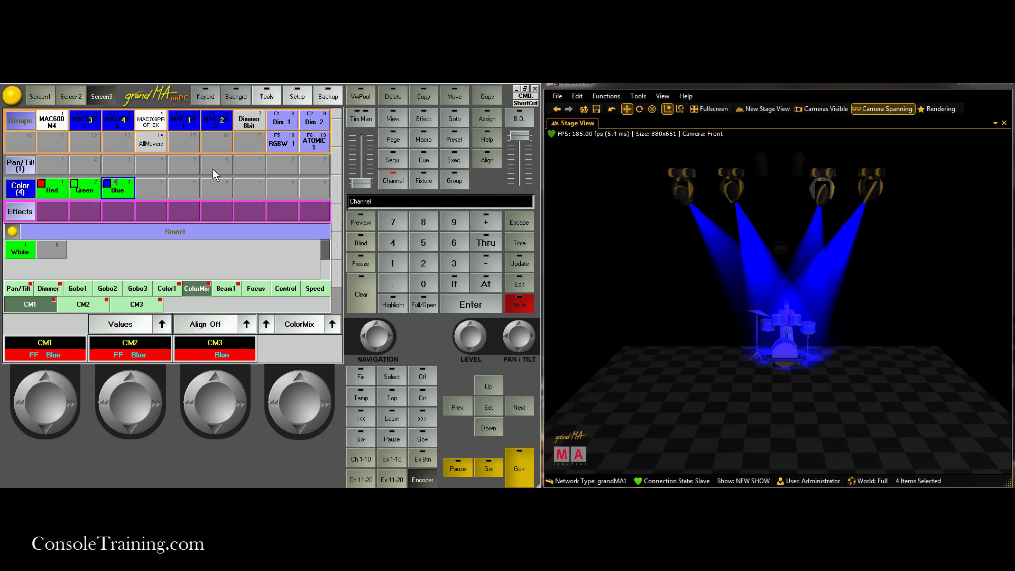
# Step: Store the fixtures' current position as Pan/Tilt preset 1 named Drummer, and clear the programmer
pyautogui.click(520, 304)
pyautogui.click(54, 163)
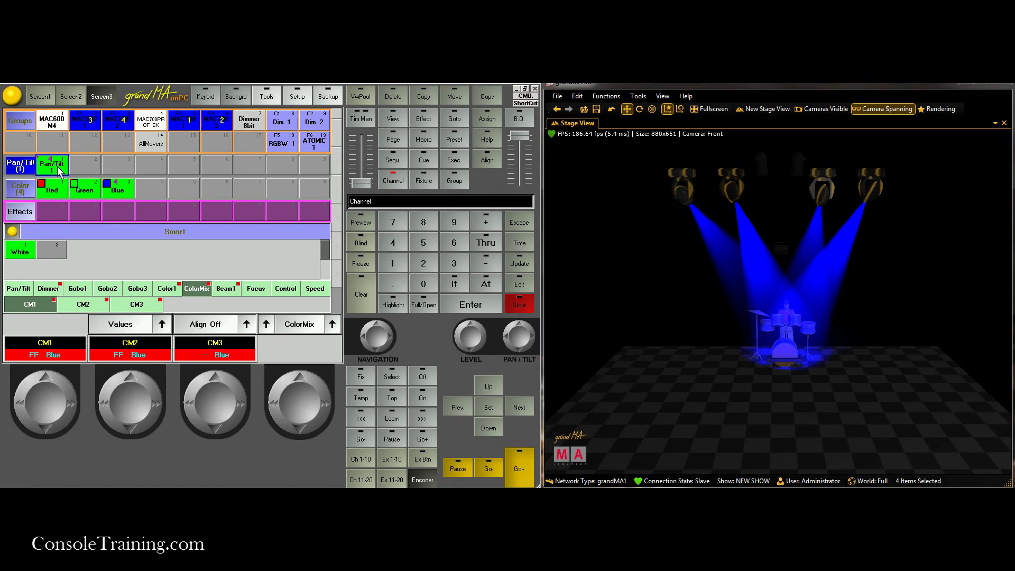
pyautogui.write('D')
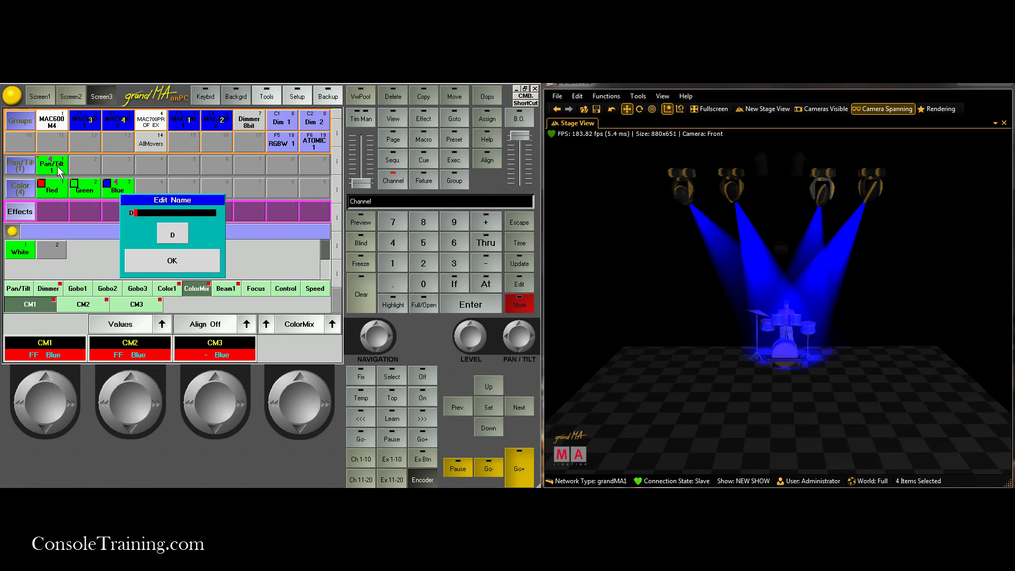
pyautogui.write('euDru')
pyautogui.write('umme')
pyautogui.press('Return')
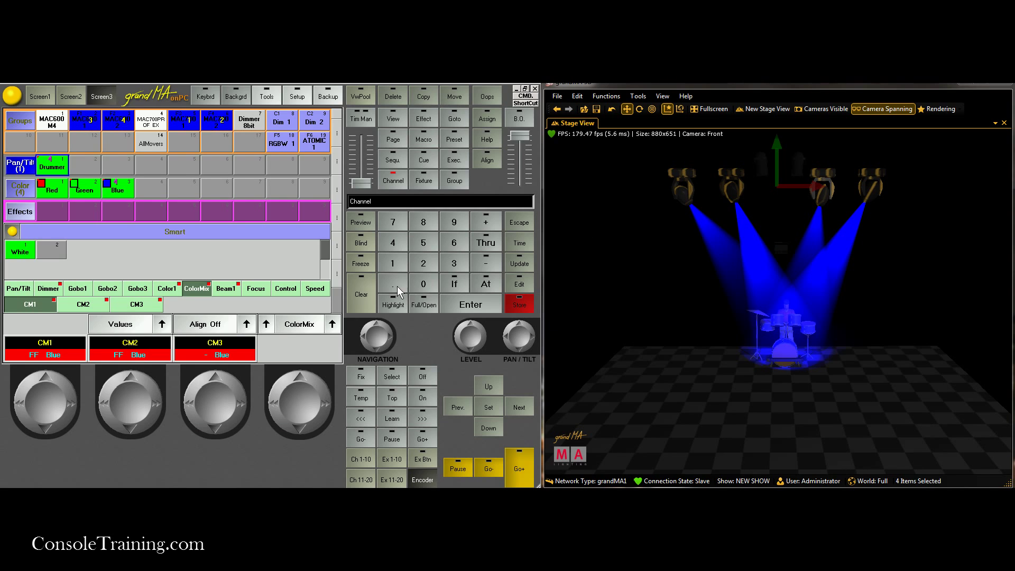
pyautogui.click(356, 296)
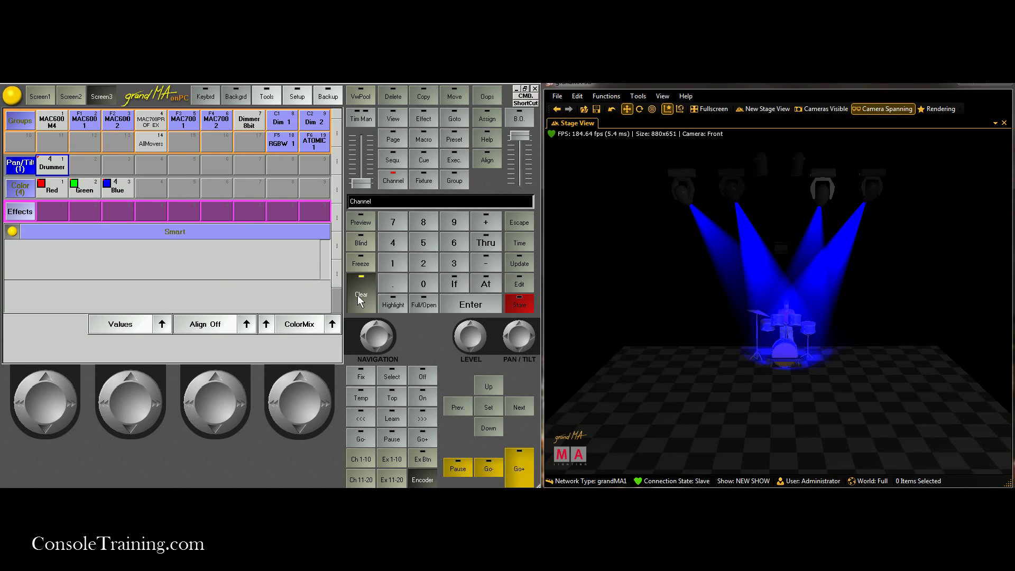
pyautogui.click(358, 295)
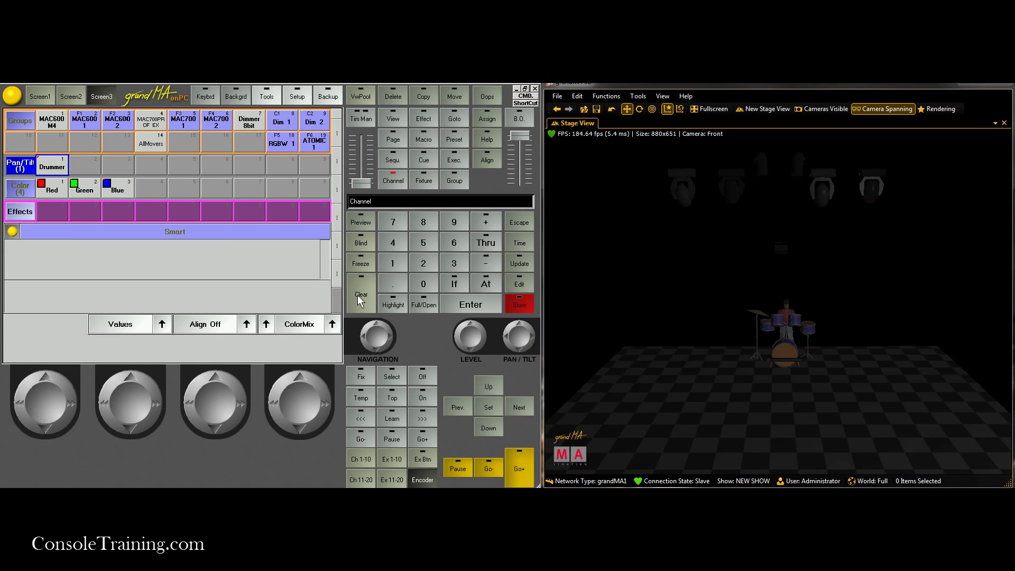
# Step: Test the Green and Drummer presets on the MAC600 group at full intensity, and clear the programmer
pyautogui.click(44, 126)
pyautogui.click(486, 283)
pyautogui.click(486, 283)
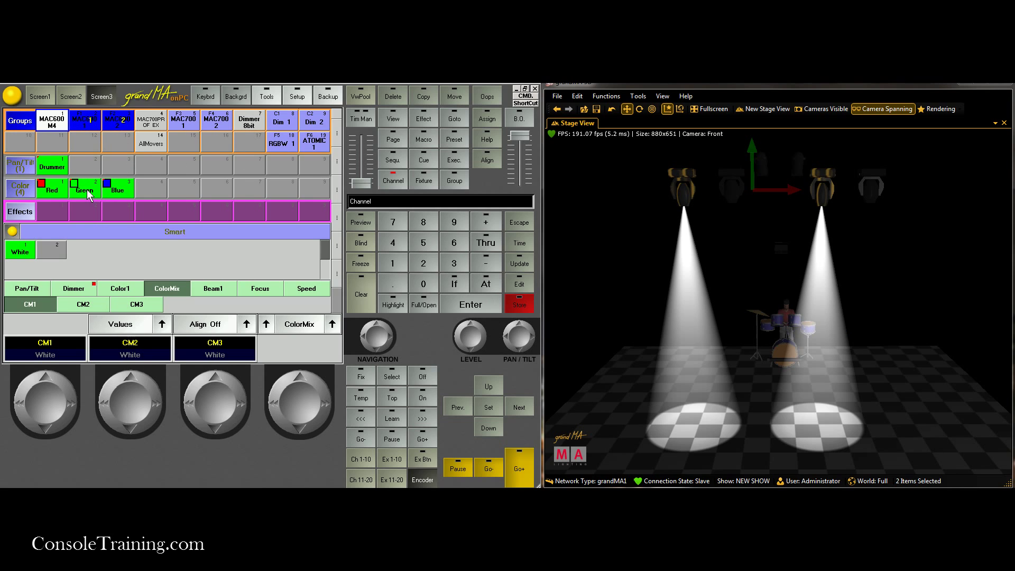
pyautogui.click(85, 189)
pyautogui.click(48, 168)
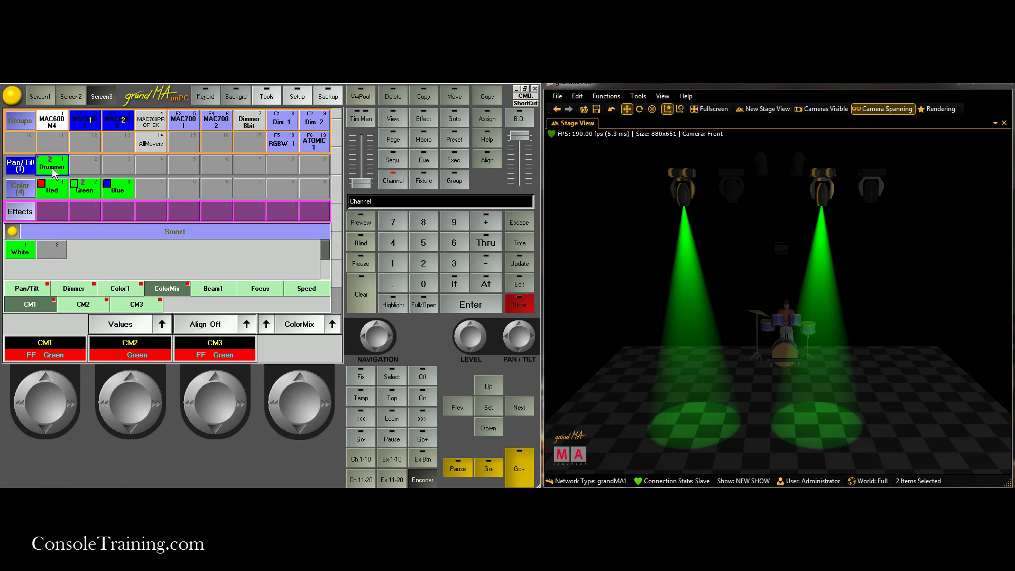
pyautogui.doubleClick(369, 279)
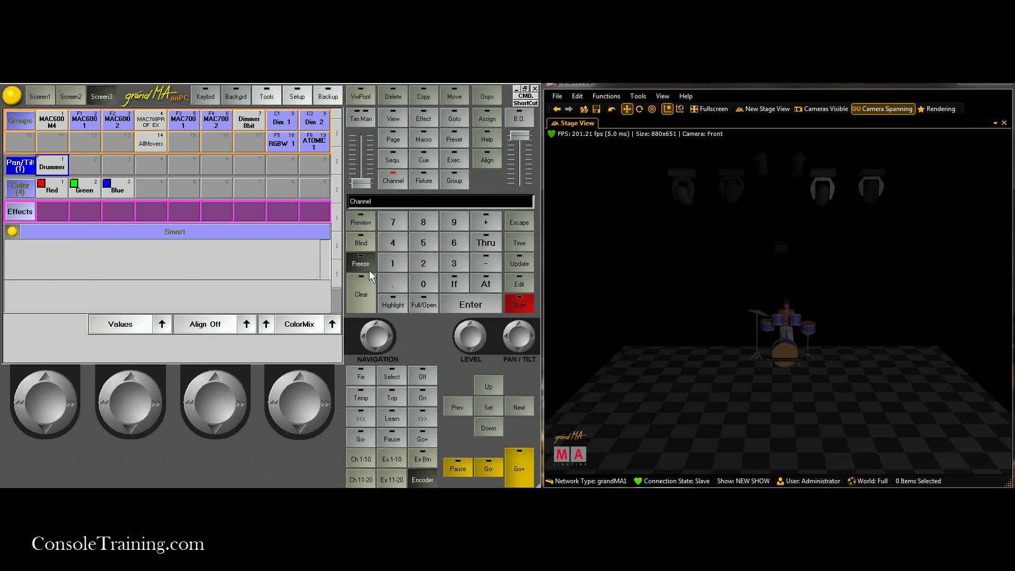
# Step: Bring the MAC700 group to full and apply the Drummer position and Blue color presets
pyautogui.click(156, 115)
pyautogui.doubleClick(487, 283)
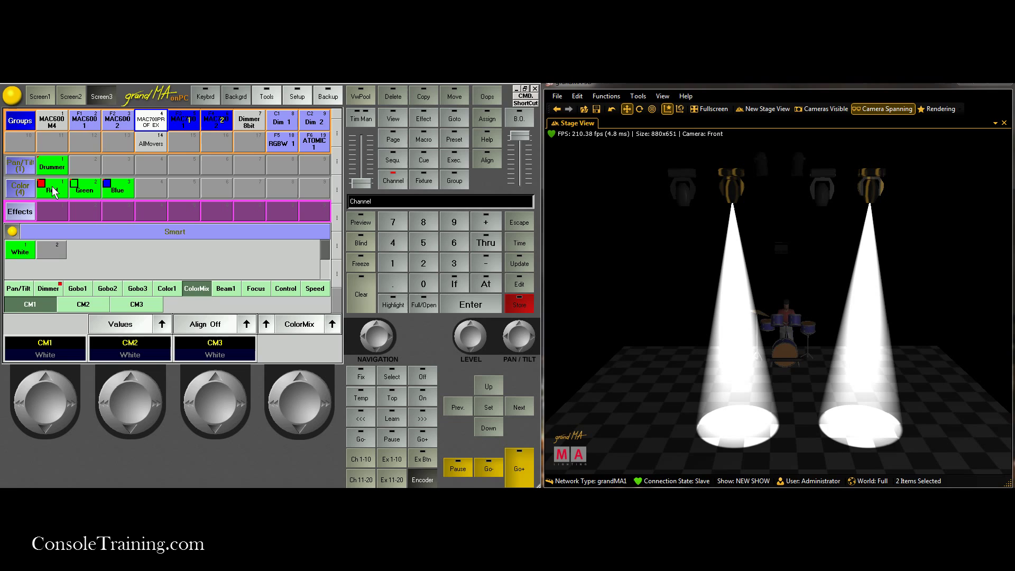
pyautogui.click(57, 166)
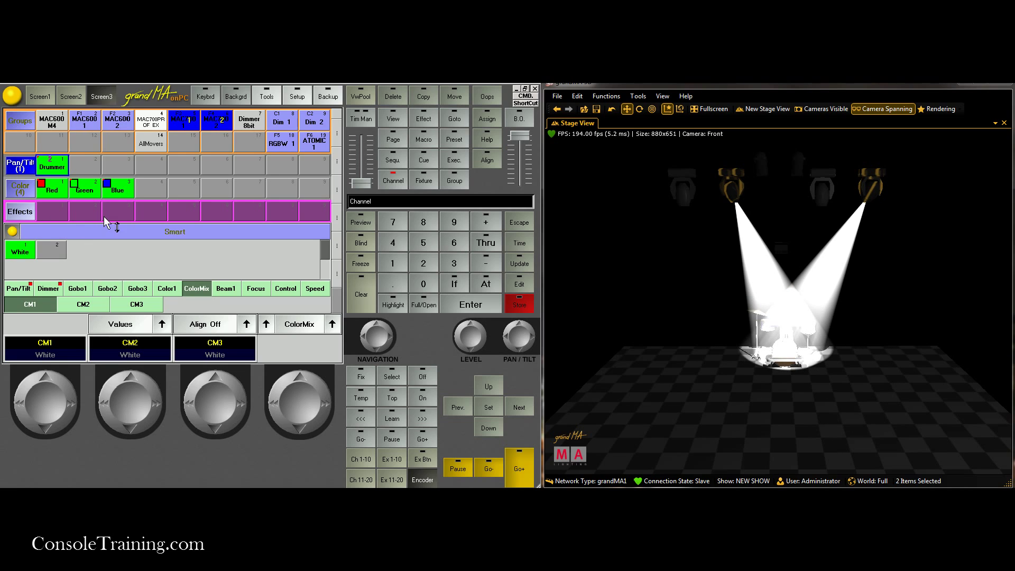
pyautogui.click(119, 191)
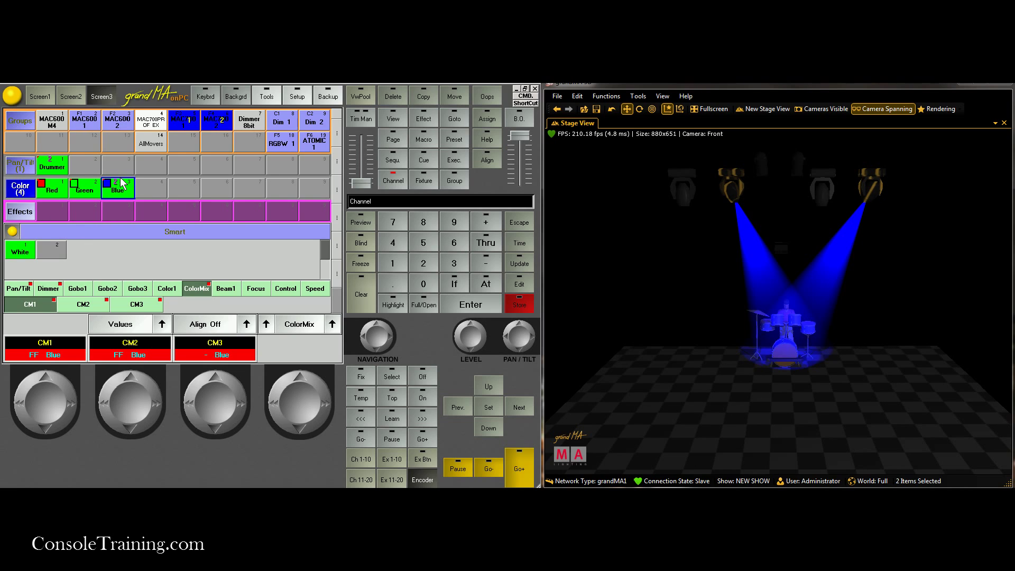
# Step: Bring the MAC600 group to full and apply the Drummer position and Green color presets
pyautogui.click(56, 124)
pyautogui.doubleClick(482, 285)
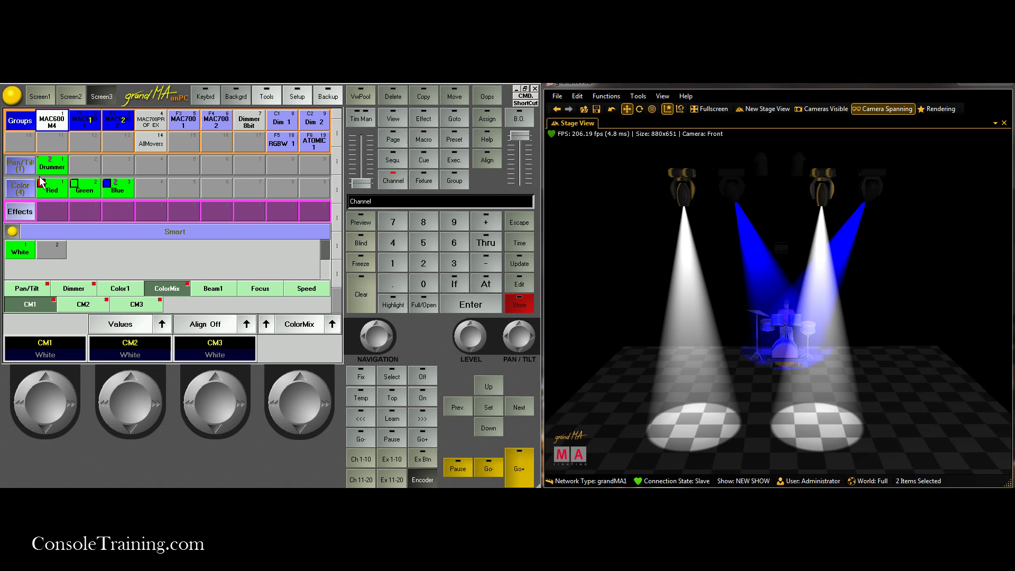
pyautogui.click(44, 169)
pyautogui.click(88, 189)
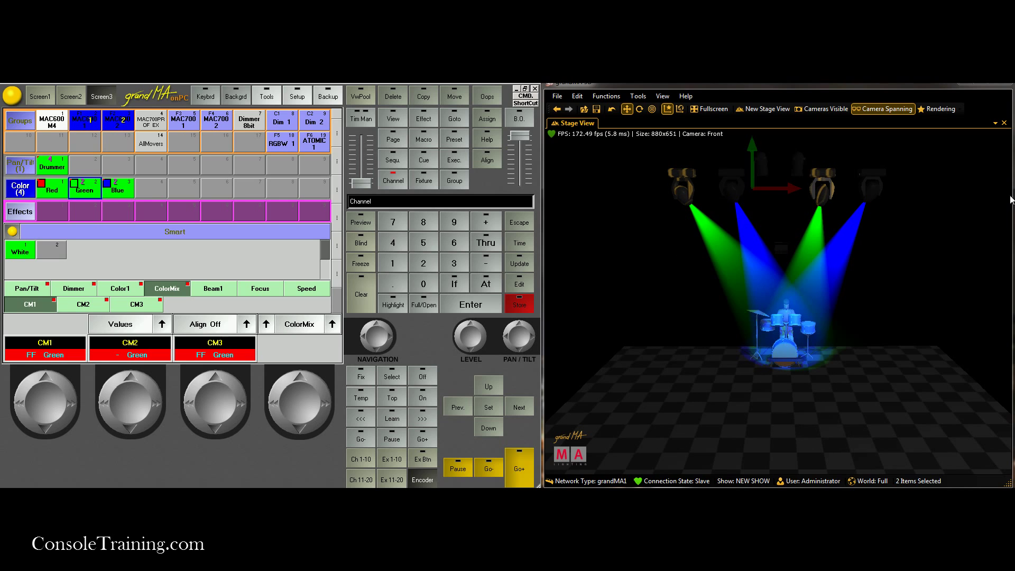
# Step: Select the Dimmer 8bit group, raise its level with the level wheel, and bring it back down to zero
pyautogui.click(687, 339)
pyautogui.moveTo(953, 346); pyautogui.dragTo(903, 340)
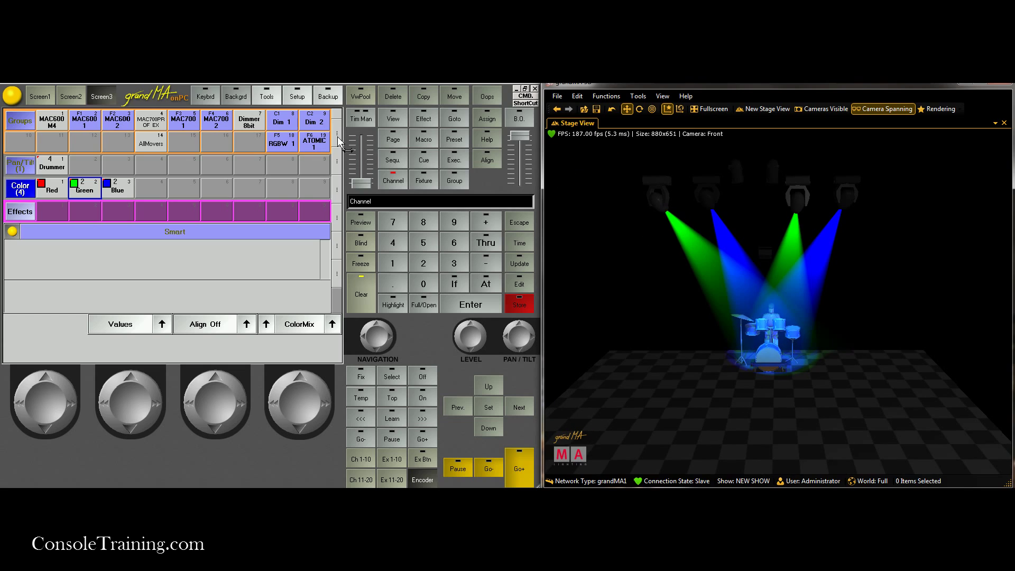
pyautogui.click(271, 122)
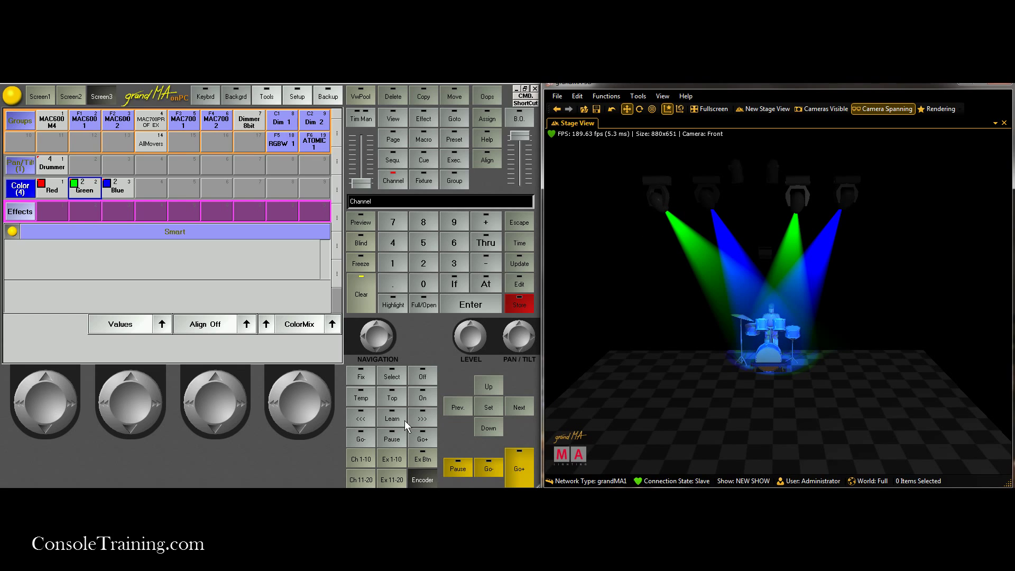
pyautogui.click(243, 125)
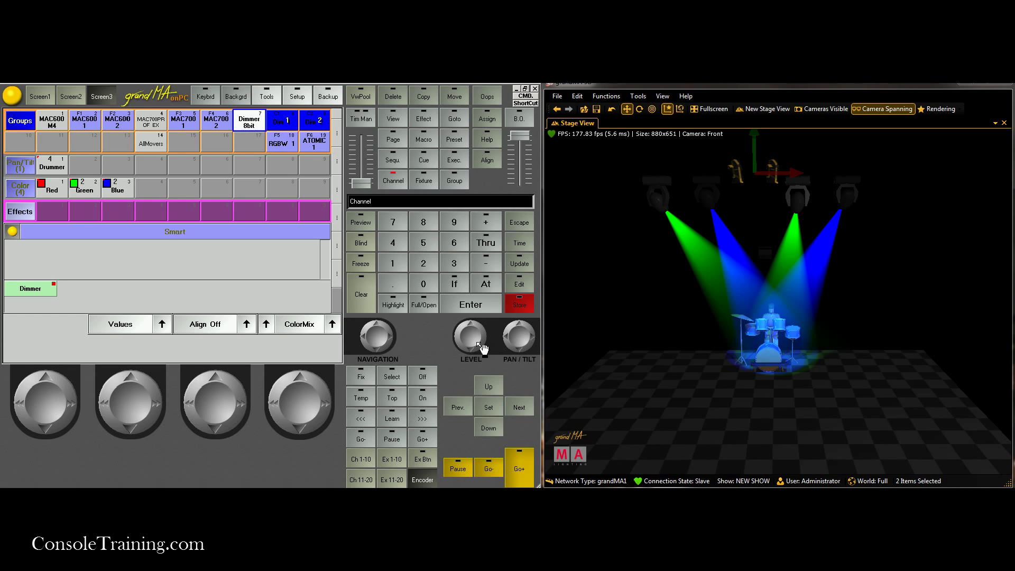
pyautogui.moveTo(468, 336); pyautogui.dragTo(468, 328)
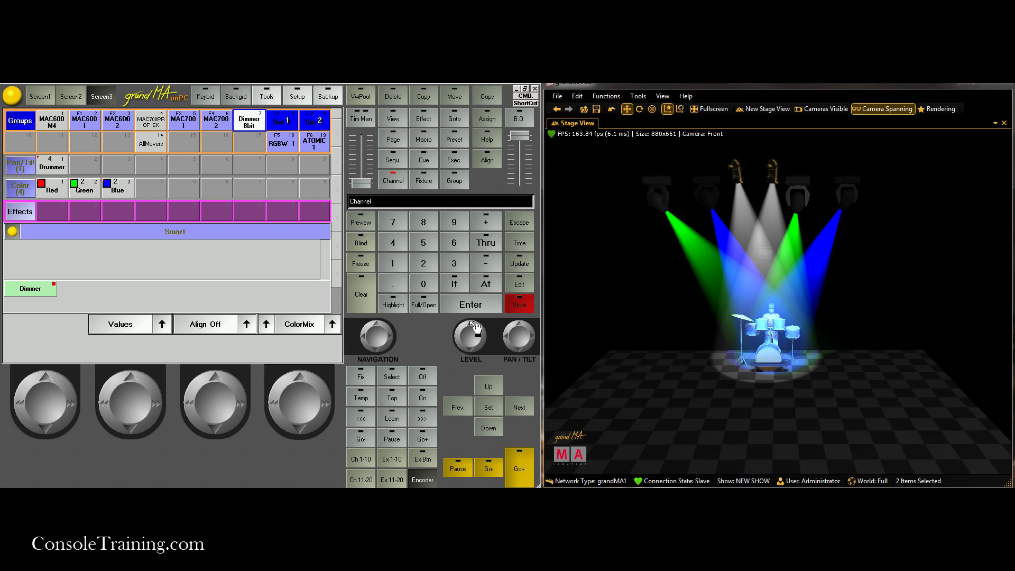
pyautogui.scroll(-5, 474, 334)
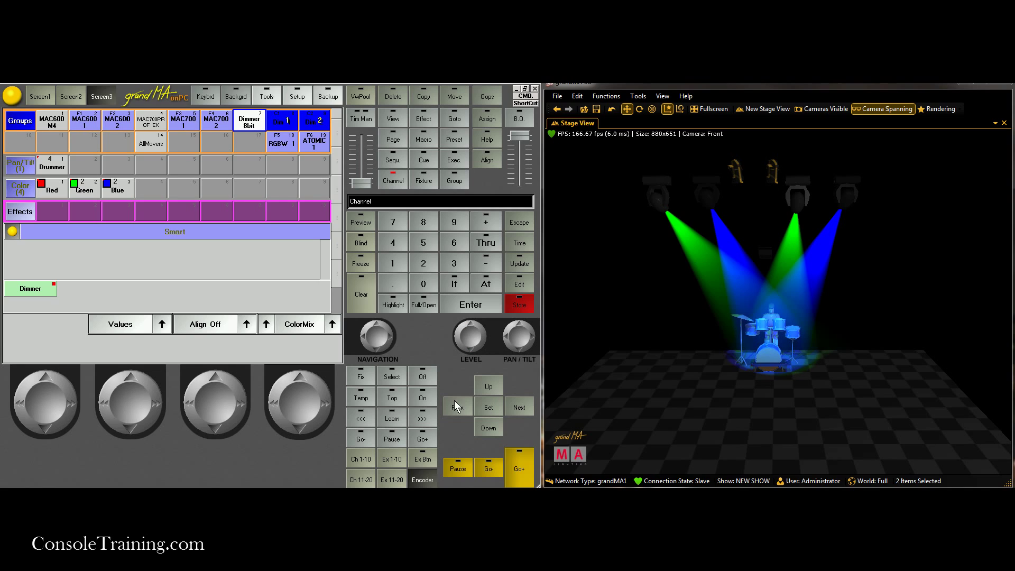
# Step: Show channel faders 1-10 and raise Dim 1 and Dim 2 to full (FF)
pyautogui.click(359, 459)
pyautogui.moveTo(21, 442); pyautogui.dragTo(17, 393)
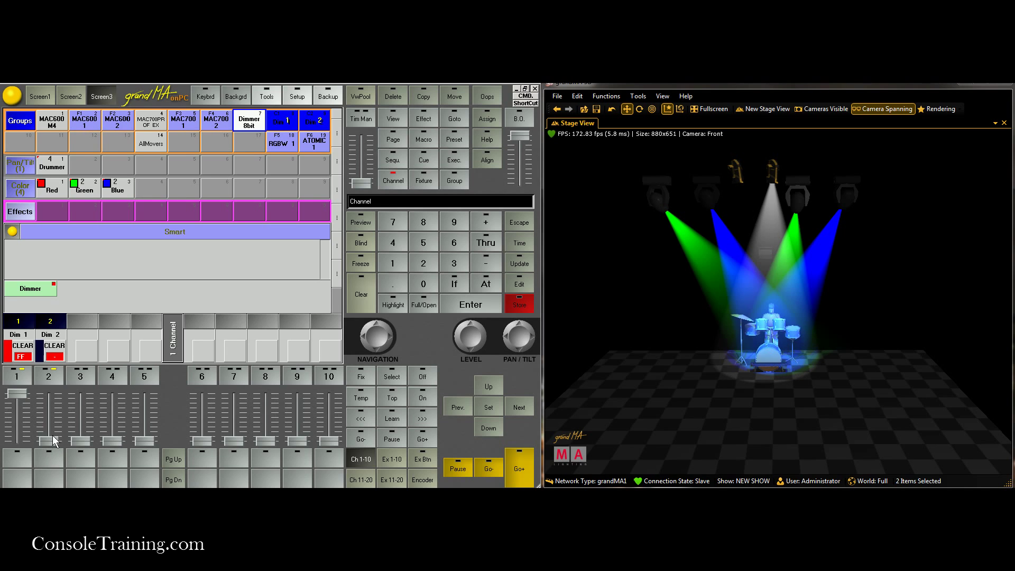
pyautogui.moveTo(49, 441); pyautogui.dragTo(52, 375)
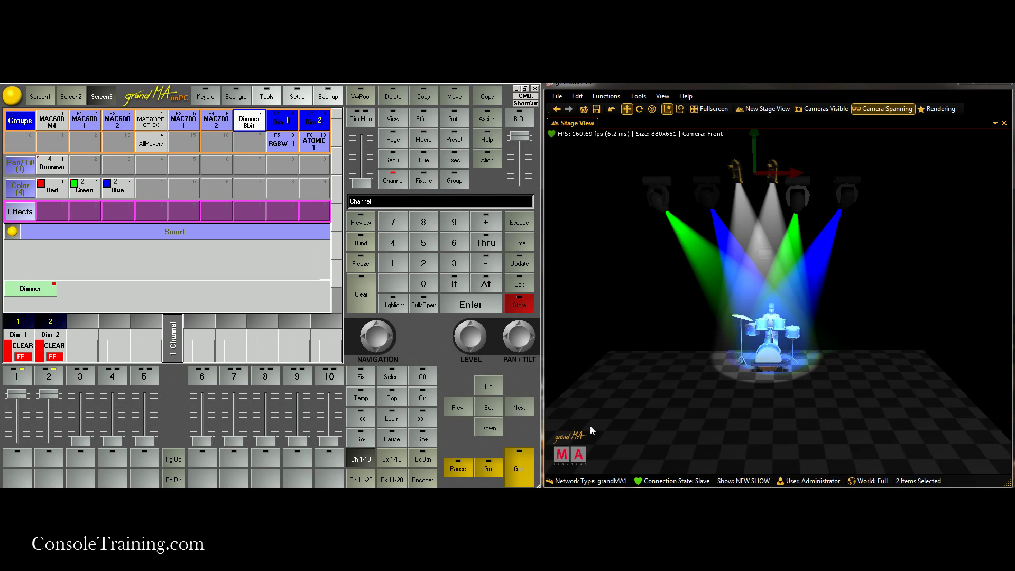
# Step: Clear the programmer and select the RGBW 1 fixture
pyautogui.moveTo(862, 404); pyautogui.dragTo(794, 319)
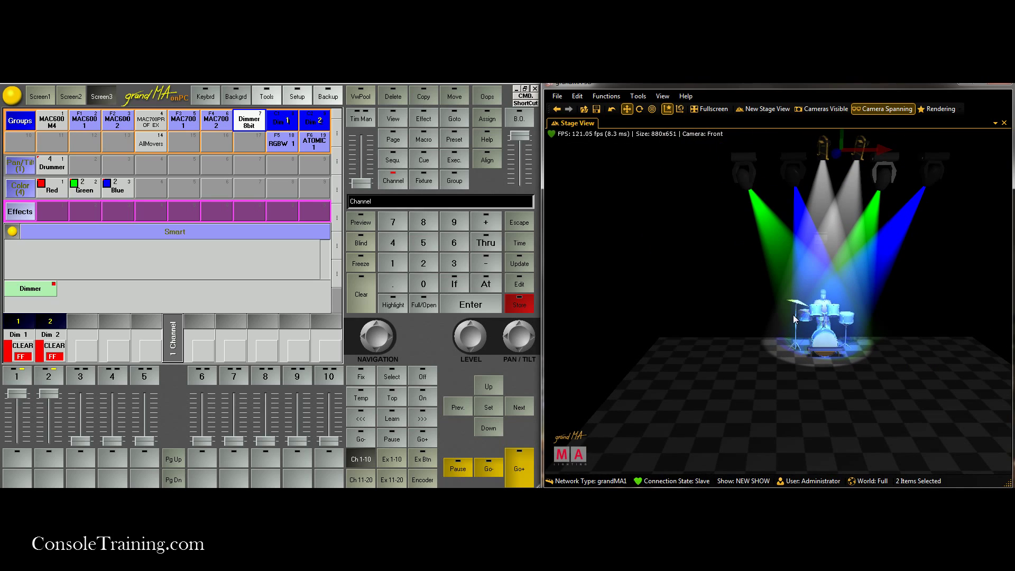
pyautogui.click(283, 145)
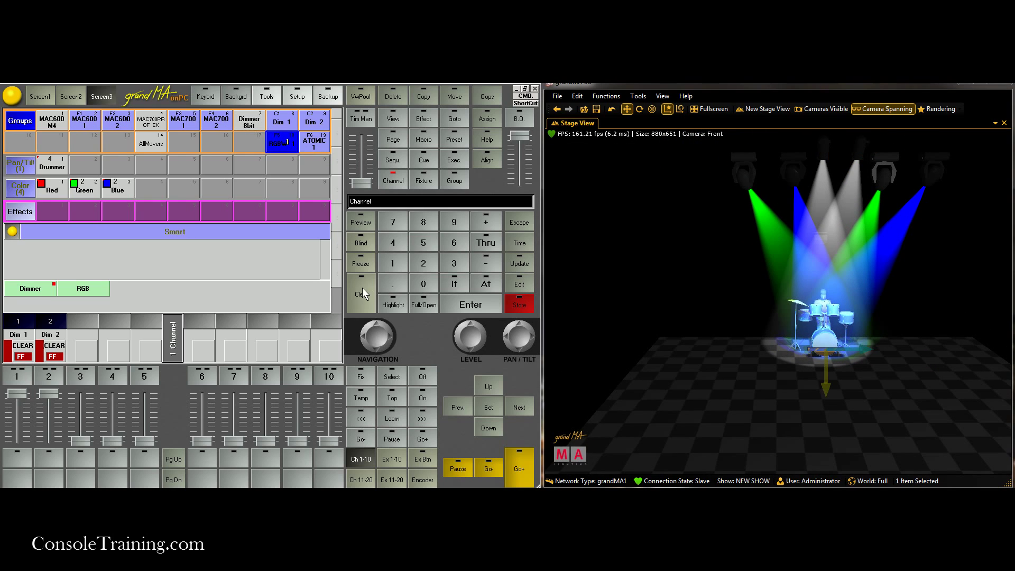
pyautogui.click(362, 294)
pyautogui.click(282, 143)
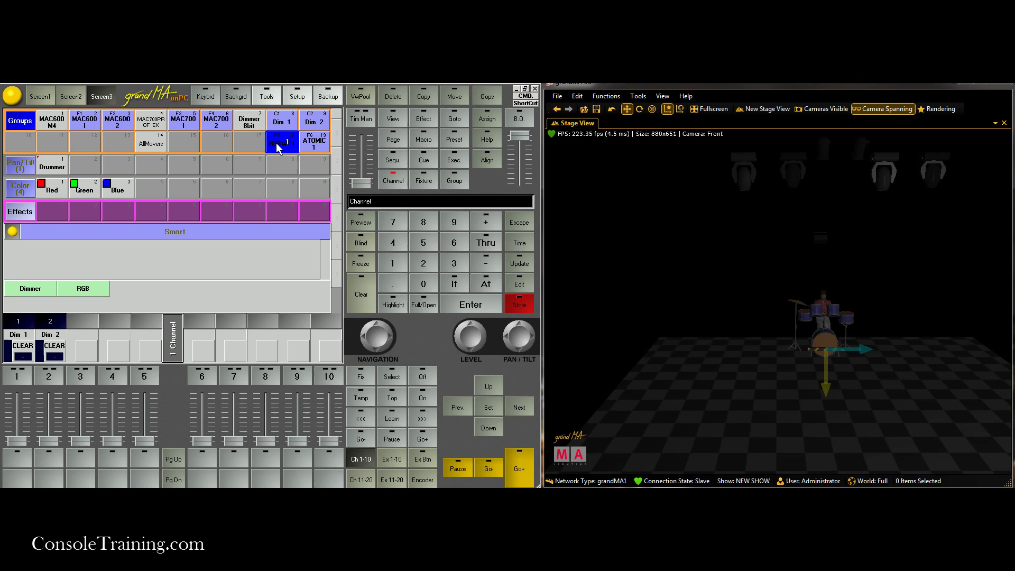
# Step: Deselect the RGBW 1 fixture from the 3D stage view and turn off Sync Selection there
pyautogui.click(34, 294)
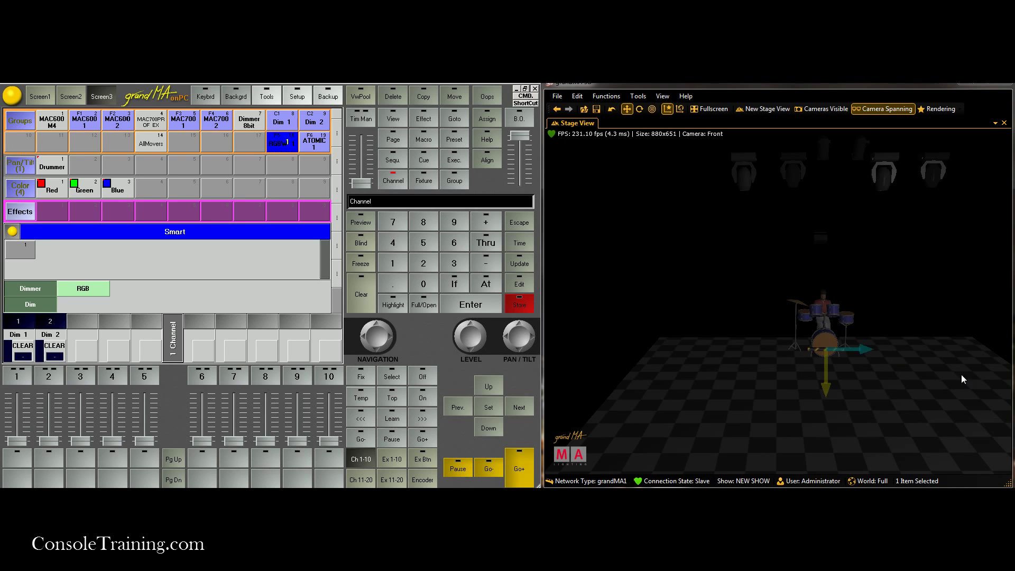
pyautogui.moveTo(932, 371); pyautogui.dragTo(896, 371)
pyautogui.scroll(4, 806, 395)
pyautogui.scroll(1, 782, 352)
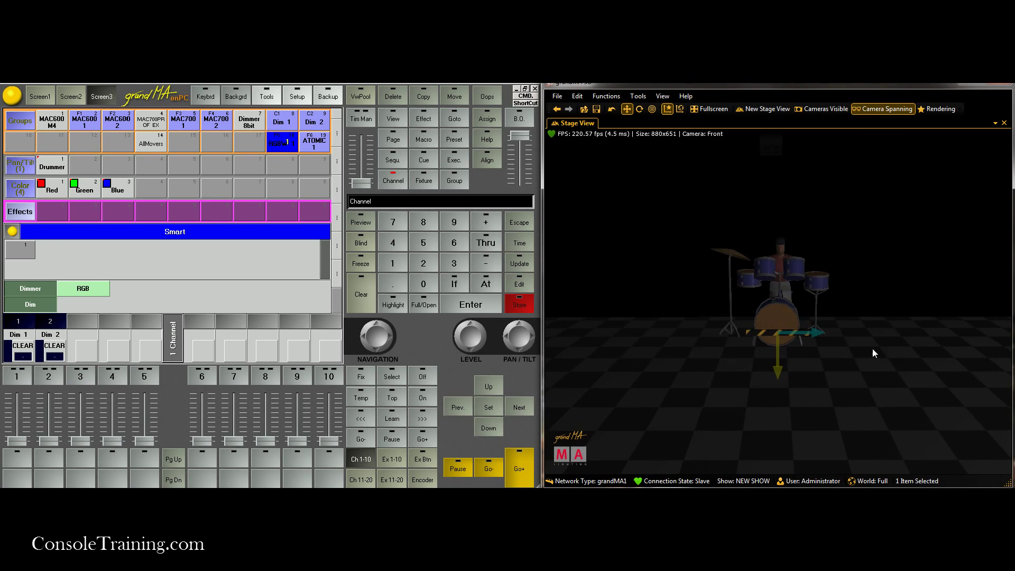
pyautogui.scroll(3, 853, 334)
pyautogui.click(633, 334)
pyautogui.click(641, 95)
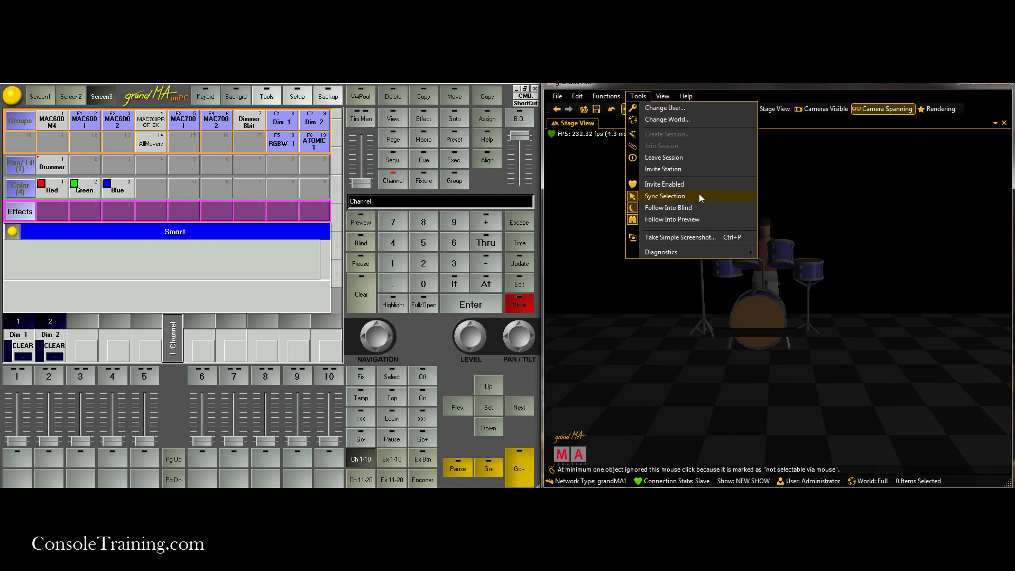
pyautogui.click(683, 195)
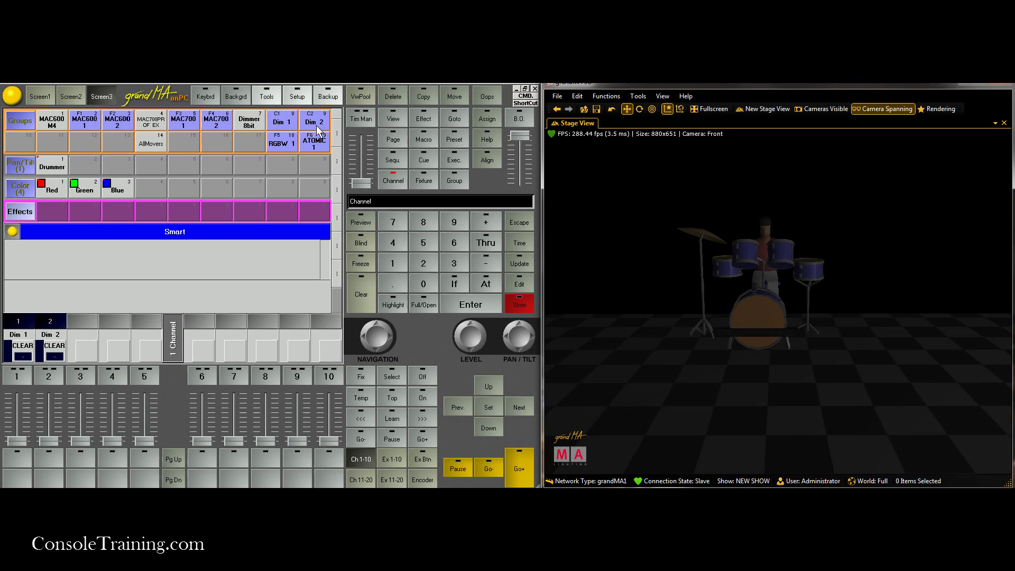
# Step: Select the RGBW 1 fixture again, raise its dimmer with the encoder, and open its RGB attributes
pyautogui.click(287, 142)
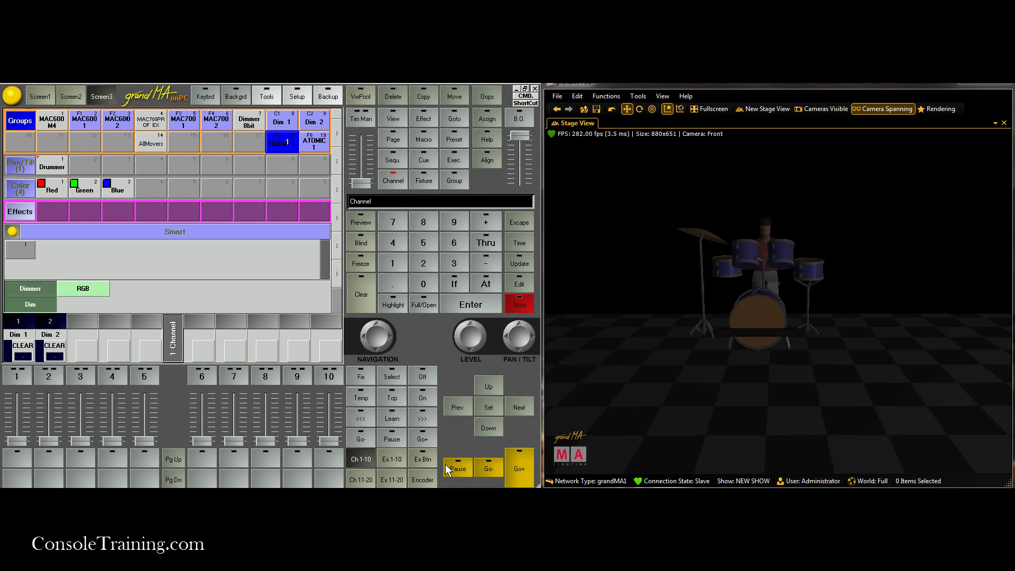
pyautogui.click(421, 477)
pyautogui.moveTo(29, 393); pyautogui.dragTo(49, 397)
pyautogui.click(87, 288)
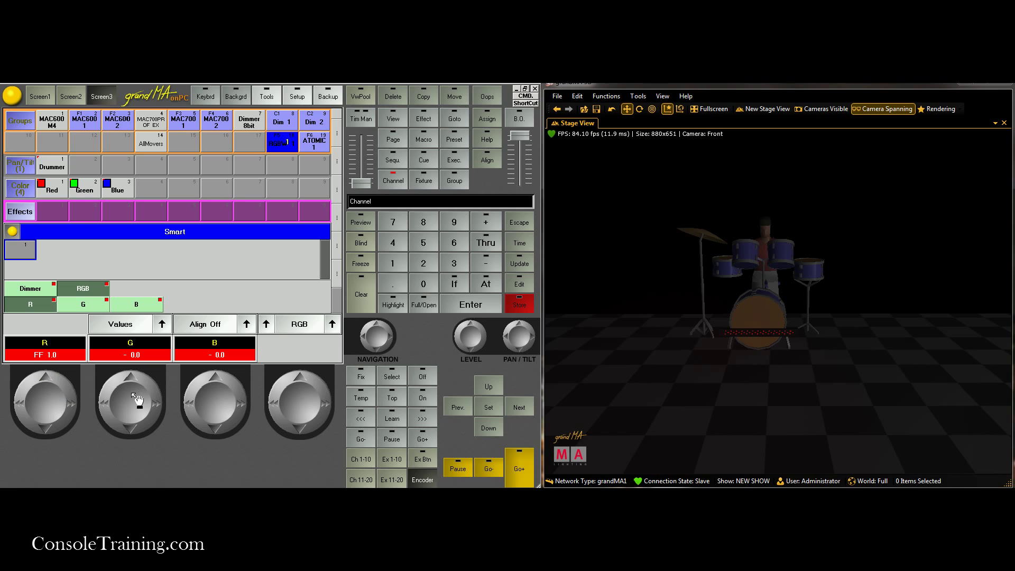
# Step: Set RGBW 1 to pure blue with B at FF and R and G at zero, and merge it into the Blue color preset
pyautogui.scroll(5, 132, 399)
pyautogui.scroll(-5, 136, 400)
pyautogui.click(520, 305)
pyautogui.click(119, 184)
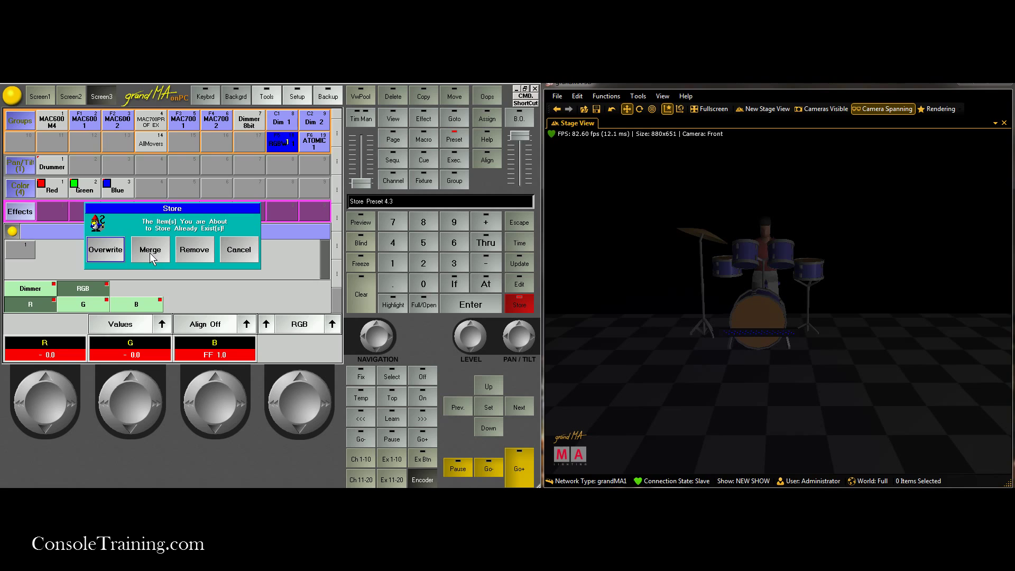
pyautogui.click(150, 252)
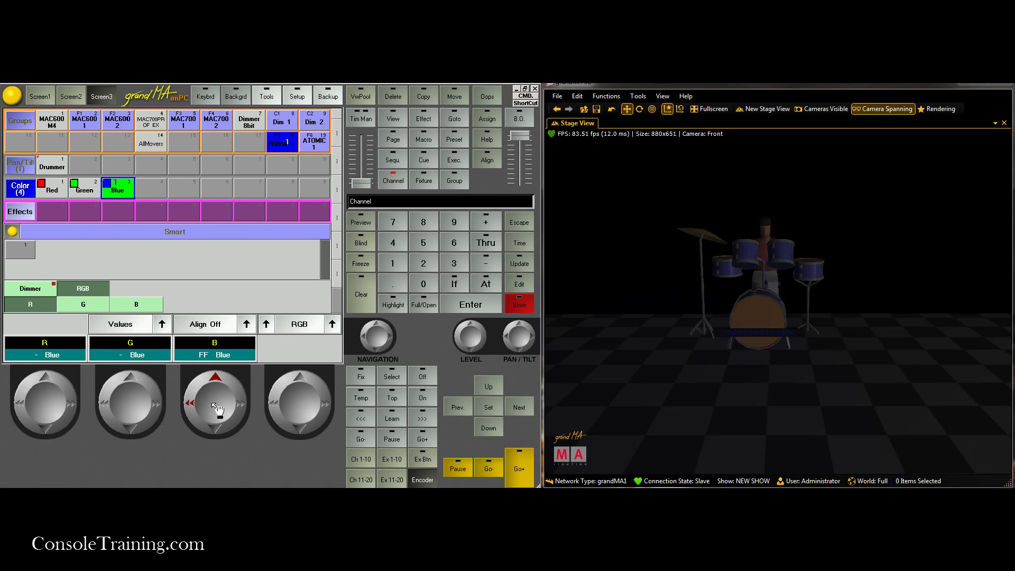
# Step: Set RGBW 1 to pure green with G at FF and R and B at zero, and merge it into the Green color preset
pyautogui.scroll(3, 125, 409)
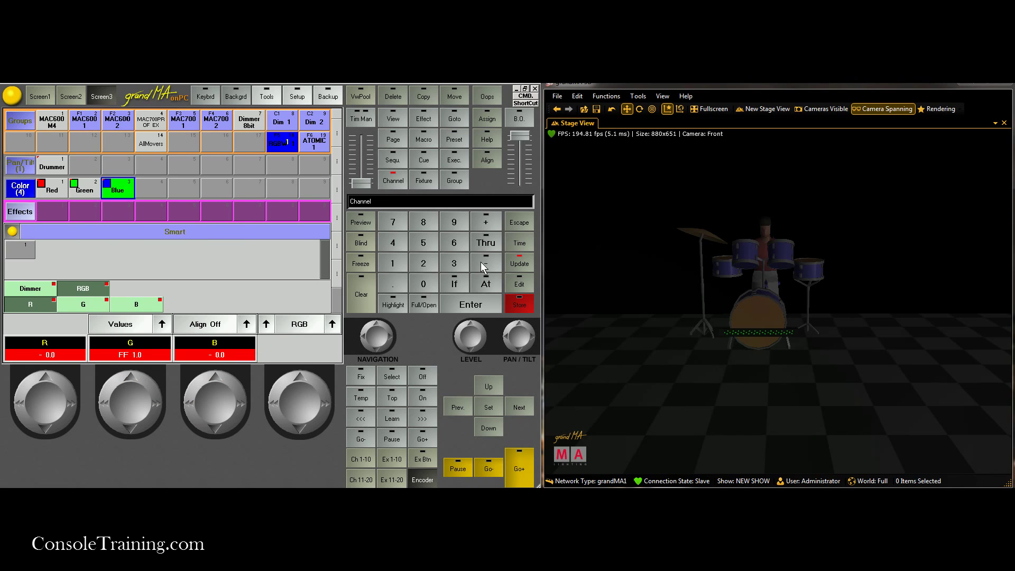
pyautogui.click(519, 304)
pyautogui.click(83, 189)
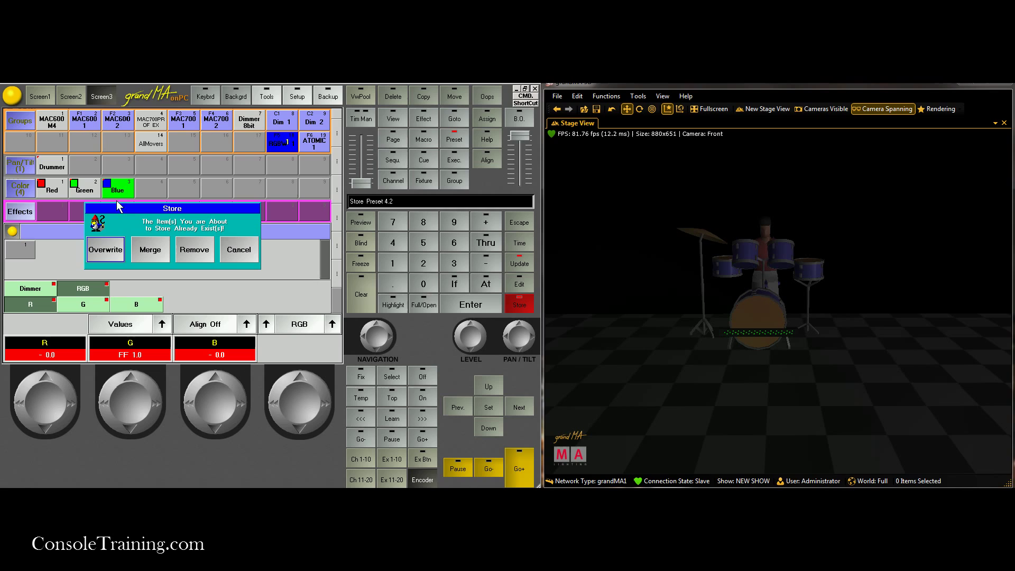
pyautogui.click(159, 246)
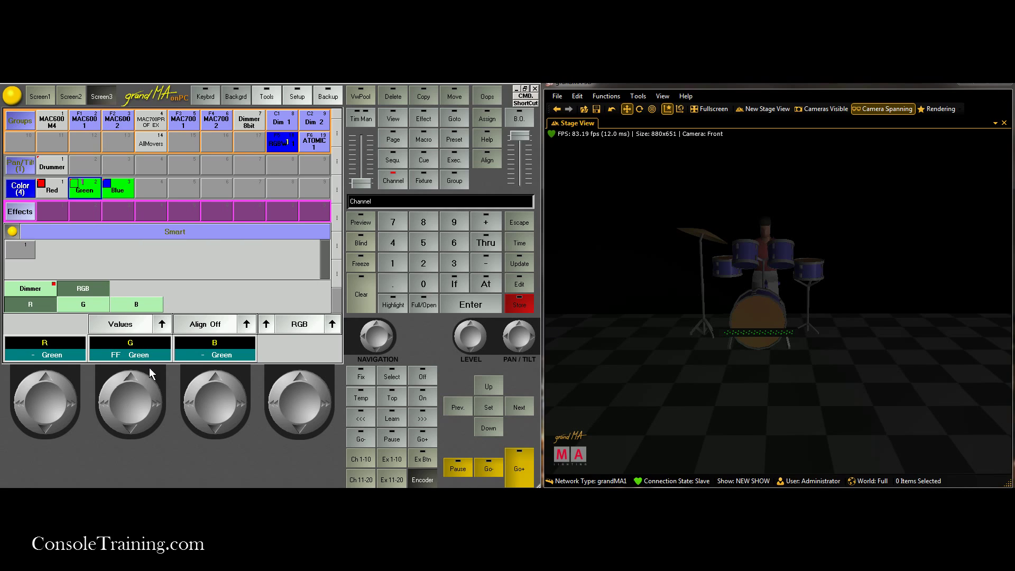
# Step: Set RGBW 1 to pure red with R at FF and G and B at zero, and merge it into the Red color preset
pyautogui.scroll(-5, 127, 398)
pyautogui.click(33, 401)
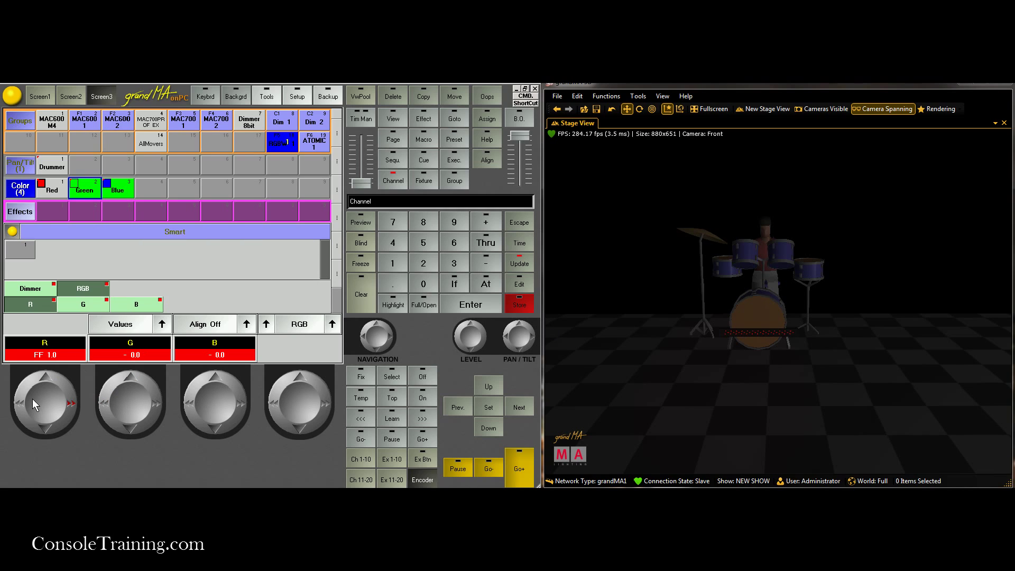
pyautogui.click(519, 304)
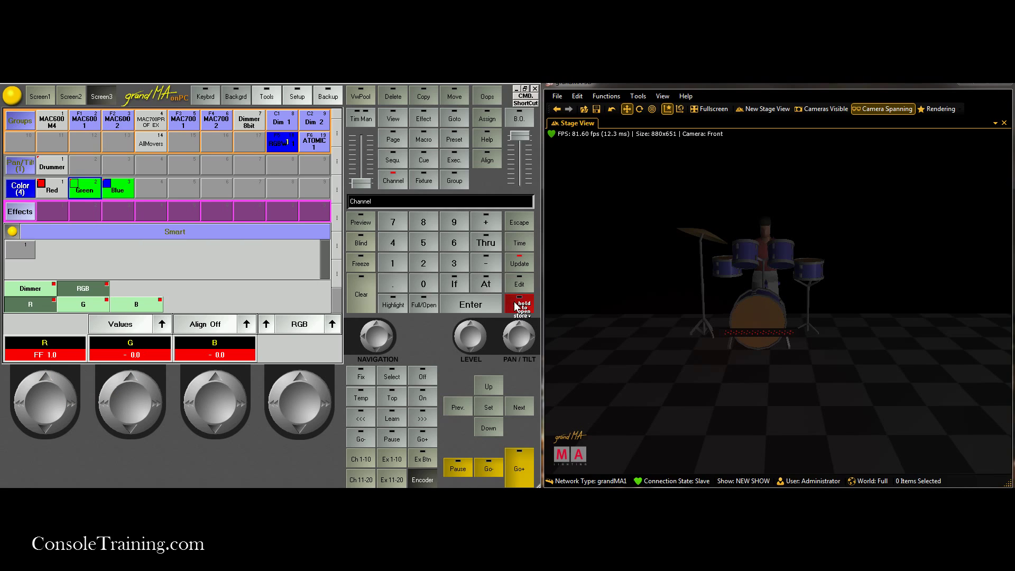
pyautogui.click(52, 189)
pyautogui.click(164, 255)
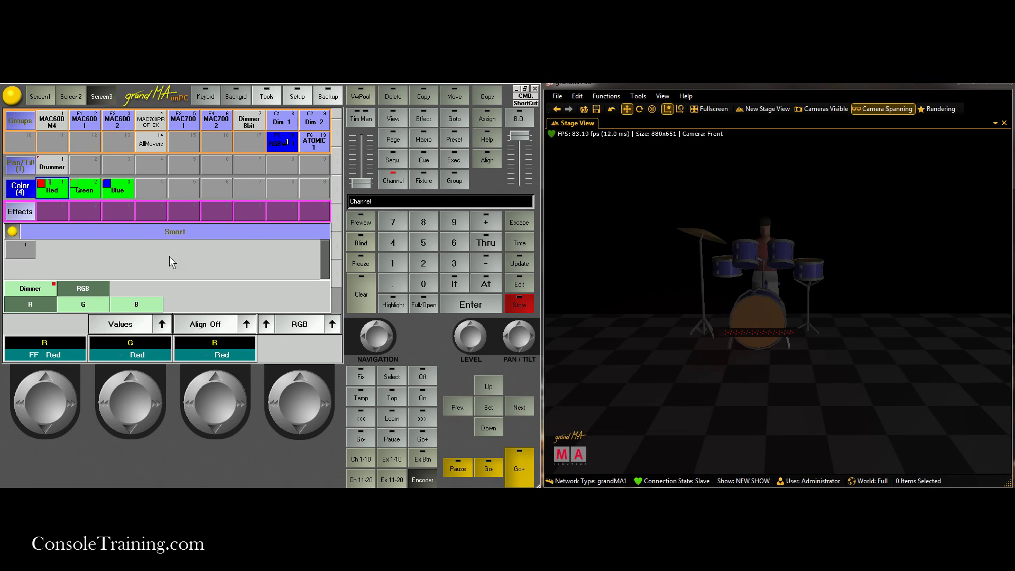
# Step: Mix white on RGBW 1 by raising G and B to FF alongside R, and look at the fixture in the stage view
pyautogui.click(120, 386)
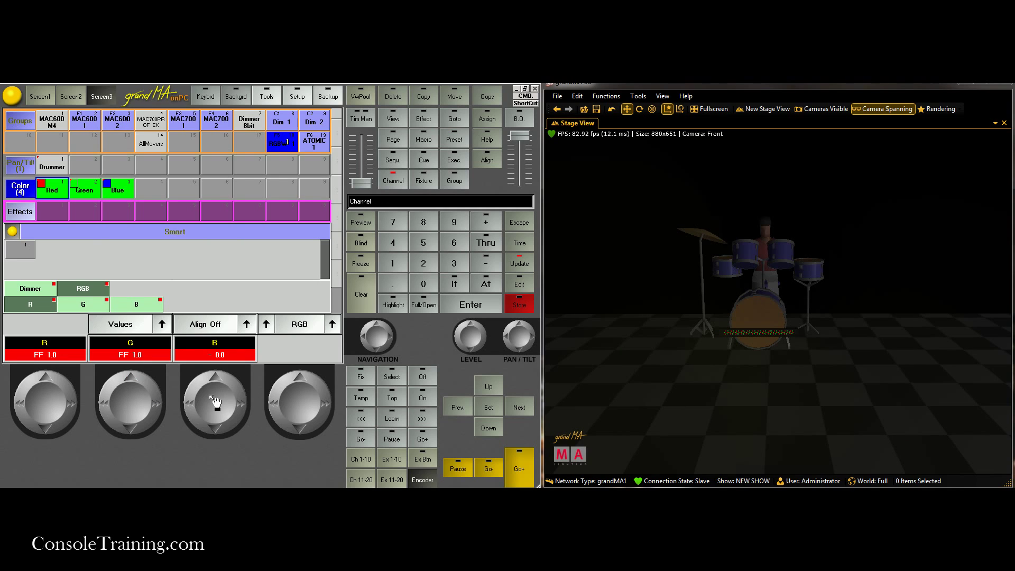
pyautogui.click(793, 312)
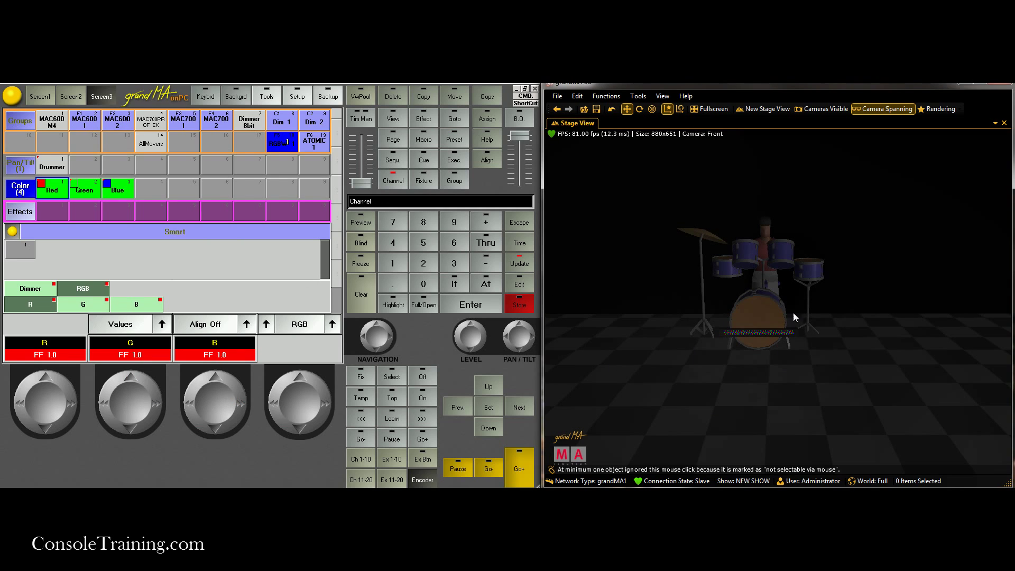
pyautogui.moveTo(793, 313); pyautogui.dragTo(819, 371)
pyautogui.scroll(-5, 731, 339)
pyautogui.moveTo(750, 376); pyautogui.dragTo(724, 350)
pyautogui.moveTo(800, 316)
pyautogui.mouseDown()
pyautogui.moveTo(728, 329)
pyautogui.moveTo(787, 343)
pyautogui.moveTo(800, 328)
pyautogui.moveTo(782, 338)
pyautogui.moveTo(869, 319)
pyautogui.moveTo(796, 327)
pyautogui.mouseUp()
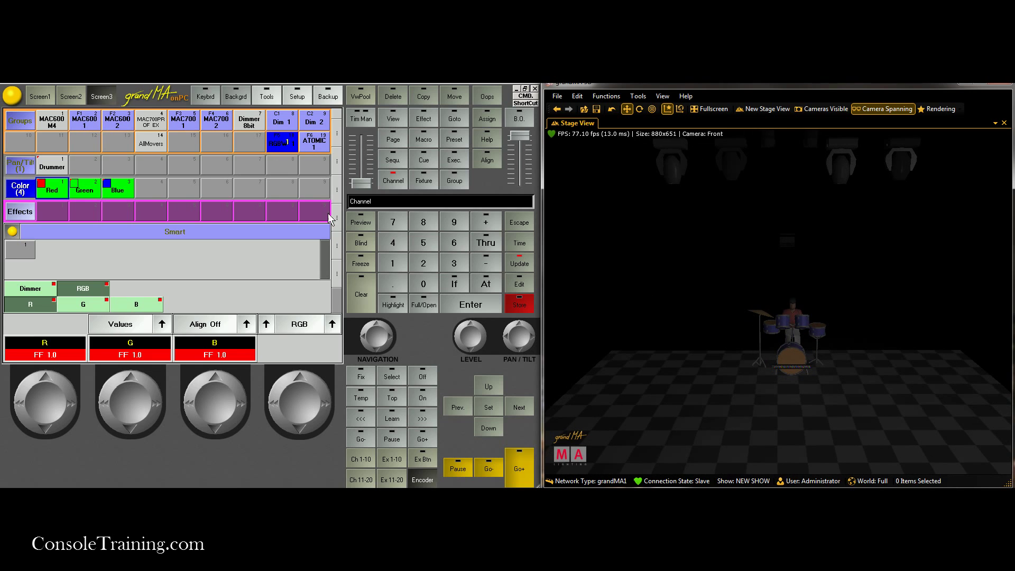
# Step: Darken the stage rendering by setting both the Point Light Color and the Ambient Color brightness to 0%
pyautogui.click(938, 109)
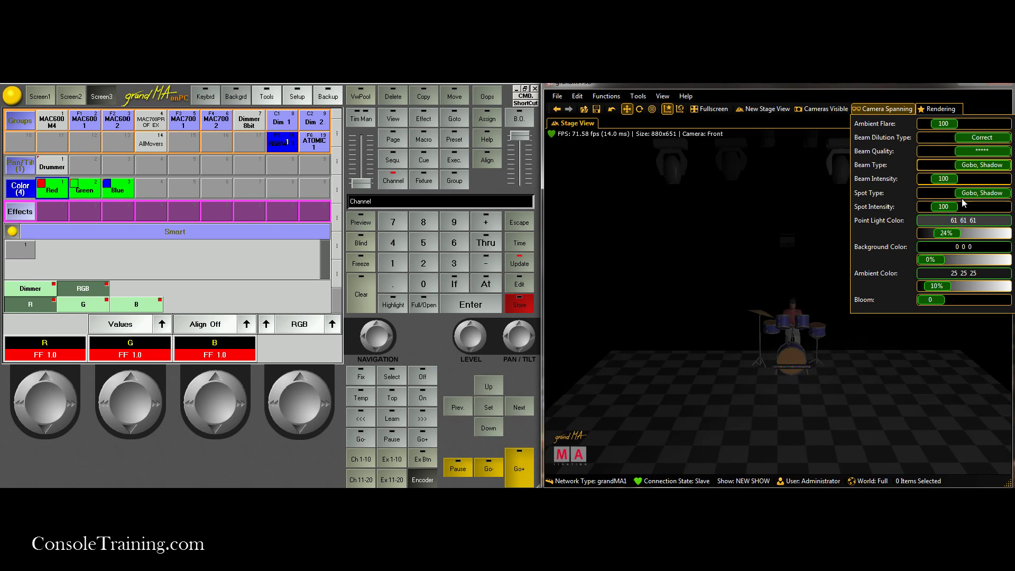
pyautogui.moveTo(956, 232); pyautogui.dragTo(825, 233)
pyautogui.click(611, 229)
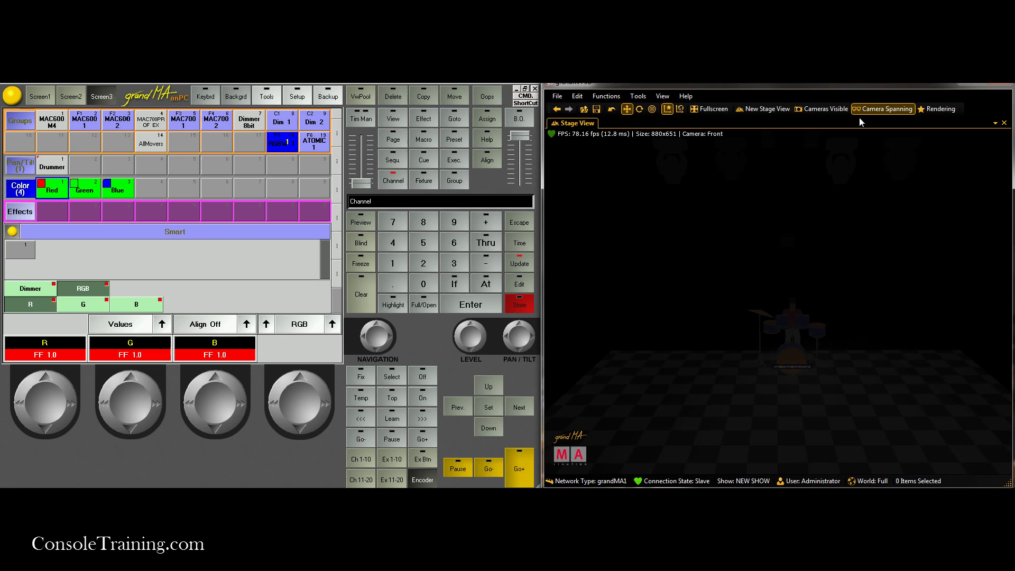
pyautogui.click(941, 109)
pyautogui.moveTo(938, 287); pyautogui.dragTo(852, 281)
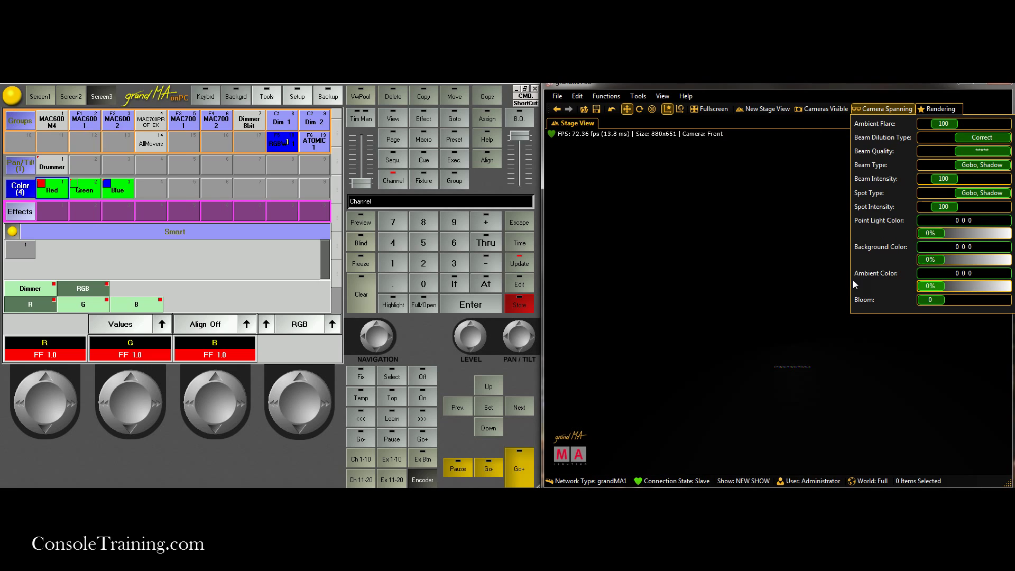
pyautogui.click(727, 238)
# Step: Clear the programmer, select the ATOMIC 1 fixture, and set its dimmer to Open
pyautogui.click(367, 281)
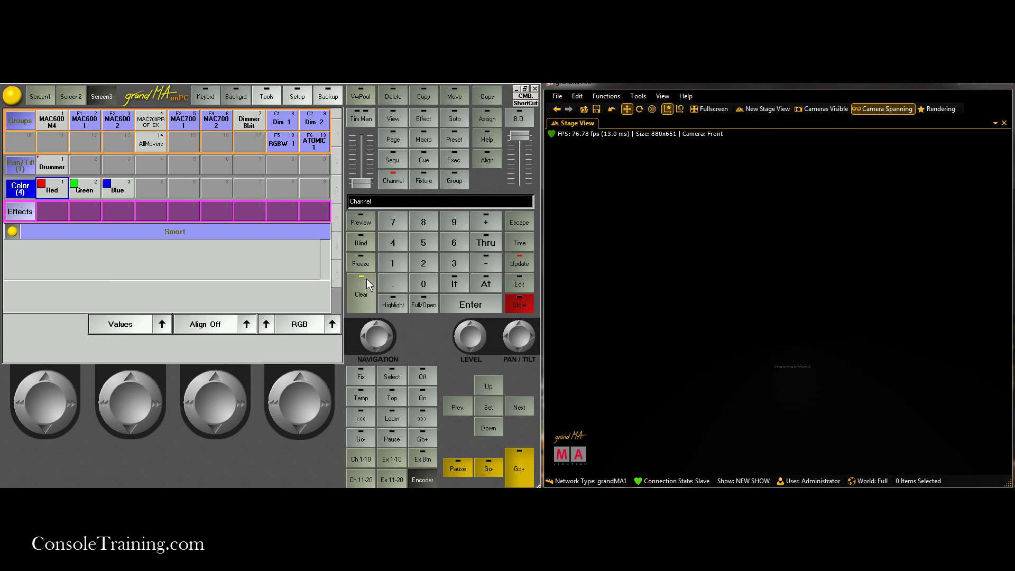
pyautogui.click(314, 150)
pyautogui.click(31, 290)
pyautogui.click(47, 380)
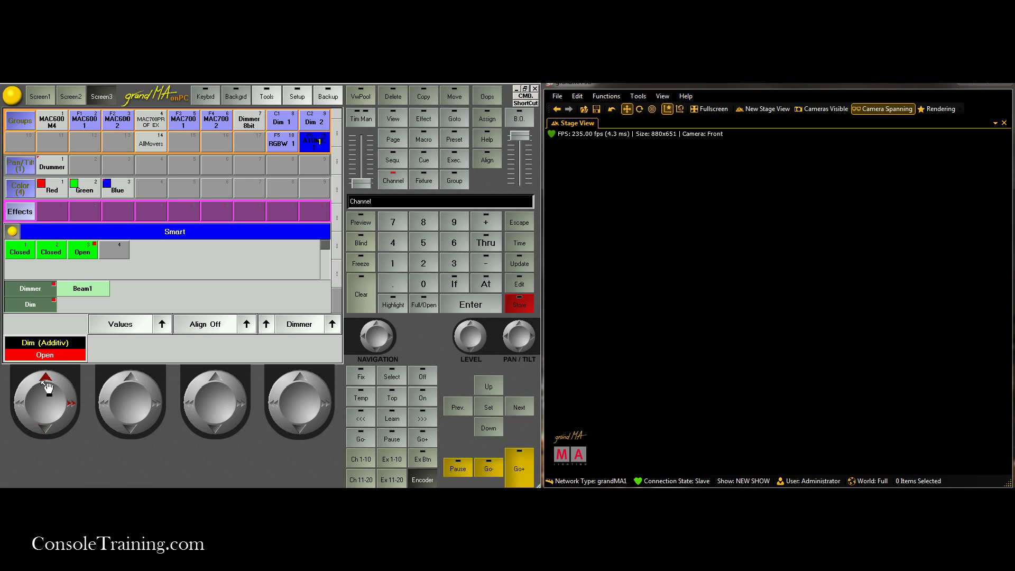
# Step: Set the Beam1 strobe of ATOMIC 1 to FF 25.0Hz and view the flashing over the drum kit in the stage view
pyautogui.click(78, 288)
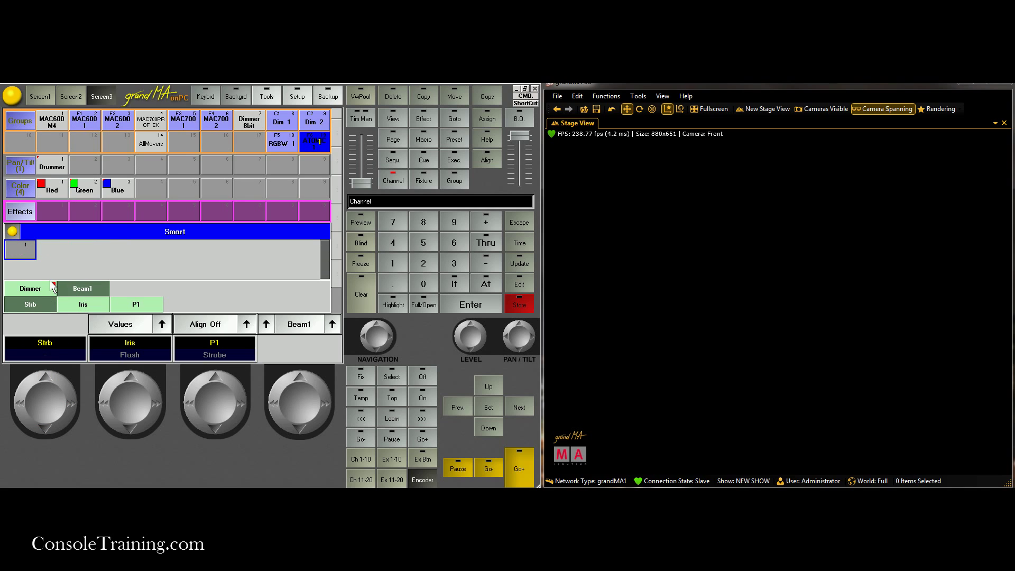
pyautogui.click(77, 405)
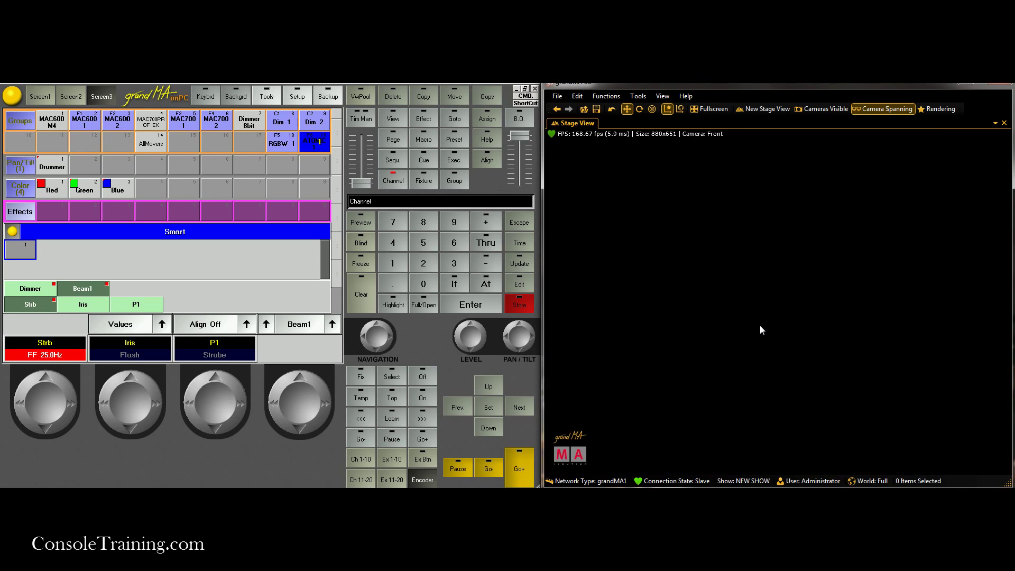
pyautogui.scroll(3, 867, 326)
pyautogui.moveTo(797, 343); pyautogui.dragTo(775, 355)
pyautogui.scroll(-1, 772, 385)
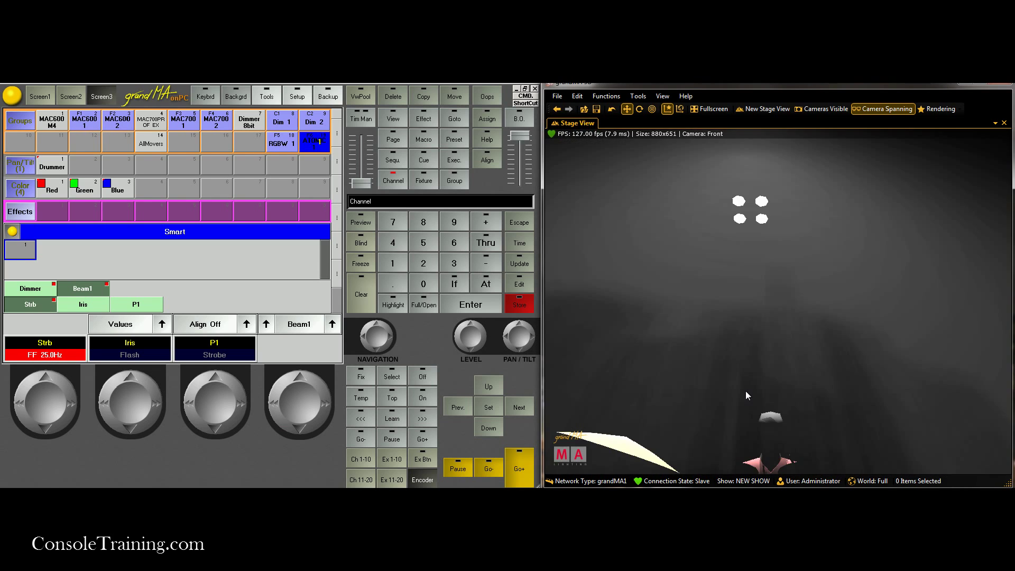
pyautogui.moveTo(798, 419); pyautogui.dragTo(778, 219)
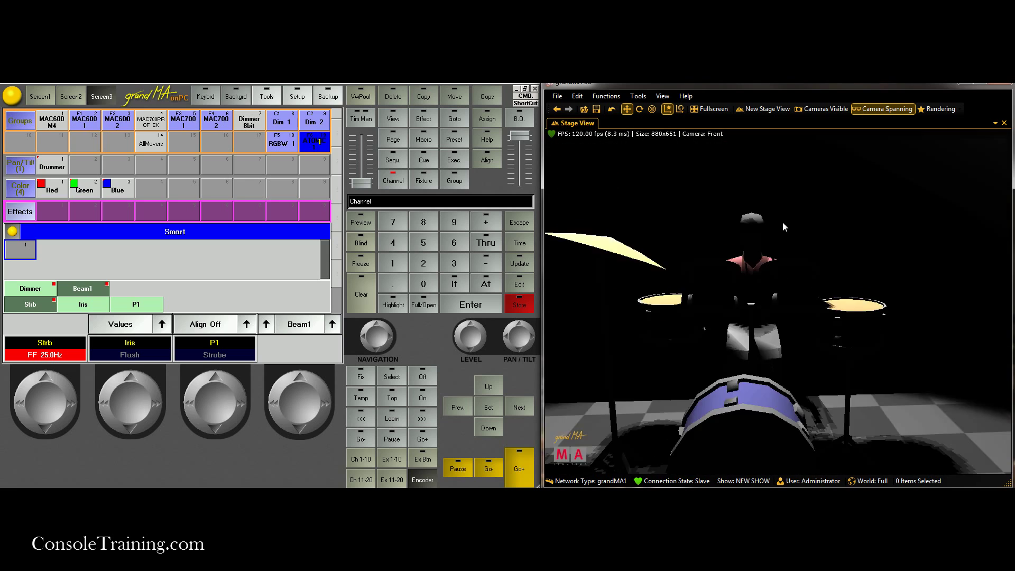
pyautogui.scroll(-5, 782, 224)
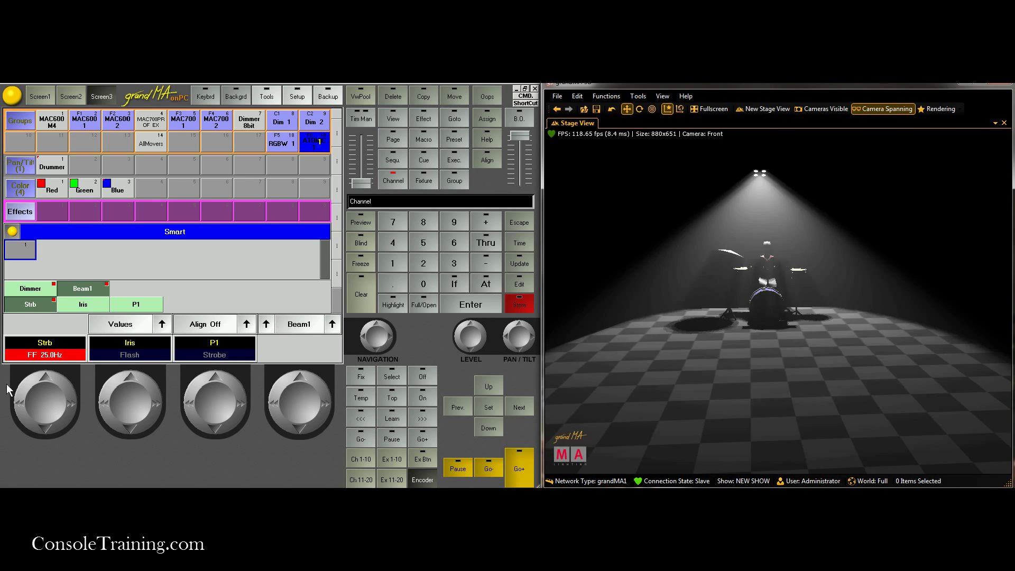
# Step: Set the Iris attribute of ATOMIC 1 to Cont. and P1 to FF Spikes, and show the Iris options
pyautogui.scroll(4, 132, 407)
pyautogui.scroll(4, 213, 390)
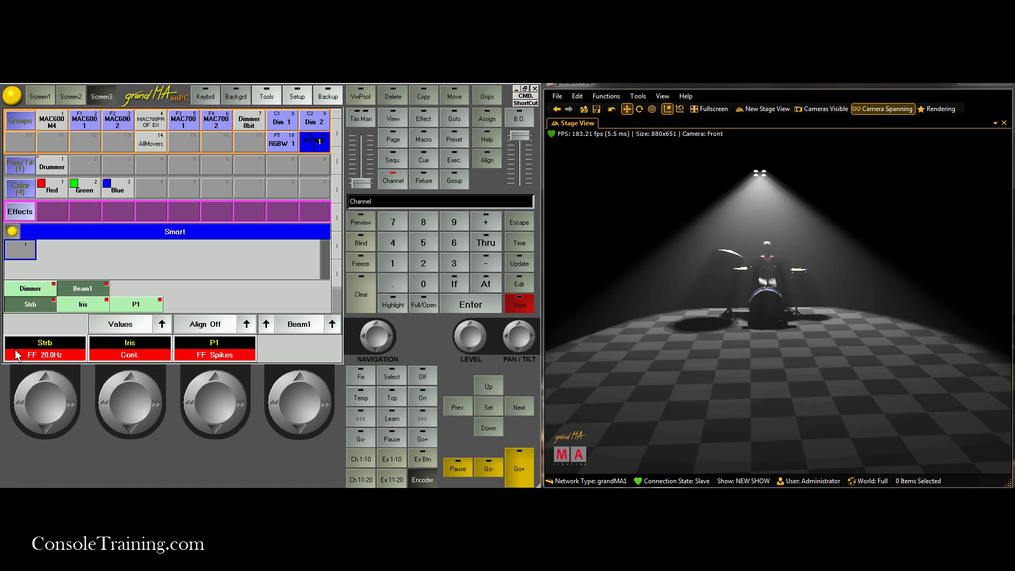
pyautogui.click(90, 304)
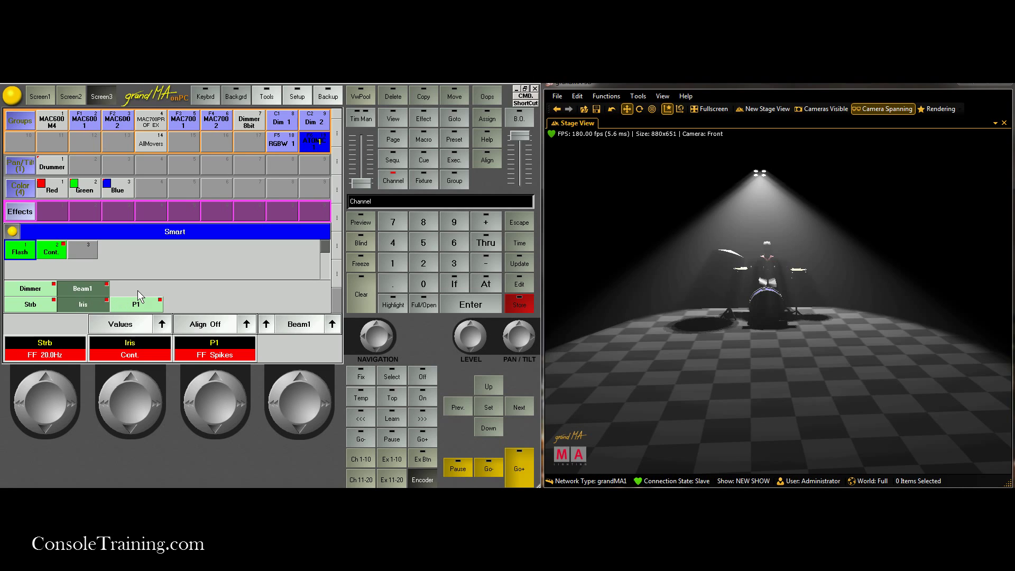
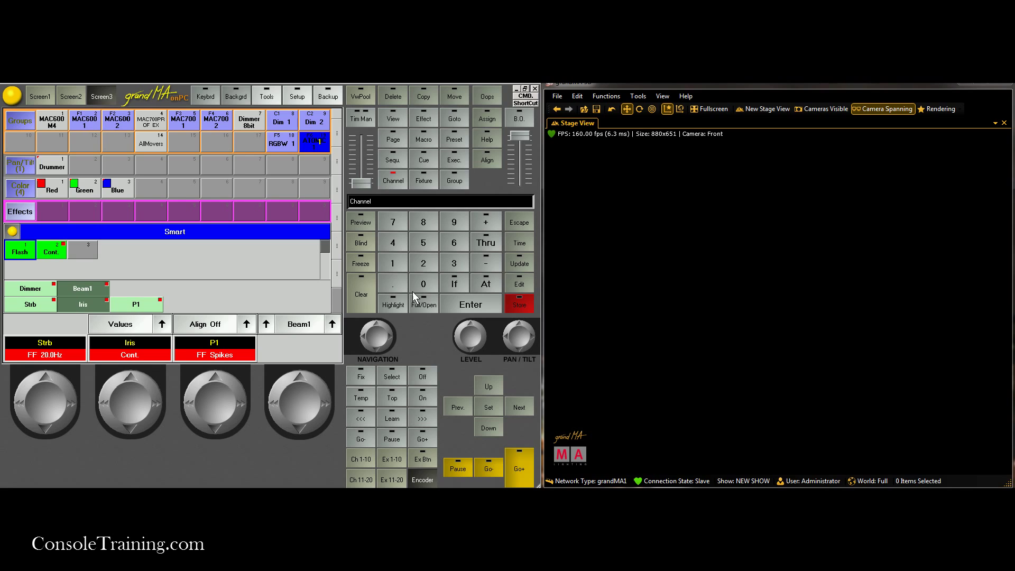
# Step: Clear the programmer and raise the brightness of the stage rendering so the rig, drum kit and floor can be seen
pyautogui.click(357, 295)
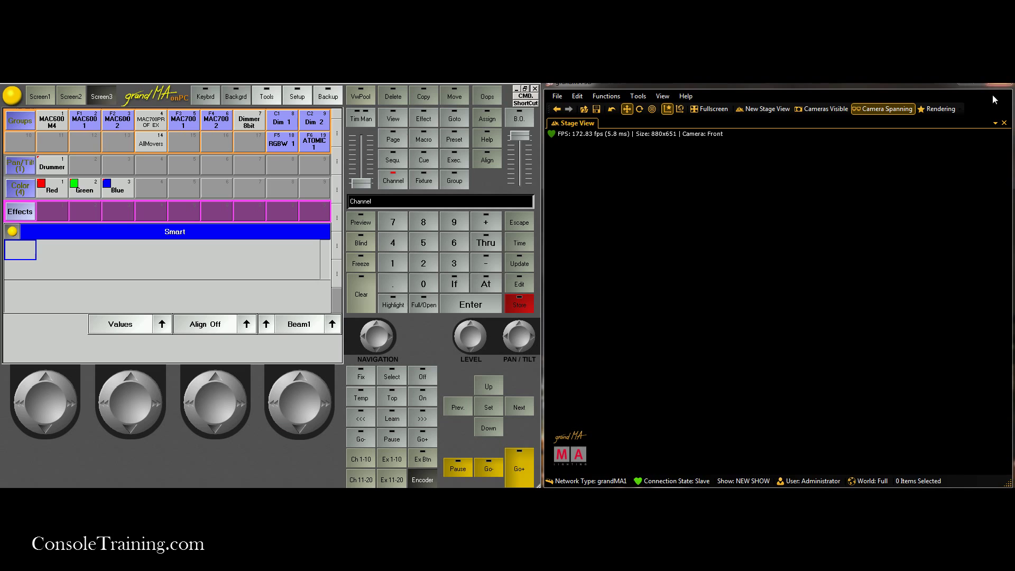
pyautogui.click(937, 112)
pyautogui.moveTo(930, 233); pyautogui.dragTo(998, 233)
pyautogui.moveTo(756, 288); pyautogui.dragTo(817, 343)
pyautogui.scroll(-4, 796, 354)
# Step: Show executors 1-10, then set the MAC600 and MAC700 groups to full with the Drummer position and Red color presets
pyautogui.click(392, 459)
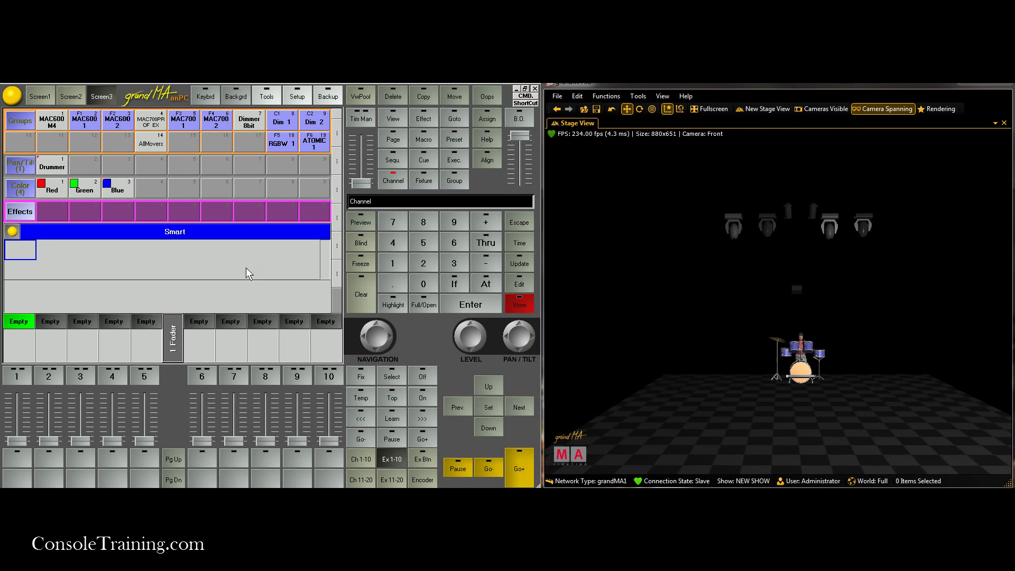
pyautogui.click(50, 120)
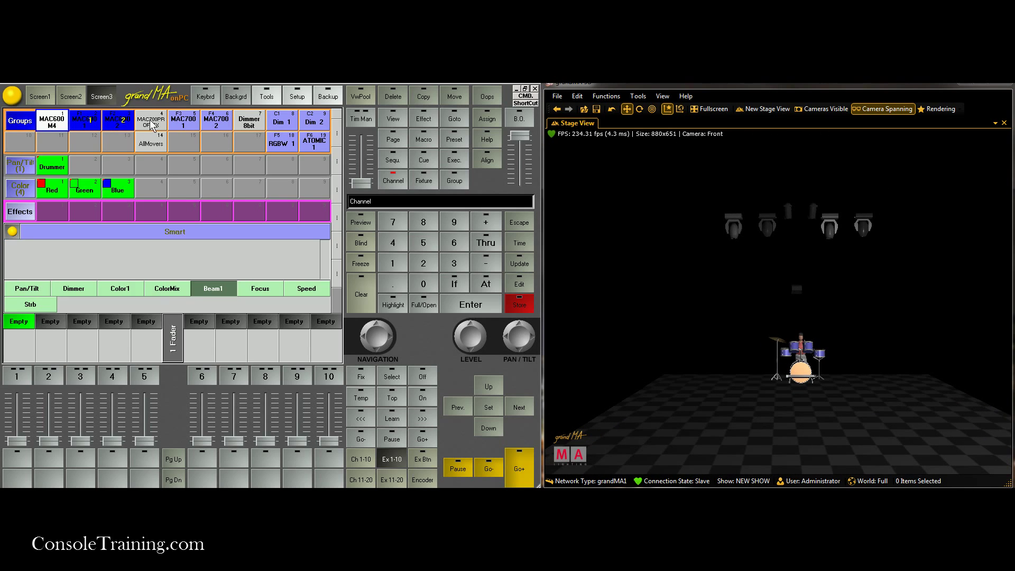
pyautogui.click(150, 121)
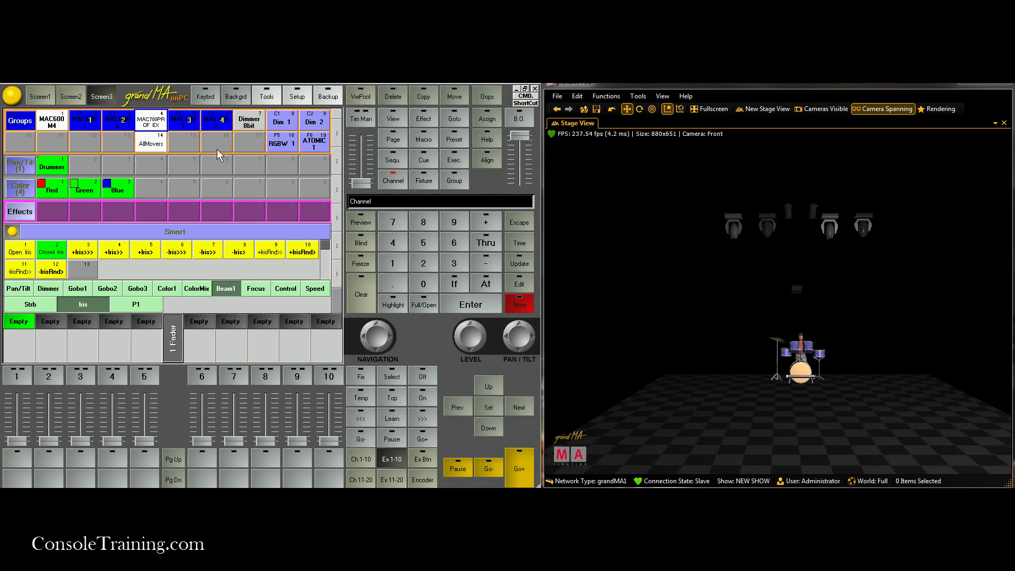
pyautogui.doubleClick(486, 281)
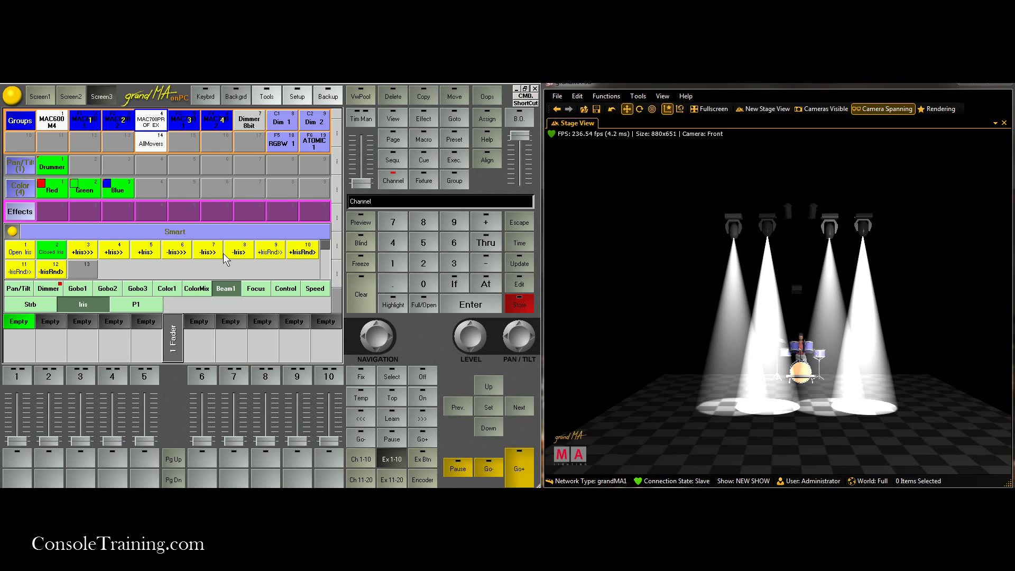
pyautogui.click(66, 167)
pyautogui.click(59, 191)
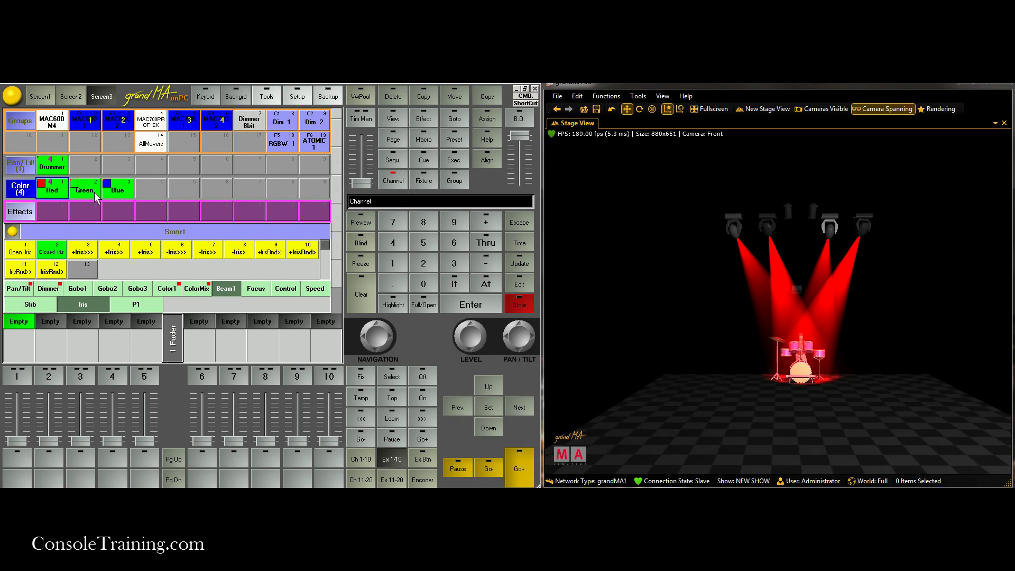
# Step: Select Dim 1 and Dim 2 and set their dimmers to 50%
pyautogui.click(274, 129)
pyautogui.click(315, 122)
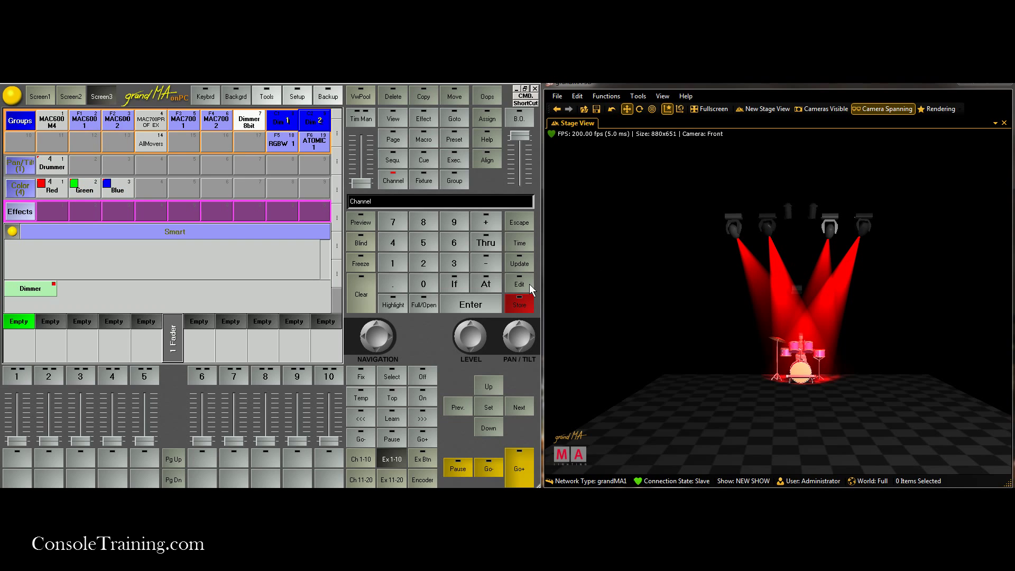
pyautogui.click(485, 286)
pyautogui.click(425, 246)
pyautogui.click(426, 286)
pyautogui.click(473, 309)
# Step: Lower the stage rendering brightness to its minimum and view only the light beams over the drum kit
pyautogui.click(929, 110)
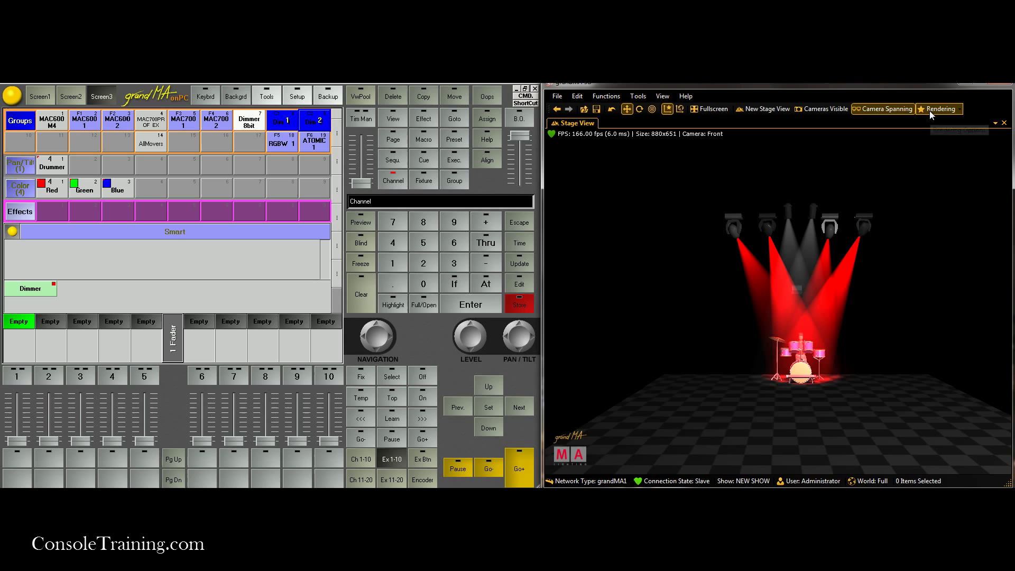
pyautogui.moveTo(998, 233); pyautogui.dragTo(573, 236)
pyautogui.click(572, 235)
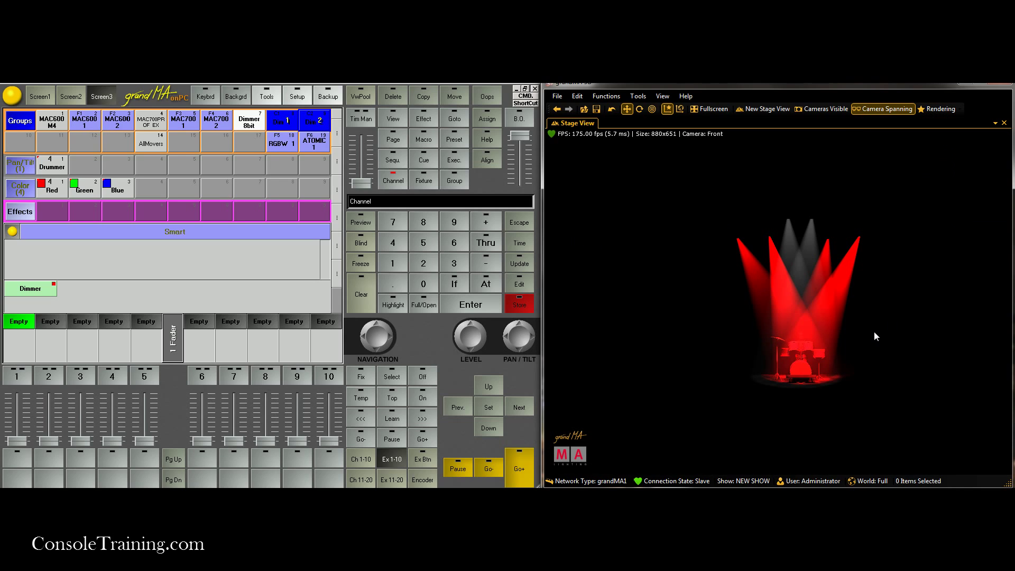
pyautogui.scroll(4, 866, 334)
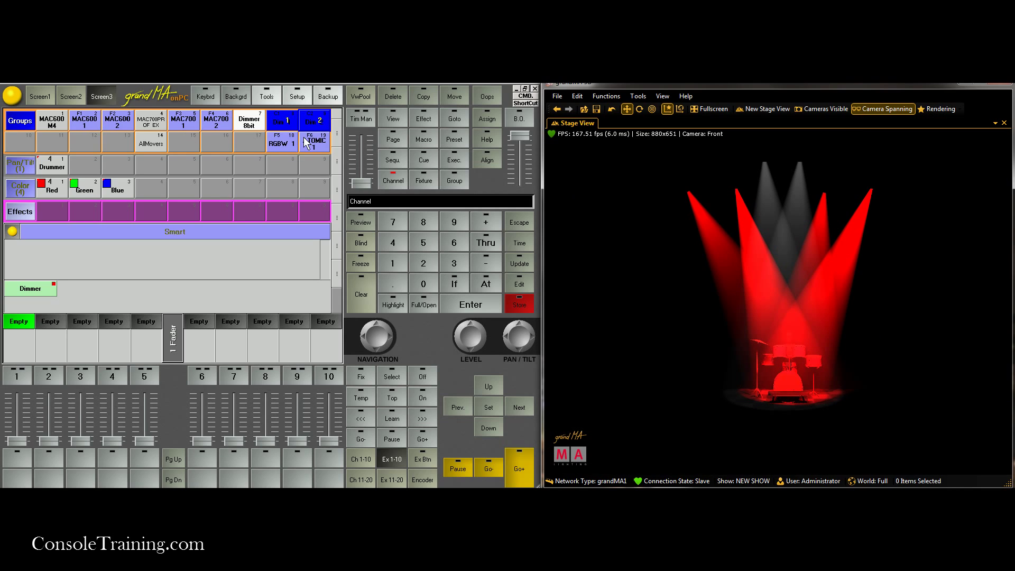
# Step: Select RGBW 1, apply the Green color preset, and set it to full
pyautogui.click(285, 143)
pyautogui.click(86, 188)
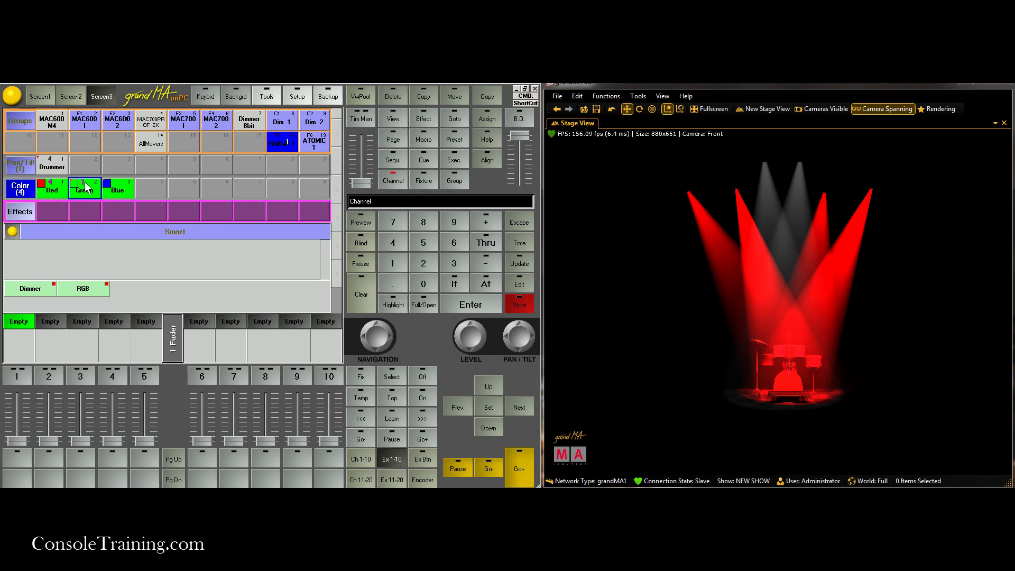
pyautogui.click(425, 311)
# Step: Examine the stage from close up and from other angles to look for the RGBW fixture's light around the drum kit
pyautogui.click(875, 392)
pyautogui.scroll(6, 817, 414)
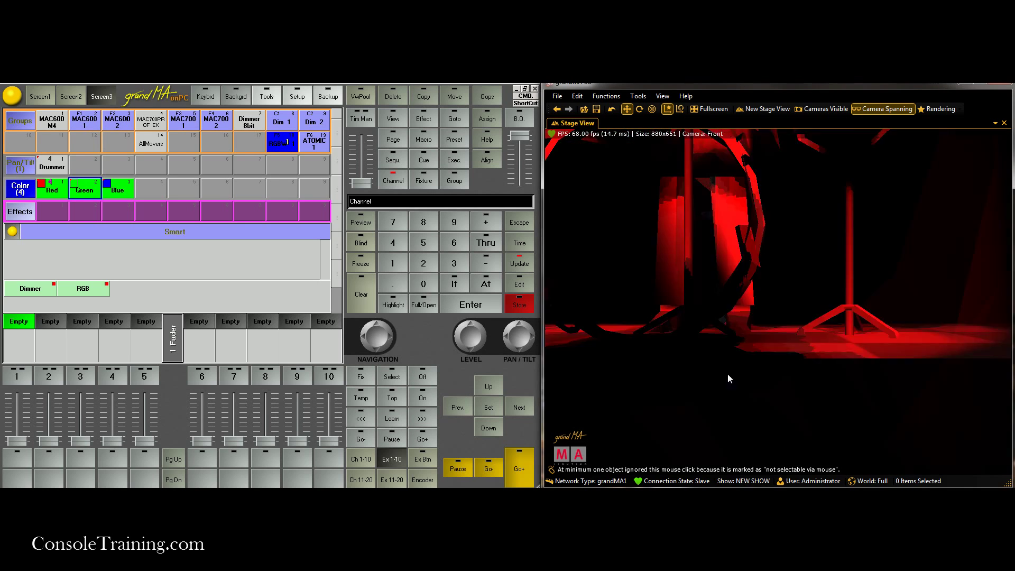
pyautogui.scroll(-8, 655, 351)
pyautogui.moveTo(637, 351); pyautogui.dragTo(848, 377)
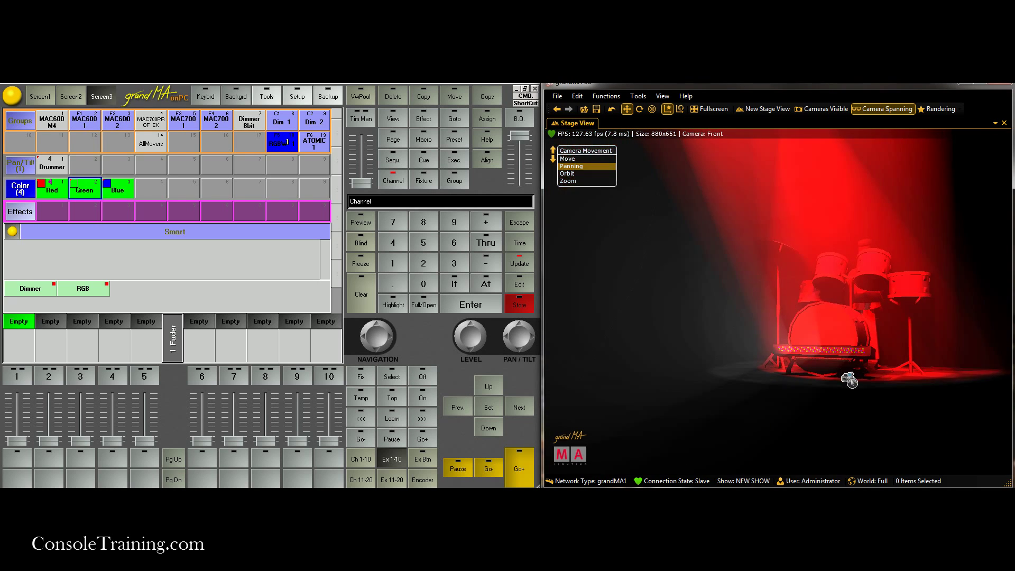
pyautogui.scroll(-8, 841, 380)
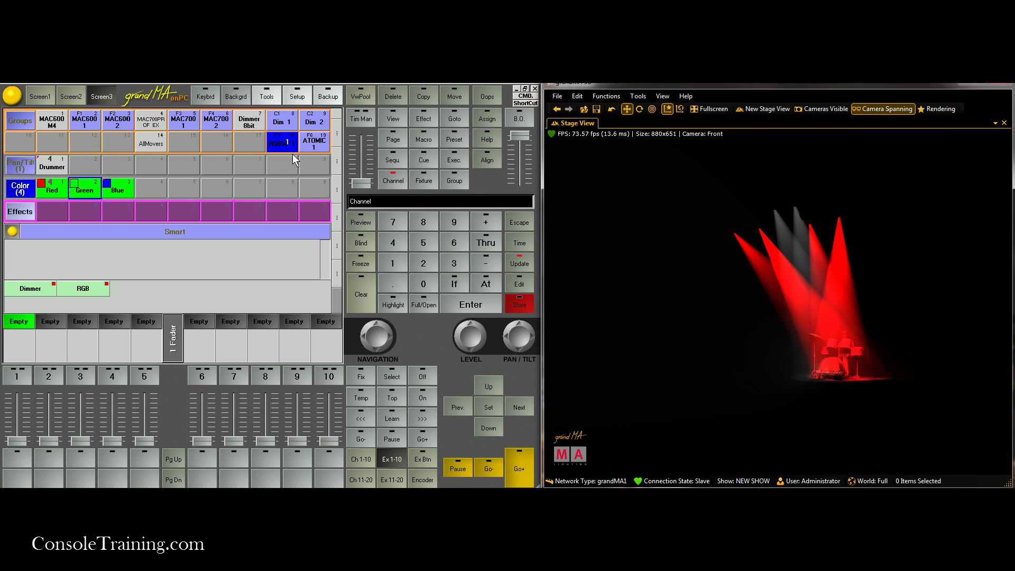
pyautogui.moveTo(736, 305); pyautogui.dragTo(883, 264)
pyautogui.scroll(-1, 895, 330)
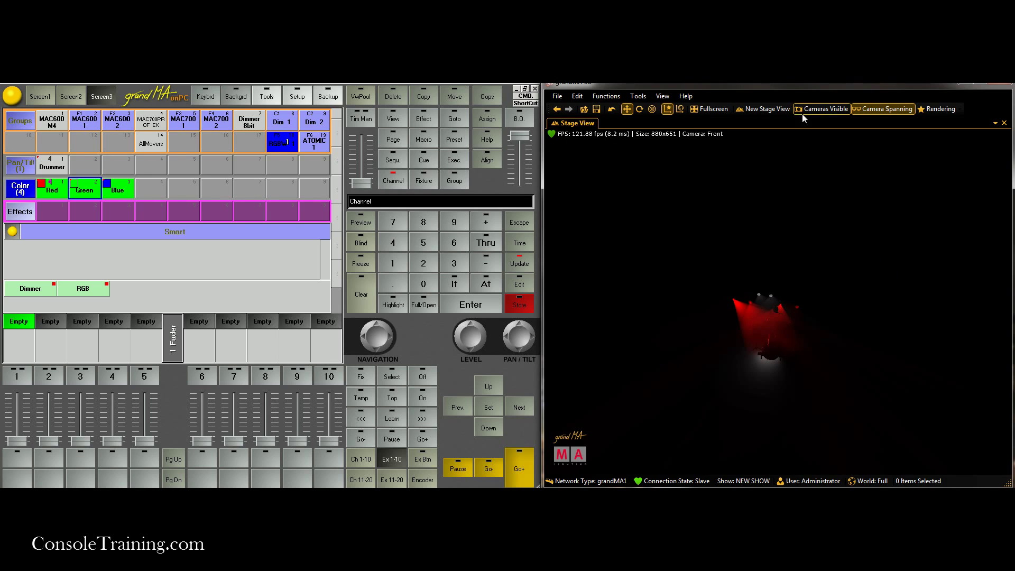
# Step: Raise the stage rendering brightness again and frame the rig, drum kit and floor from the front
pyautogui.click(926, 109)
pyautogui.moveTo(950, 235); pyautogui.dragTo(1004, 228)
pyautogui.click(804, 335)
pyautogui.moveTo(802, 333); pyautogui.dragTo(898, 141)
pyautogui.scroll(-1, 797, 317)
pyautogui.scroll(1, 803, 234)
pyautogui.scroll(-2, 802, 234)
pyautogui.scroll(3, 901, 258)
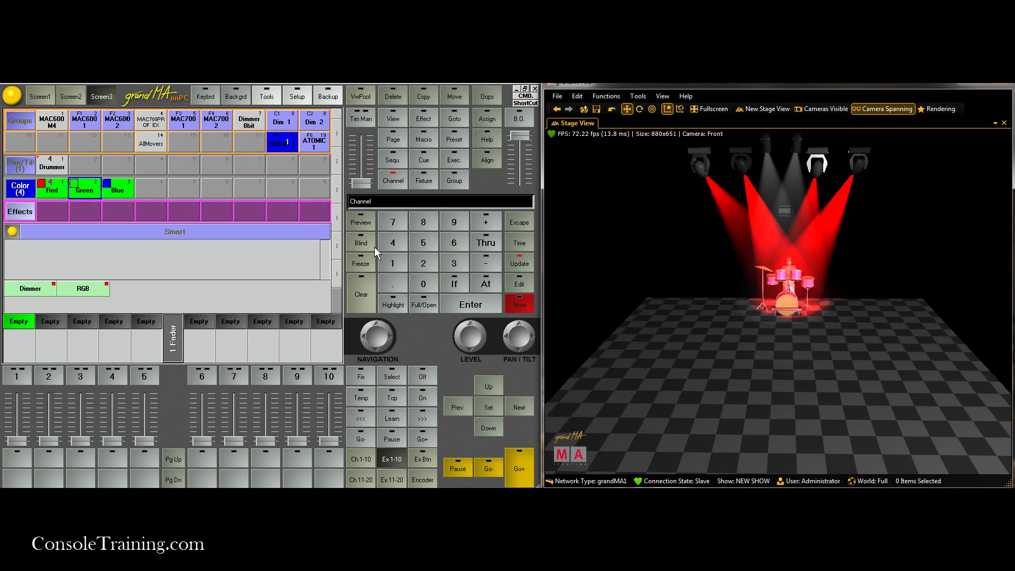
# Step: Store the programmed look as the first cue on executor 1 with the default store options
pyautogui.click(524, 303)
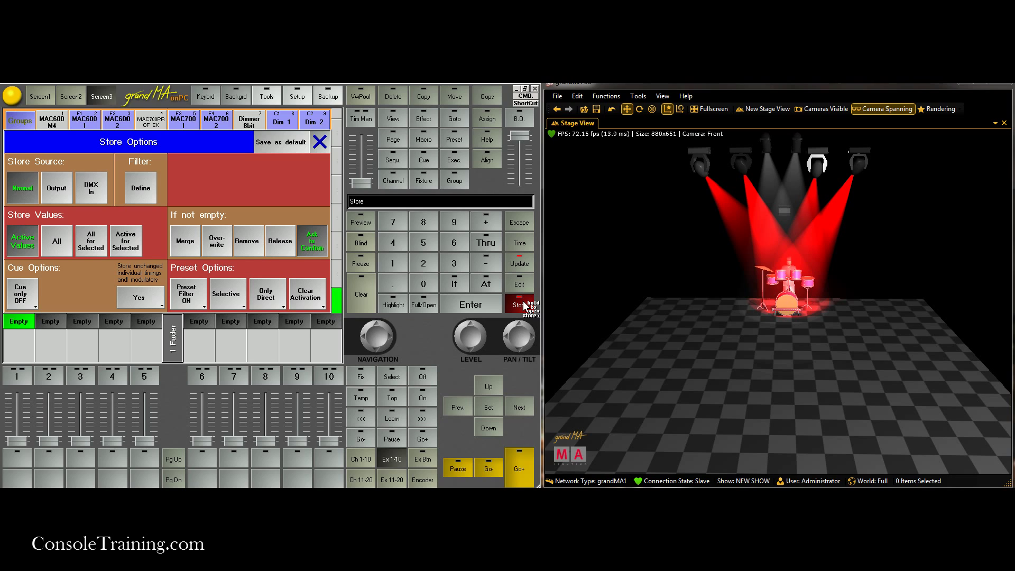
pyautogui.click(319, 142)
pyautogui.click(12, 459)
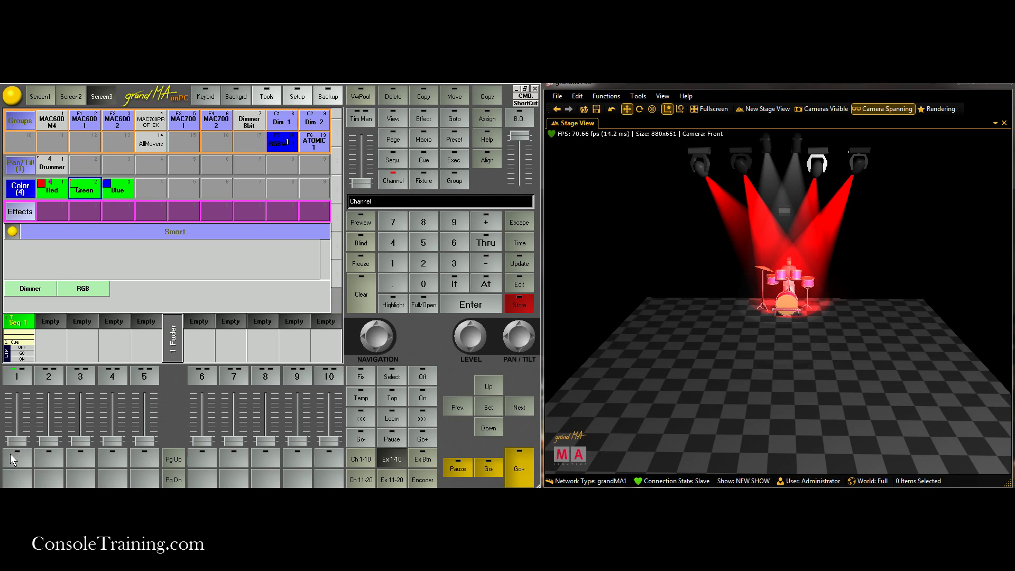
# Step: Select the MAC600 group, turn its pan to about -137.5° with the encoders, and apply the Green color preset
pyautogui.click(62, 125)
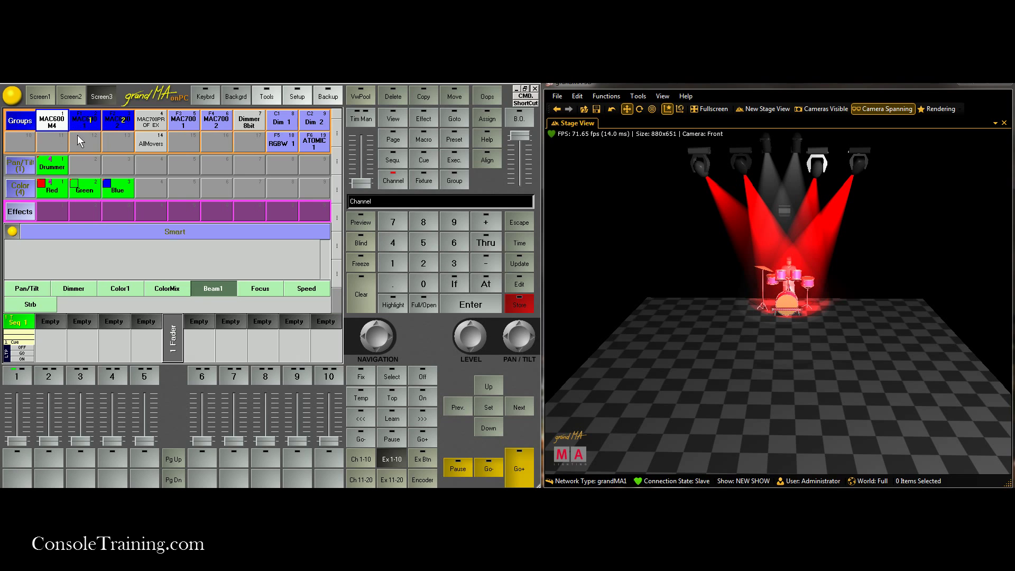
pyautogui.click(421, 475)
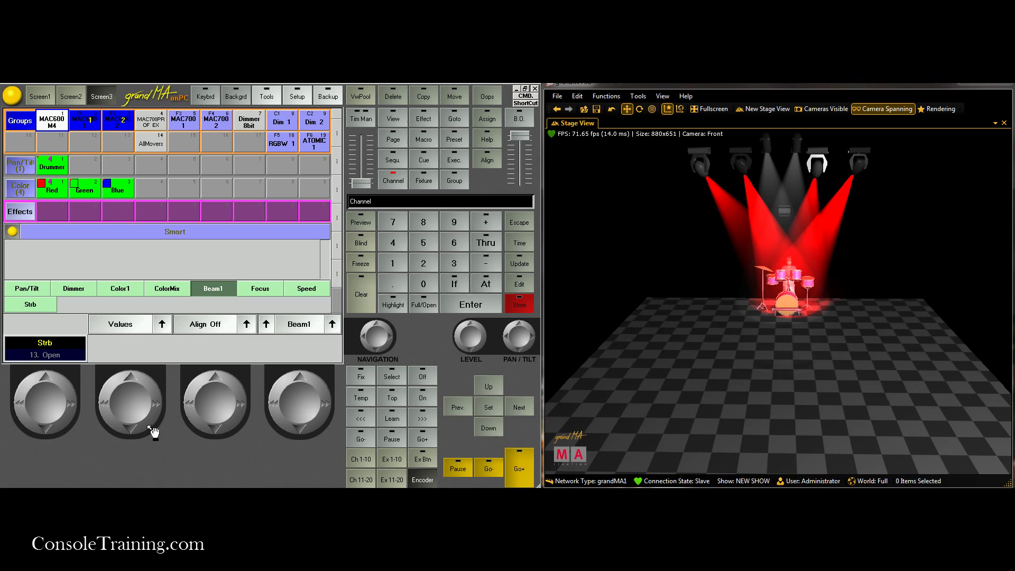
pyautogui.click(27, 290)
pyautogui.scroll(-3, 41, 395)
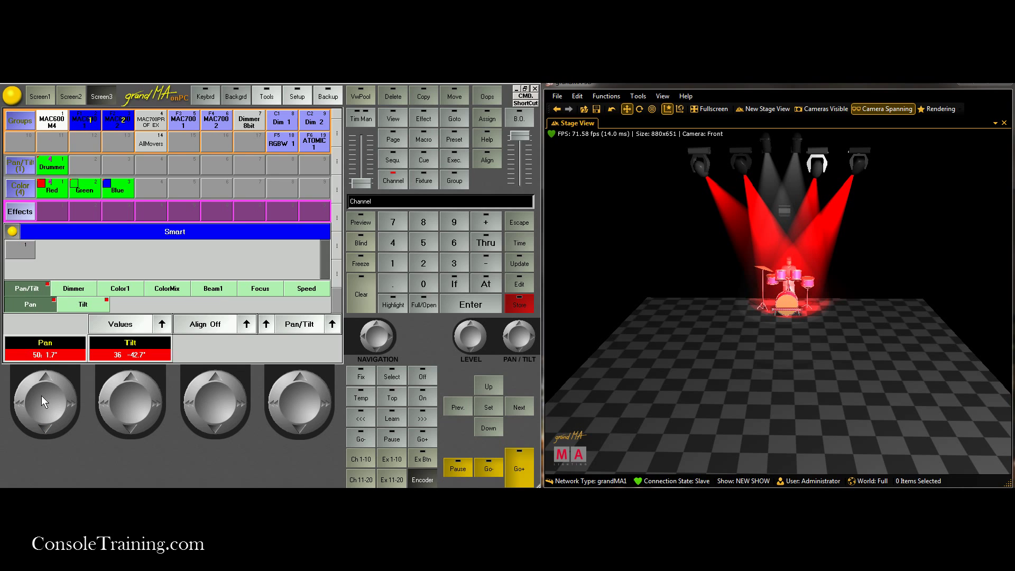
pyautogui.scroll(-10, 42, 397)
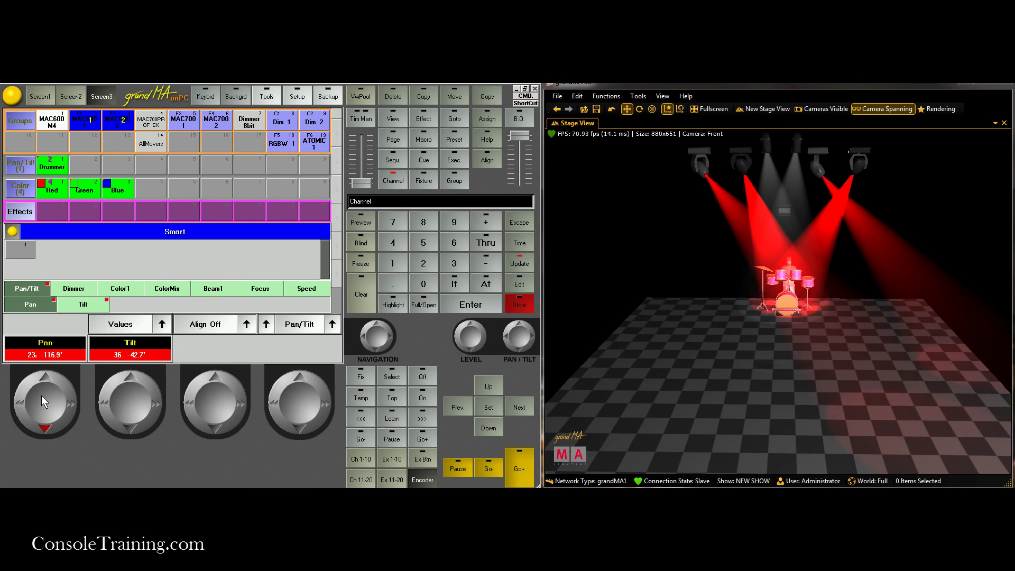
pyautogui.scroll(4, 41, 397)
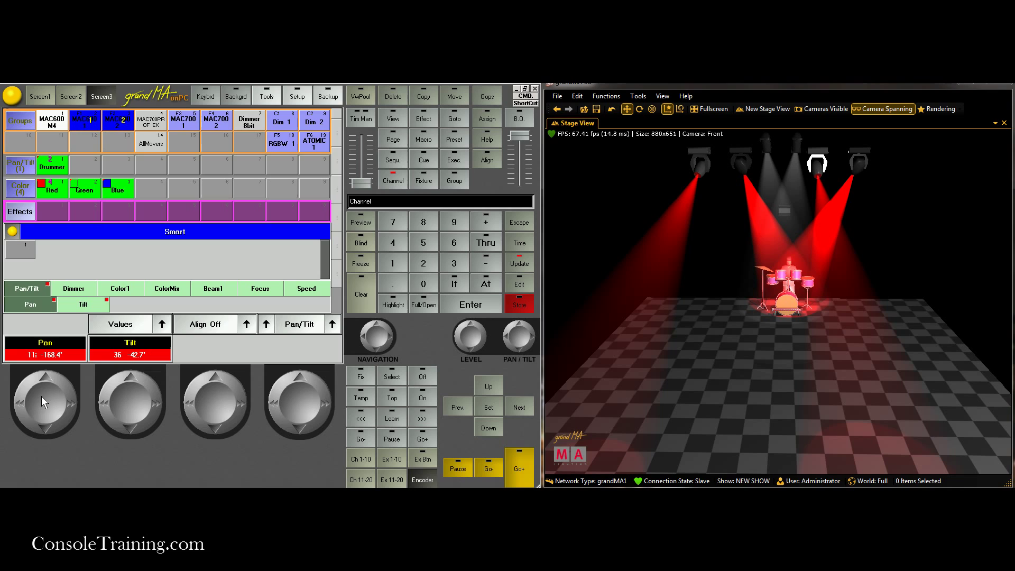
pyautogui.click(96, 190)
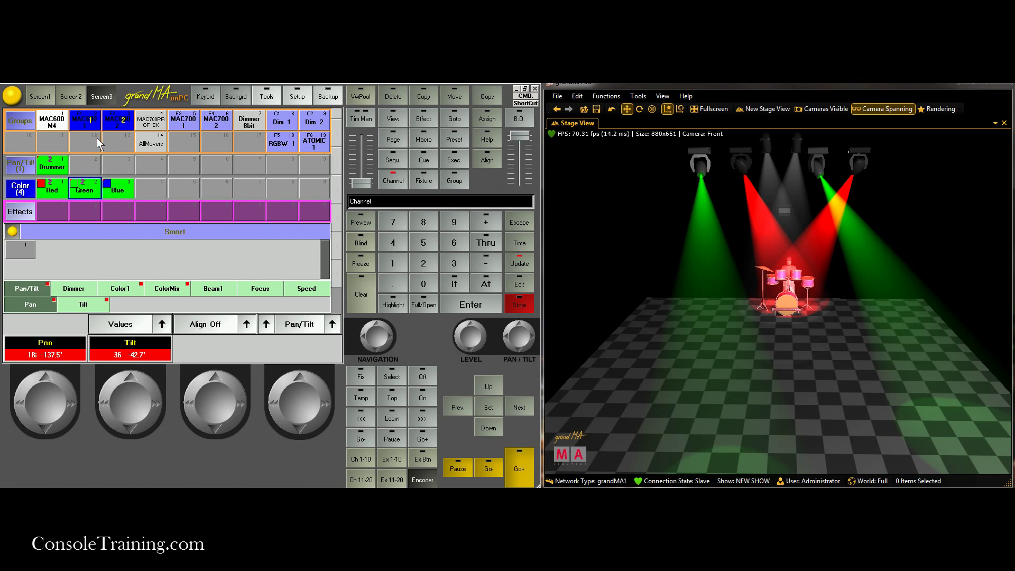
# Step: Aim MAC700 1 at the floor in front of the drum kit with pan about 23.2° and tilt about 30.3°
pyautogui.click(174, 120)
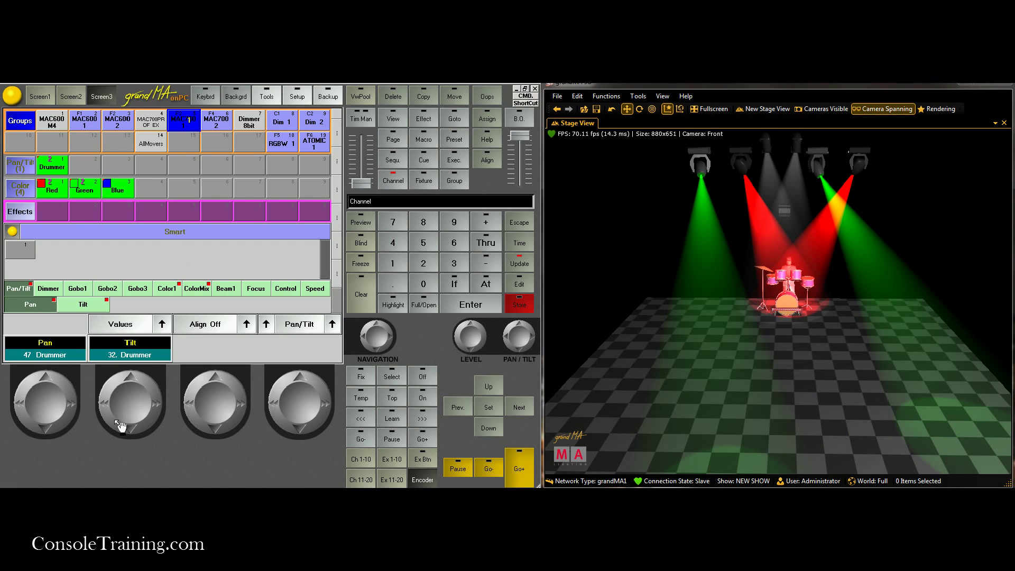
pyautogui.scroll(-3, 128, 394)
pyautogui.scroll(5, 128, 394)
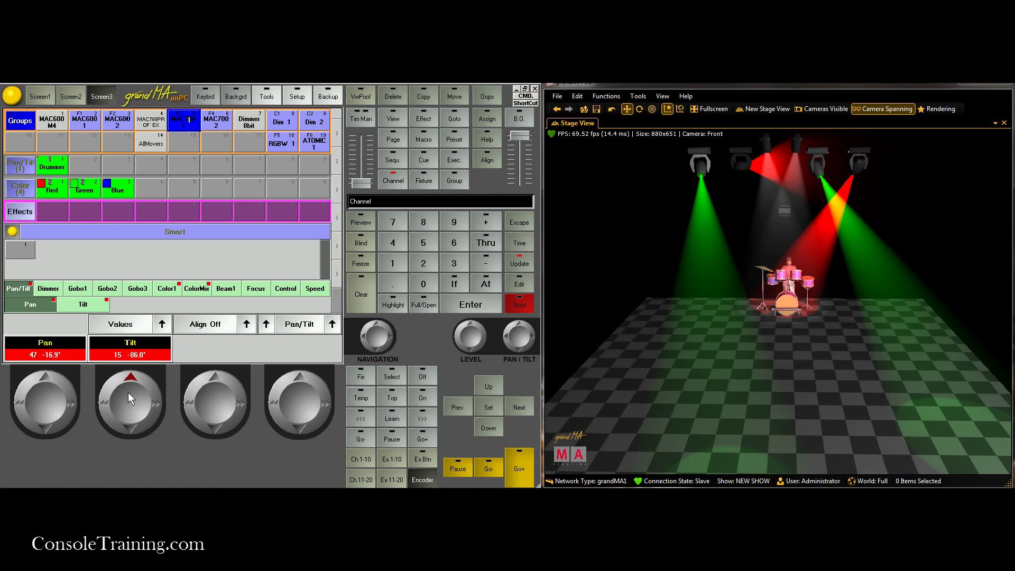
pyautogui.scroll(4, 128, 392)
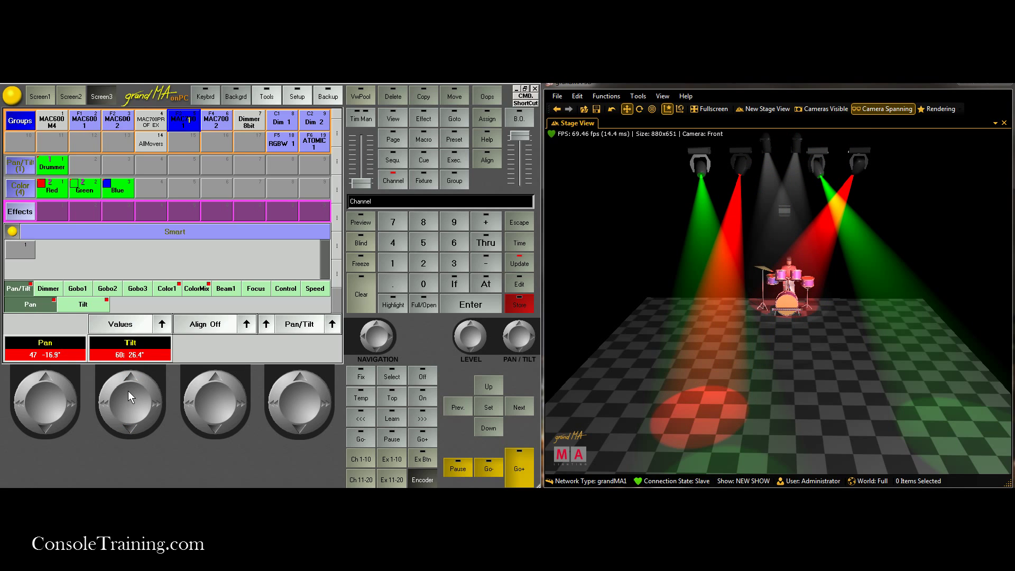
pyautogui.scroll(2, 54, 397)
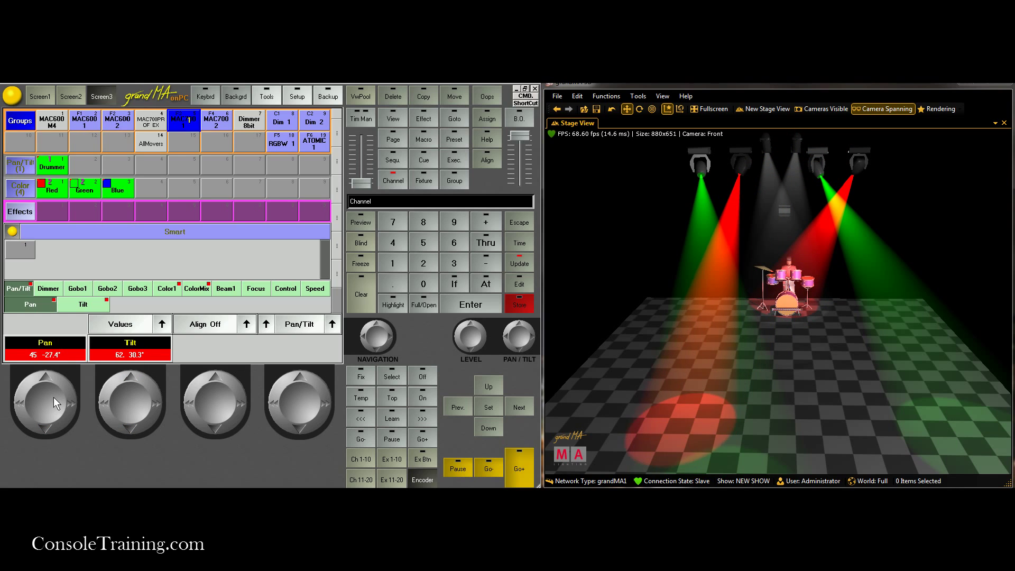
pyautogui.scroll(1, 54, 395)
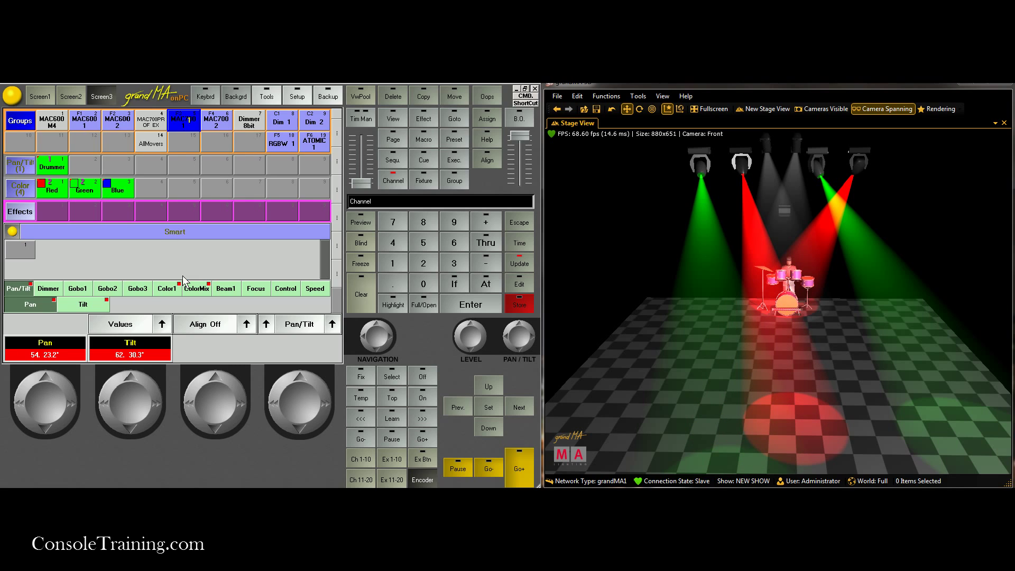
# Step: Mix MAC700 1 to white with CM1 and CM3 at 0.0 and CM2 at White, and apply the RedYellow gobo in Gobo1
pyautogui.click(201, 291)
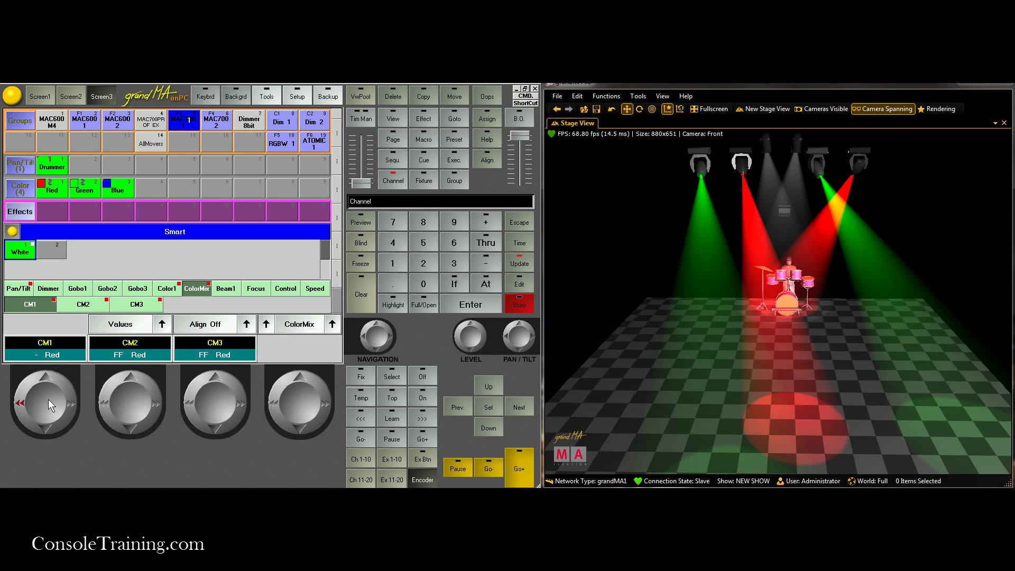
pyautogui.moveTo(33, 416); pyautogui.dragTo(30, 415)
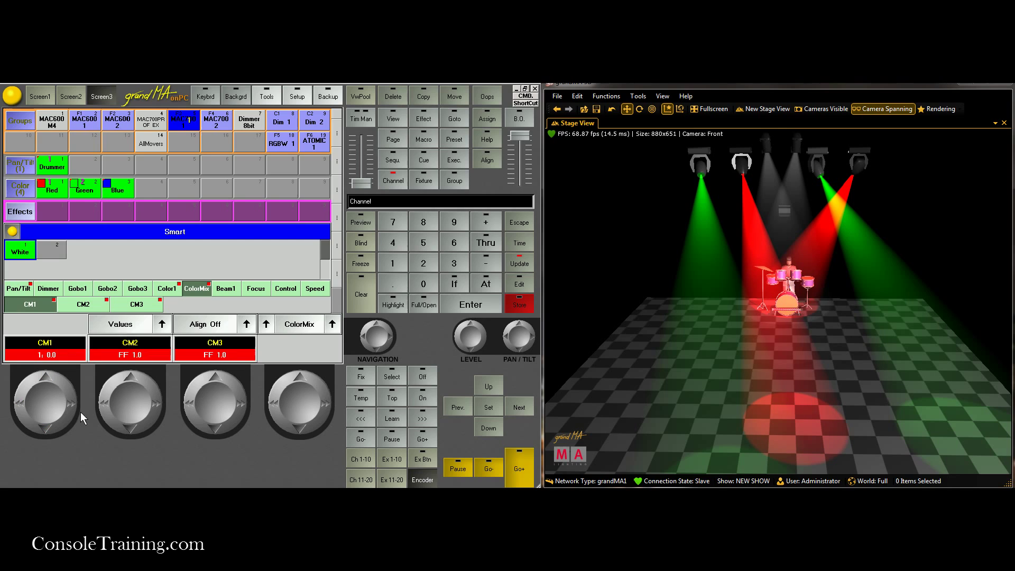
pyautogui.moveTo(123, 415); pyautogui.dragTo(112, 387)
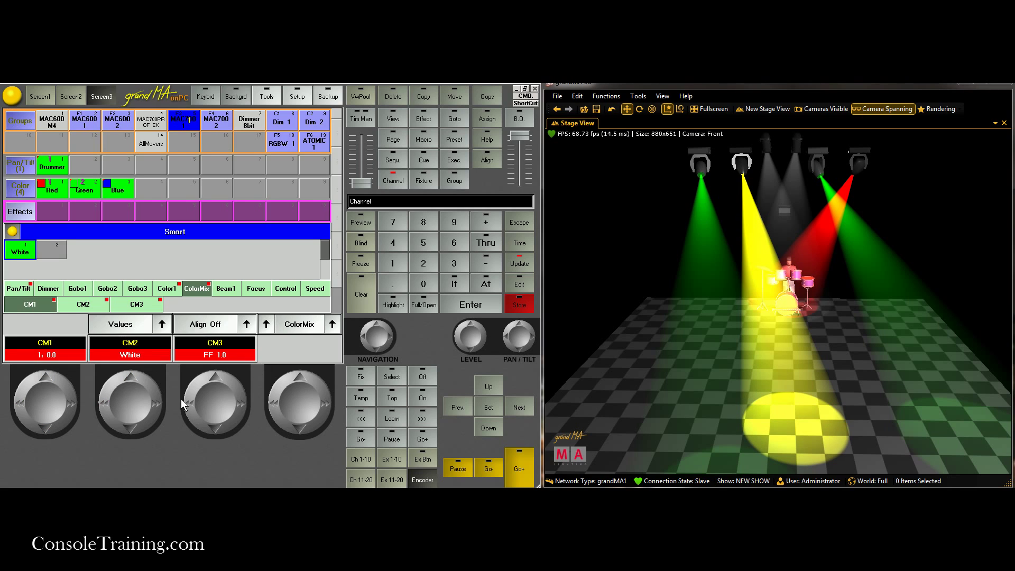
pyautogui.scroll(-1, 223, 408)
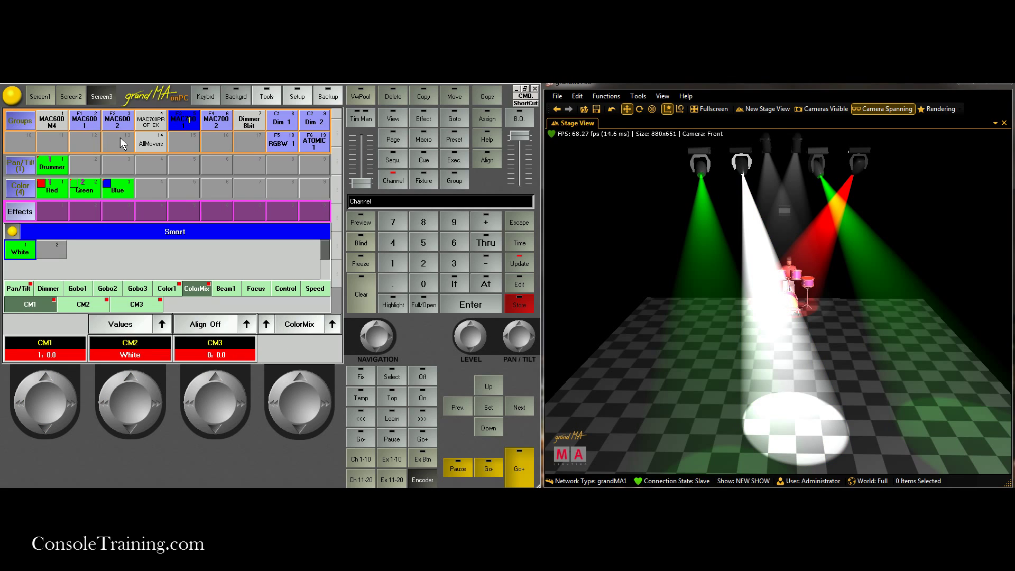
pyautogui.click(78, 289)
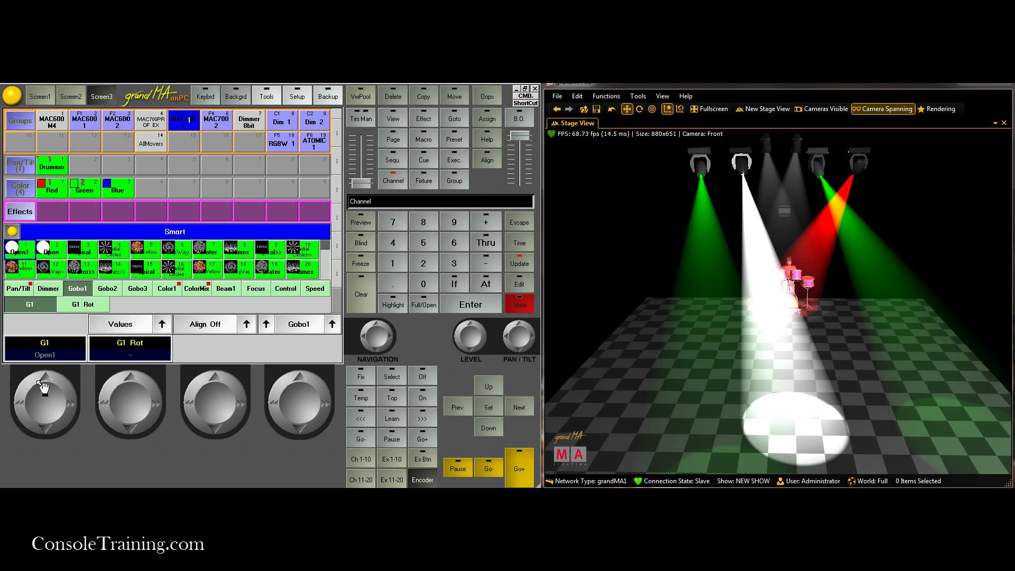
pyautogui.click(141, 252)
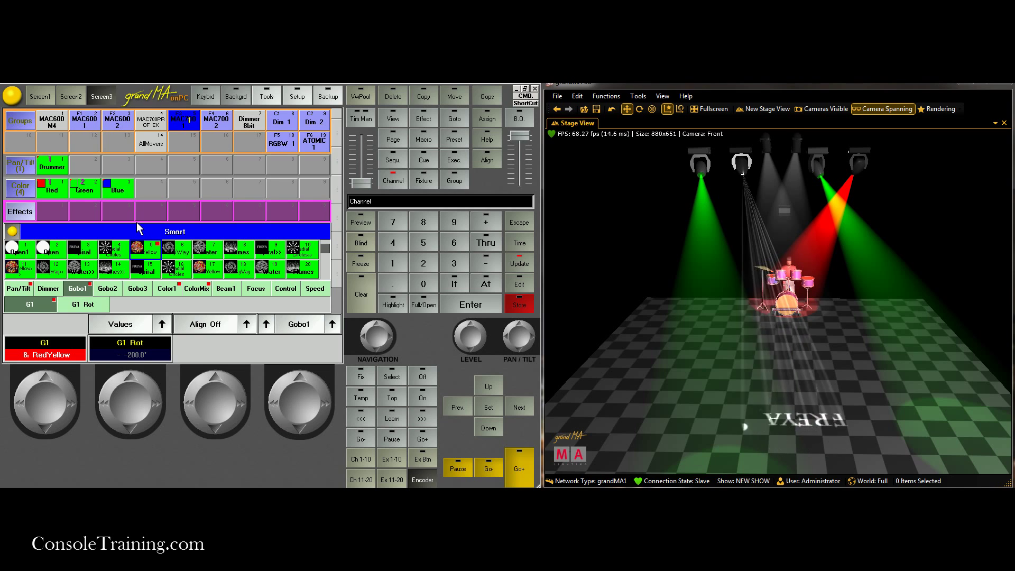
# Step: Change MAC700 1's Gobo1 to the MilkyWay gobo and set its rotation to about -12.5°
pyautogui.click(207, 252)
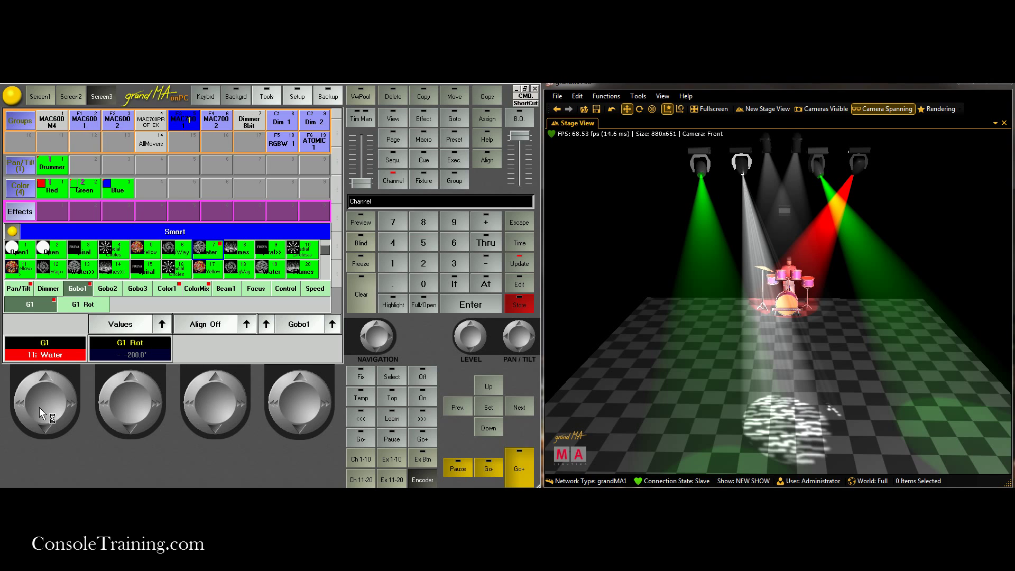
pyautogui.scroll(-5, 39, 407)
pyautogui.scroll(-5, 39, 408)
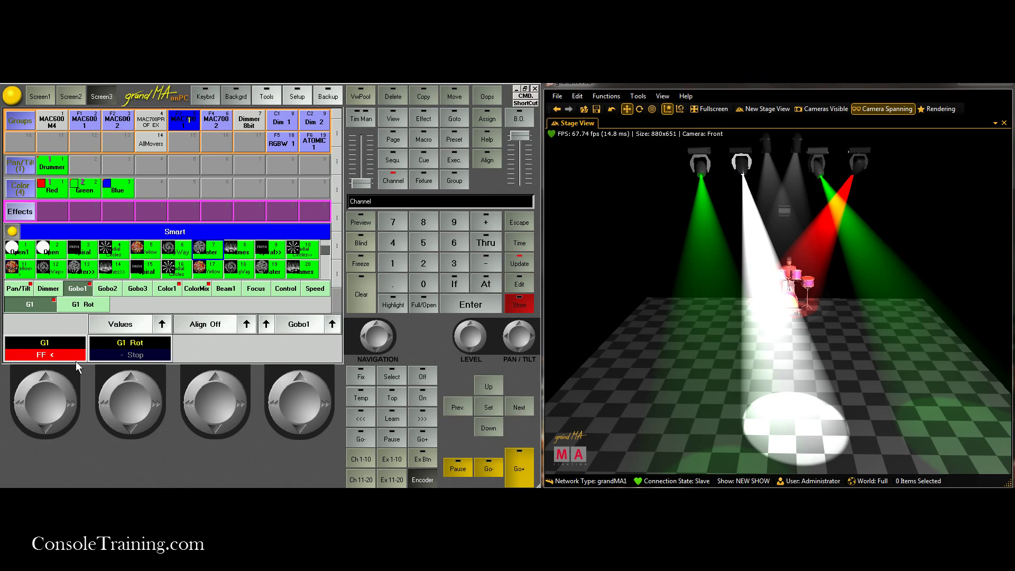
pyautogui.click(241, 270)
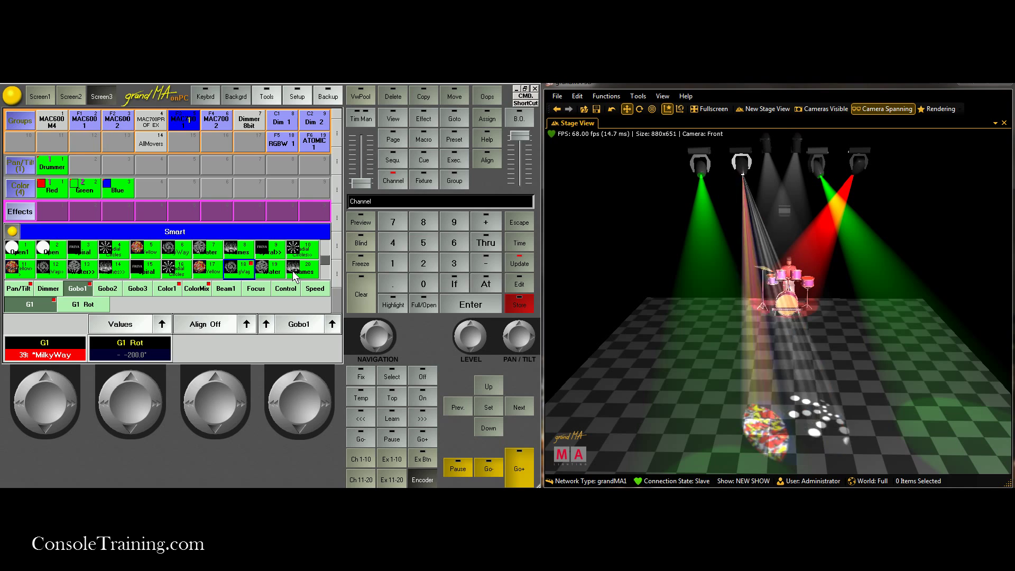
pyautogui.scroll(3, 137, 402)
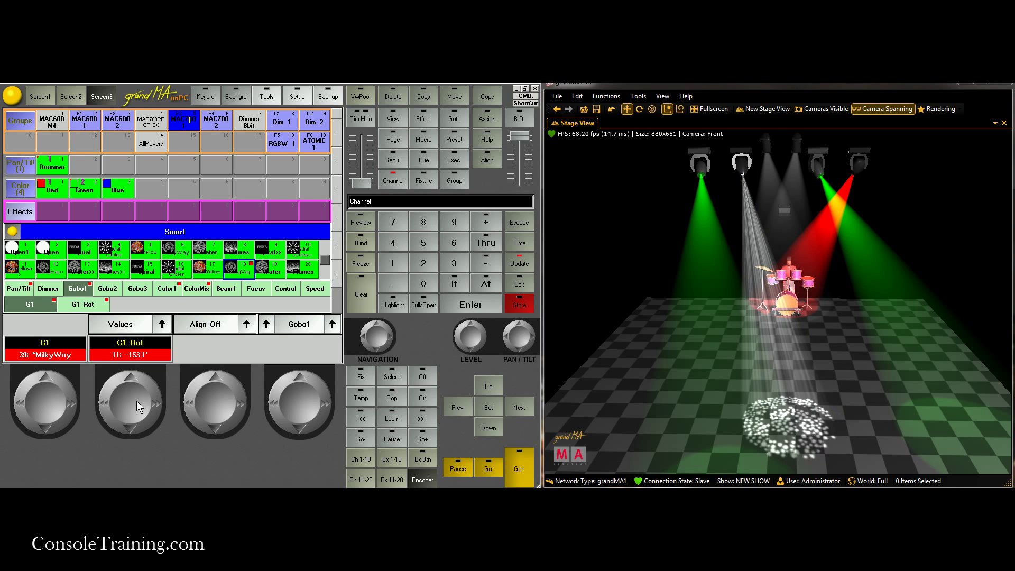
pyautogui.scroll(2, 137, 400)
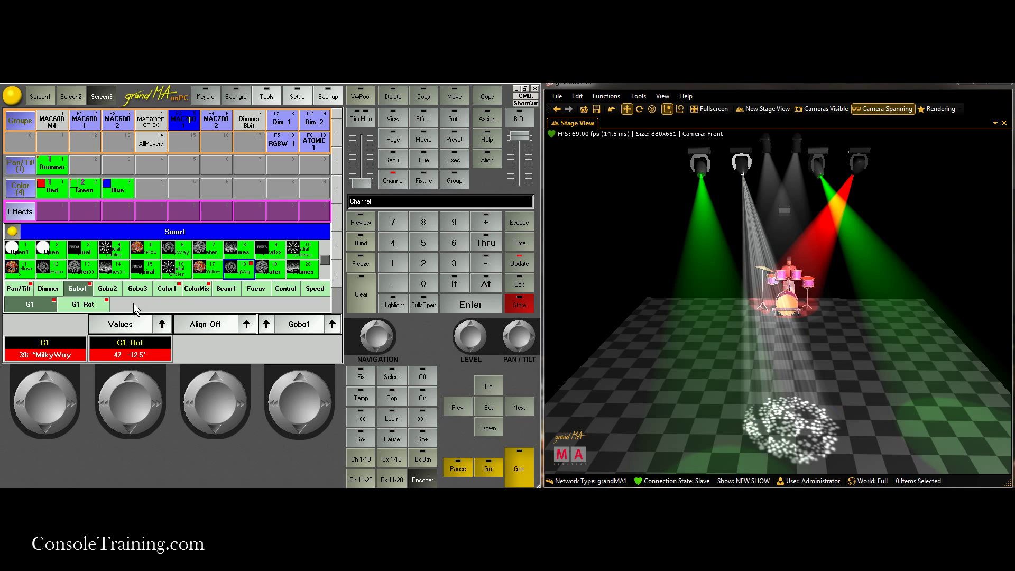
# Step: Try several Color1 wheel colors on MAC700 1 and apply Red308
pyautogui.click(167, 288)
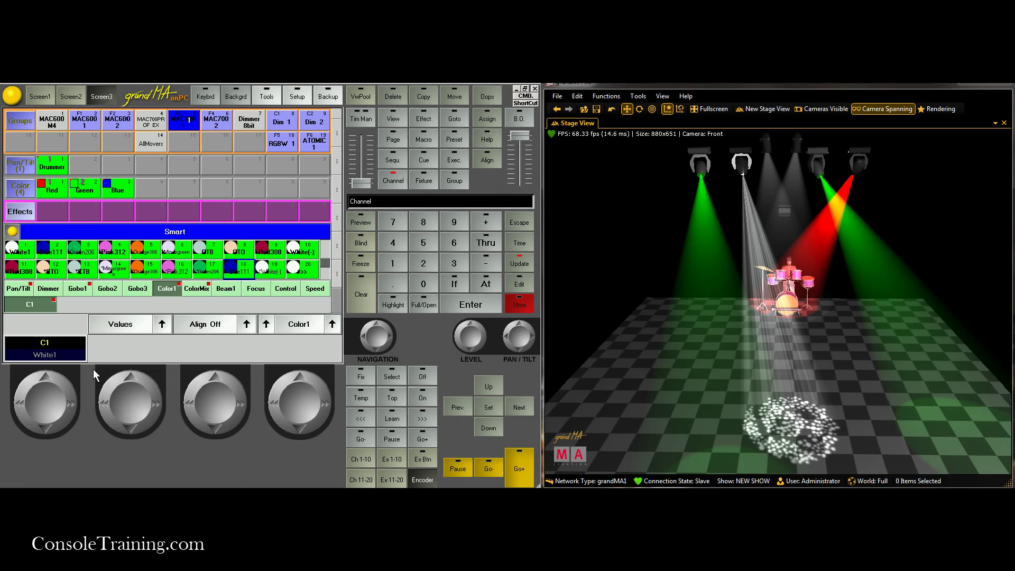
pyautogui.click(83, 256)
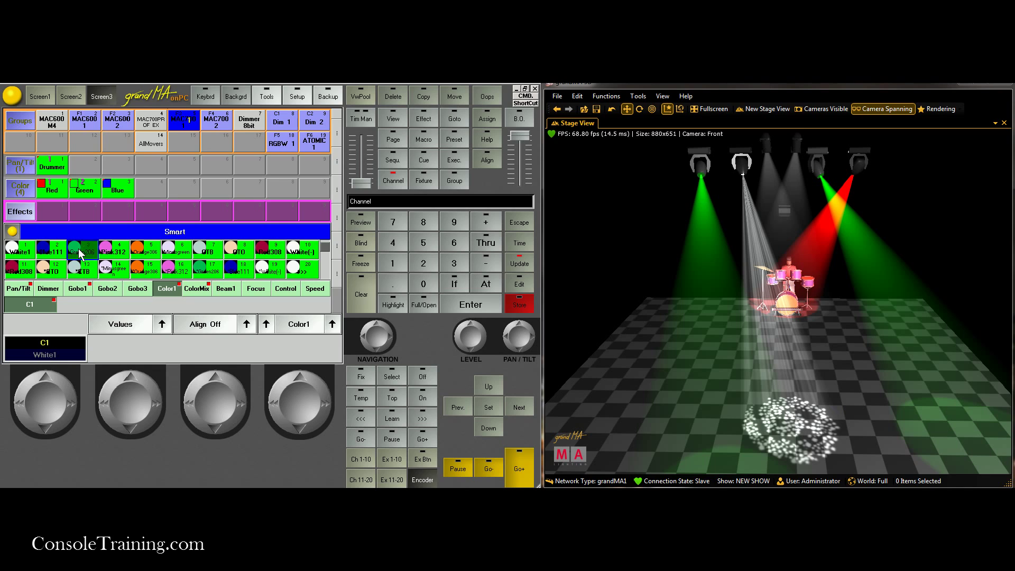
pyautogui.click(240, 267)
pyautogui.click(301, 254)
pyautogui.click(272, 253)
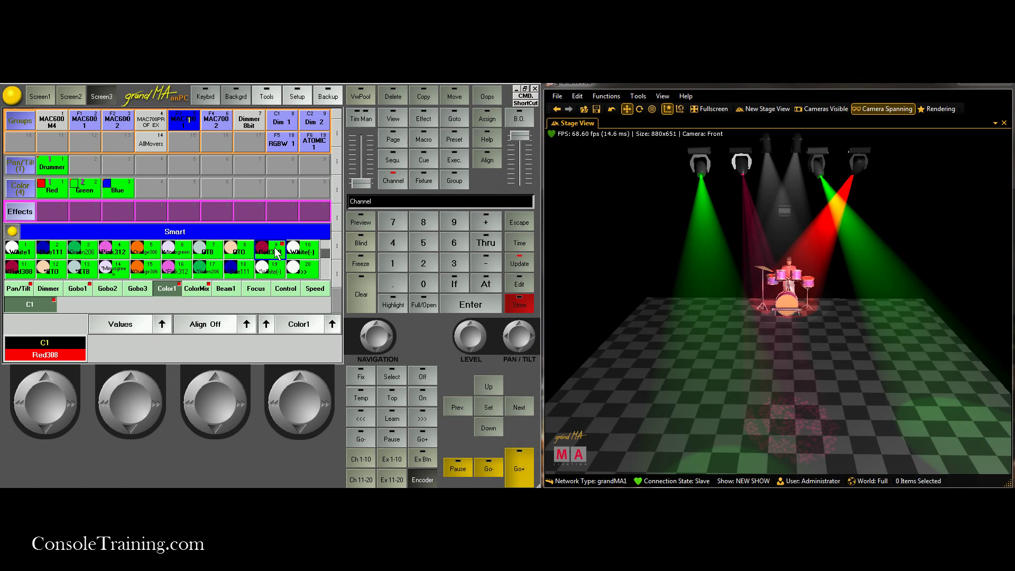
# Step: Store the look on executor 1 as a second cue and clear the programmer
pyautogui.moveTo(879, 388); pyautogui.dragTo(842, 375)
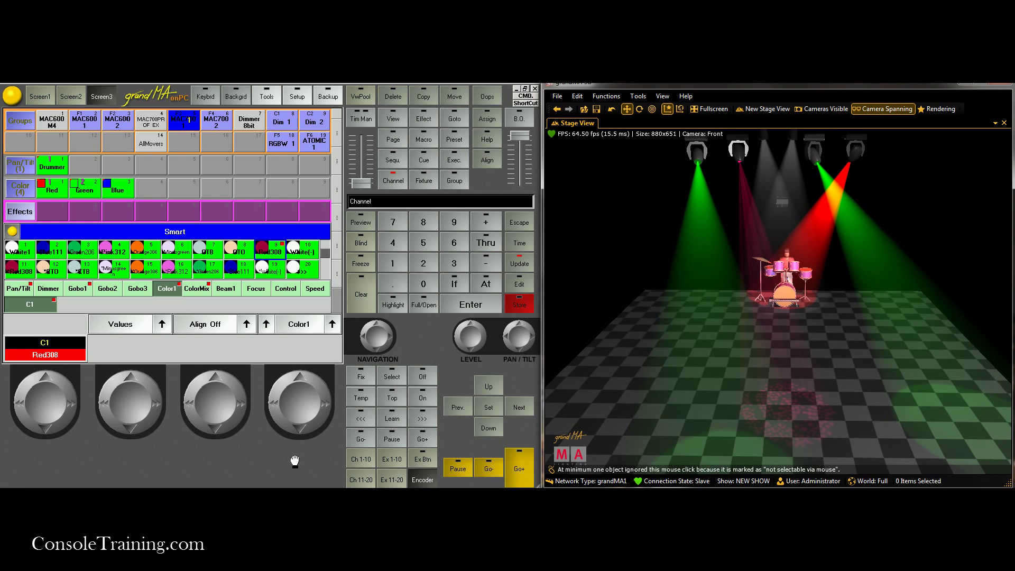
pyautogui.click(518, 302)
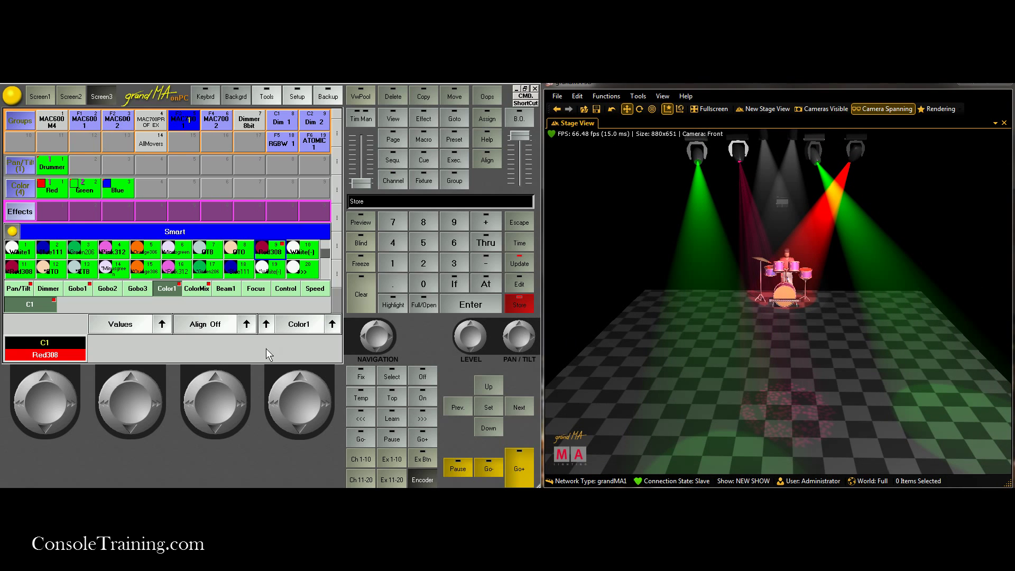
pyautogui.click(355, 460)
pyautogui.click(392, 458)
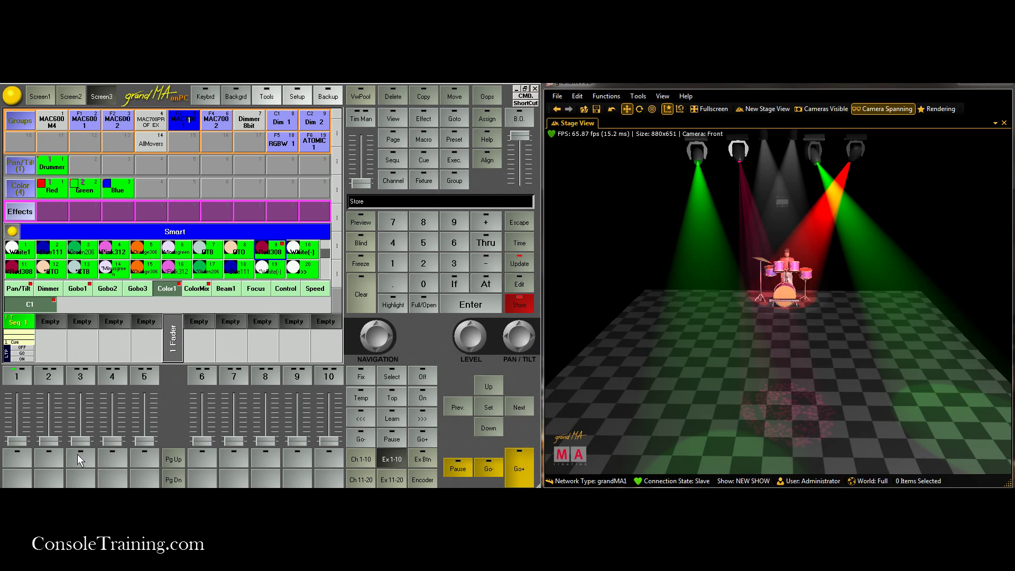
pyautogui.click(18, 460)
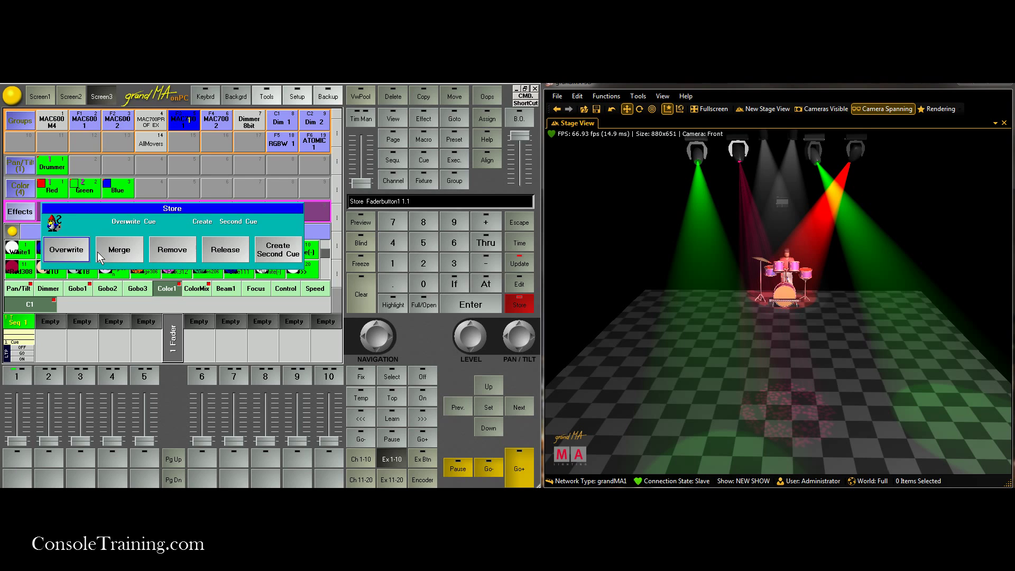
pyautogui.click(273, 256)
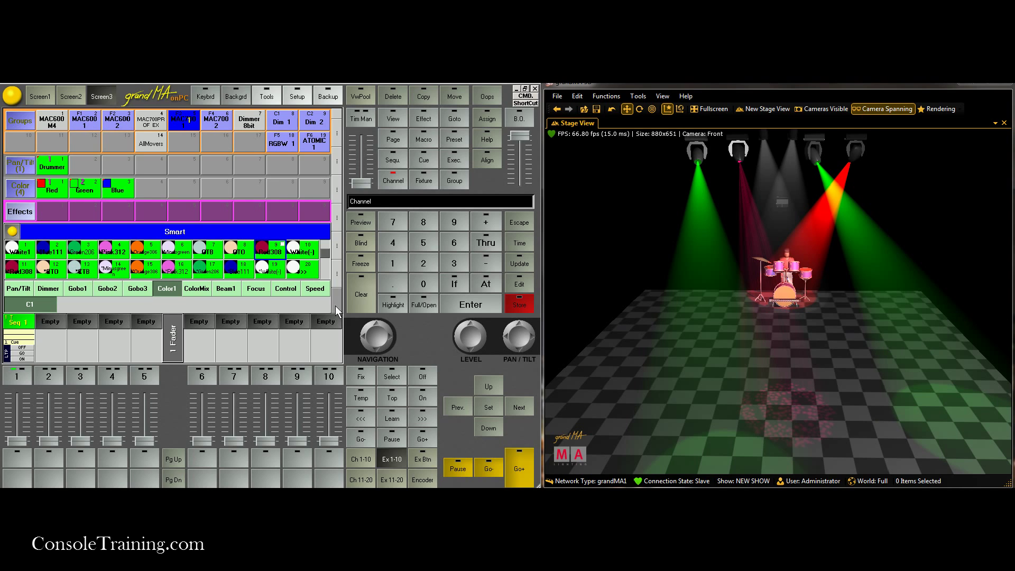
pyautogui.click(361, 294)
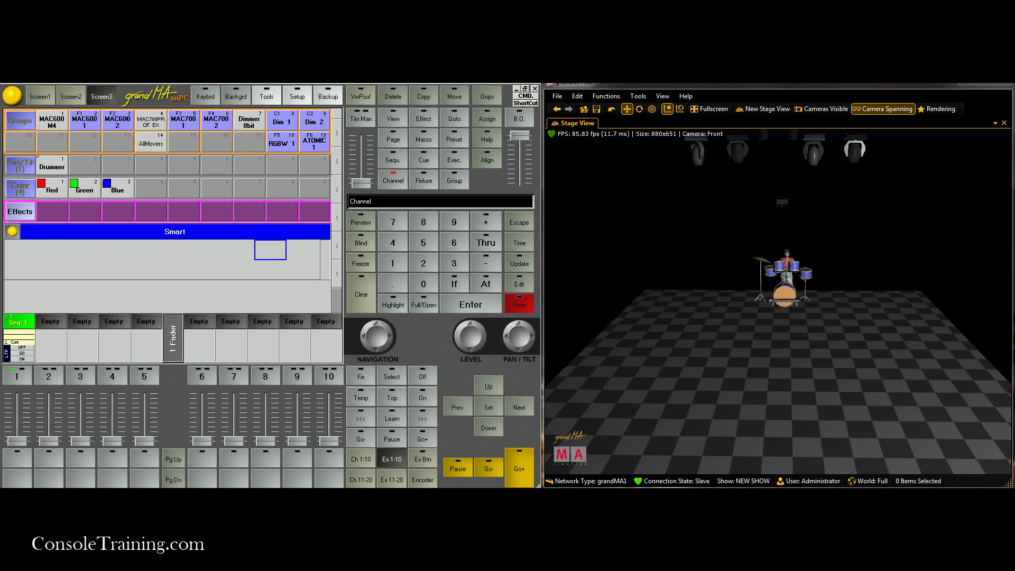
# Step: Darken the stage view in its rendering settings and play back executor 1 from its first cue to its second
pyautogui.moveTo(13, 440); pyautogui.dragTo(20, 372)
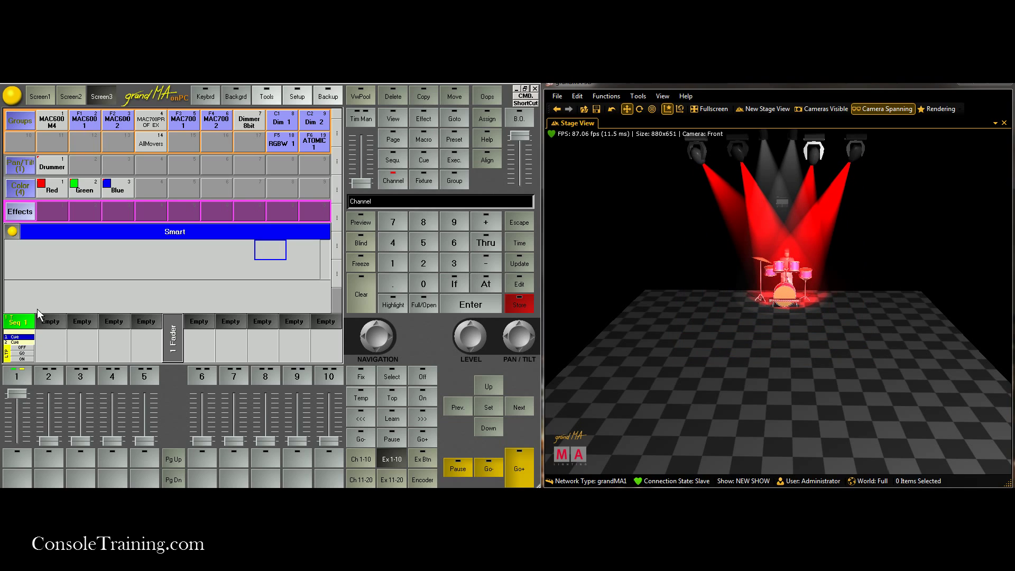
pyautogui.click(937, 109)
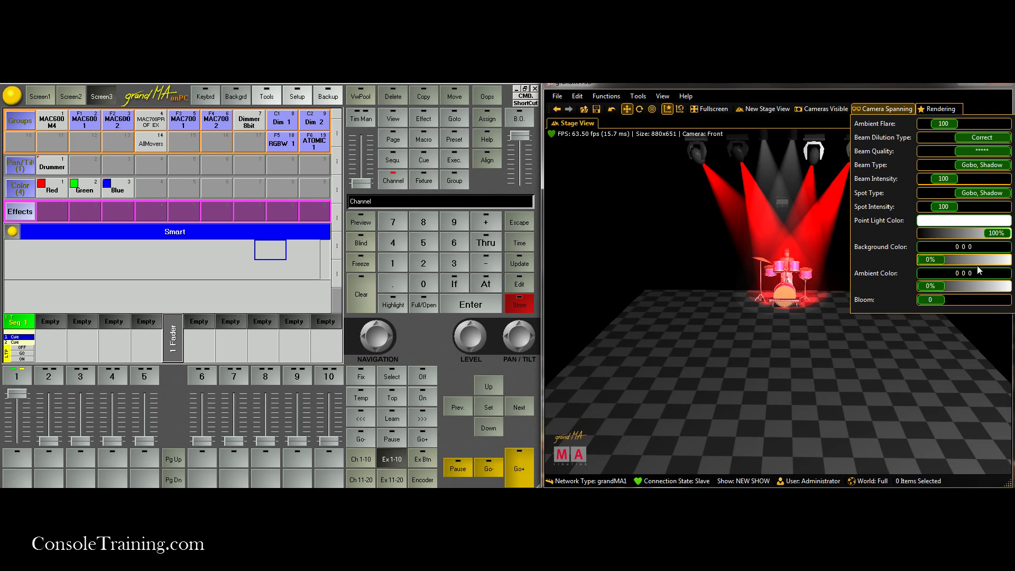
pyautogui.click(729, 218)
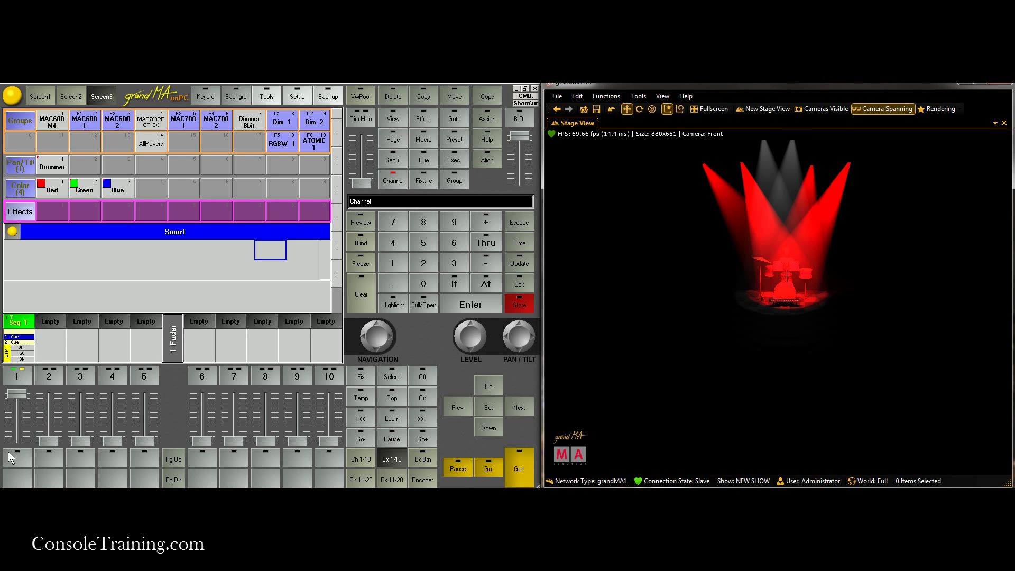
pyautogui.click(17, 457)
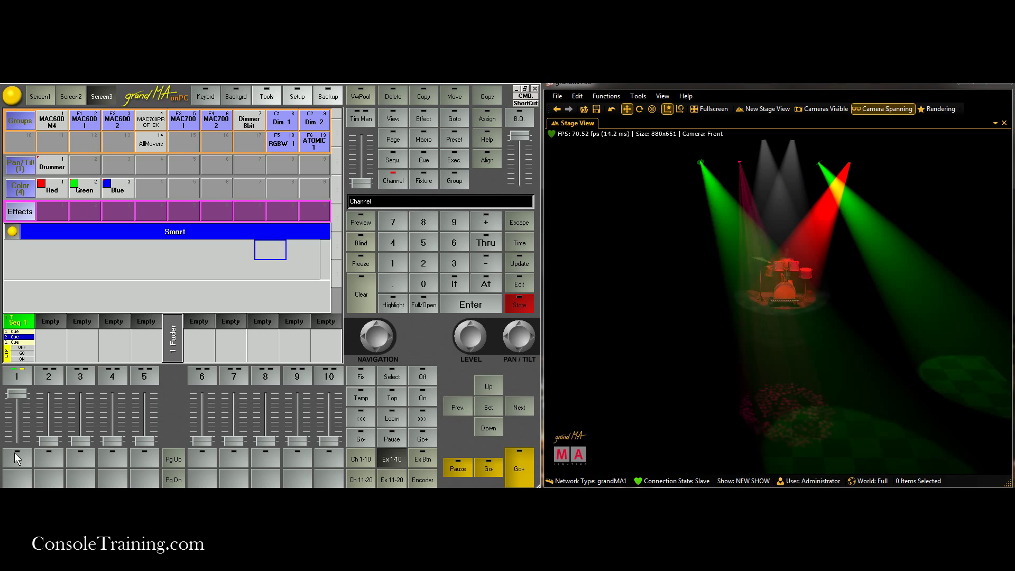
# Step: Set the trigger of cues 1 and 2 in executor 1's sequence to Follow
pyautogui.click(15, 338)
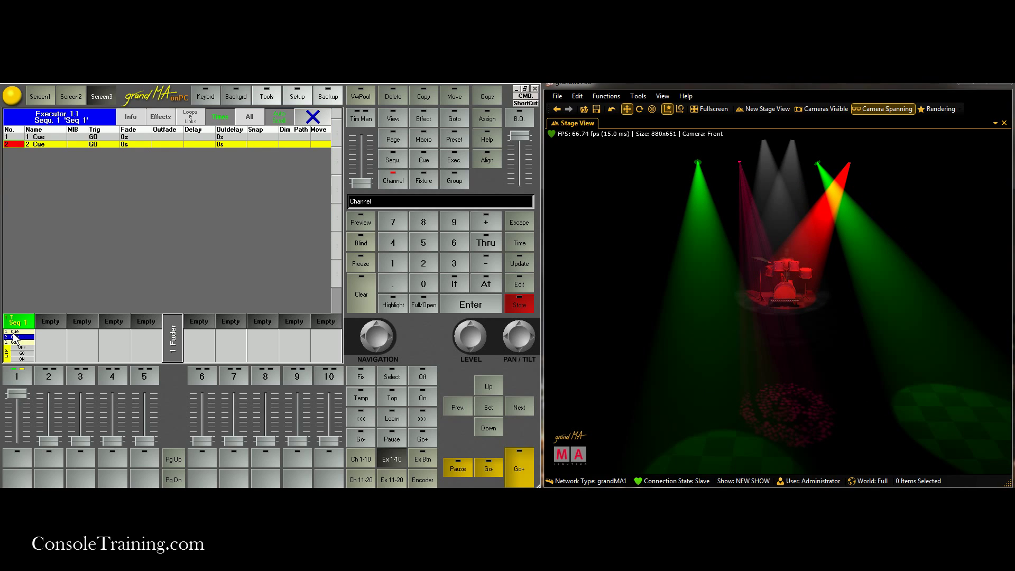
pyautogui.click(103, 137)
pyautogui.click(103, 137)
pyautogui.click(132, 292)
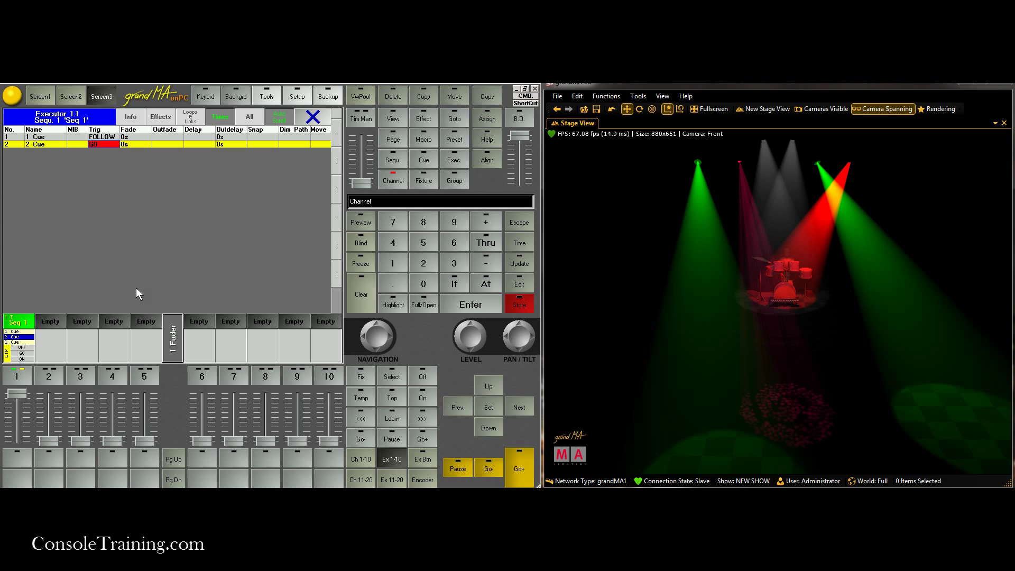
pyautogui.click(101, 145)
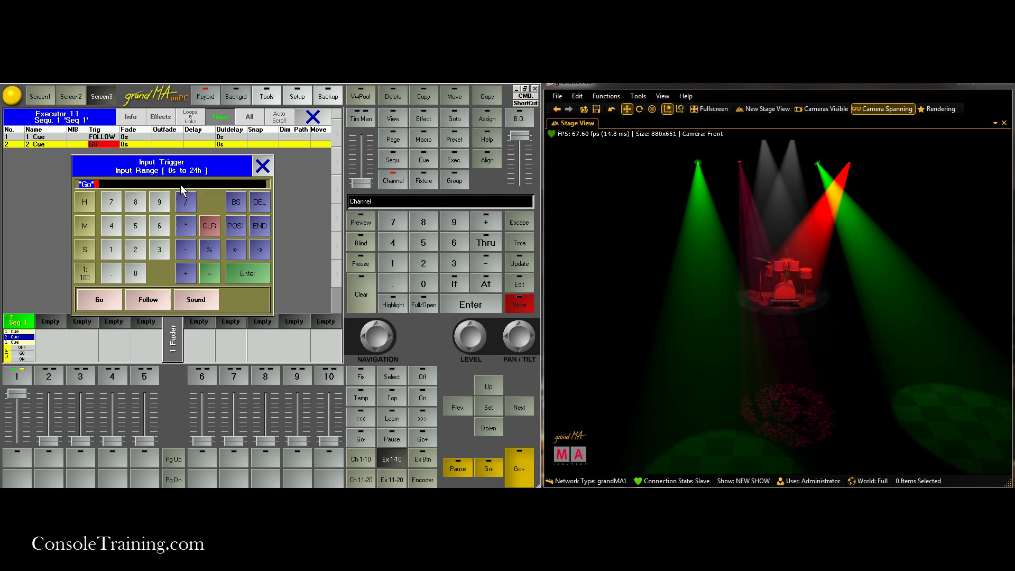
pyautogui.click(152, 300)
# Step: Set the fade time of both cues to 10 s and run the sequence on executor 1
pyautogui.rightClick(147, 139)
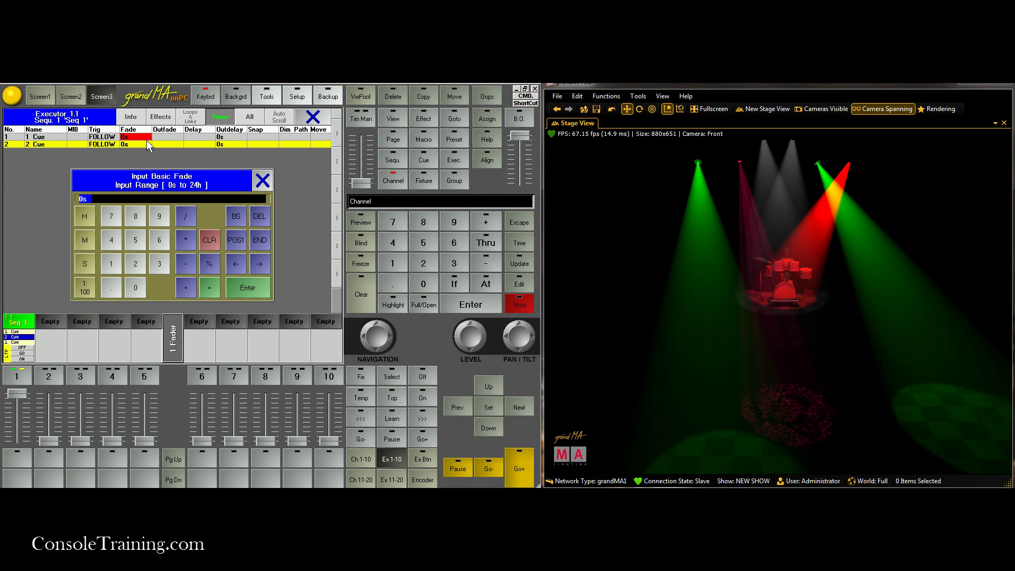
pyautogui.write('10')
pyautogui.press('Return')
pyautogui.click(147, 142)
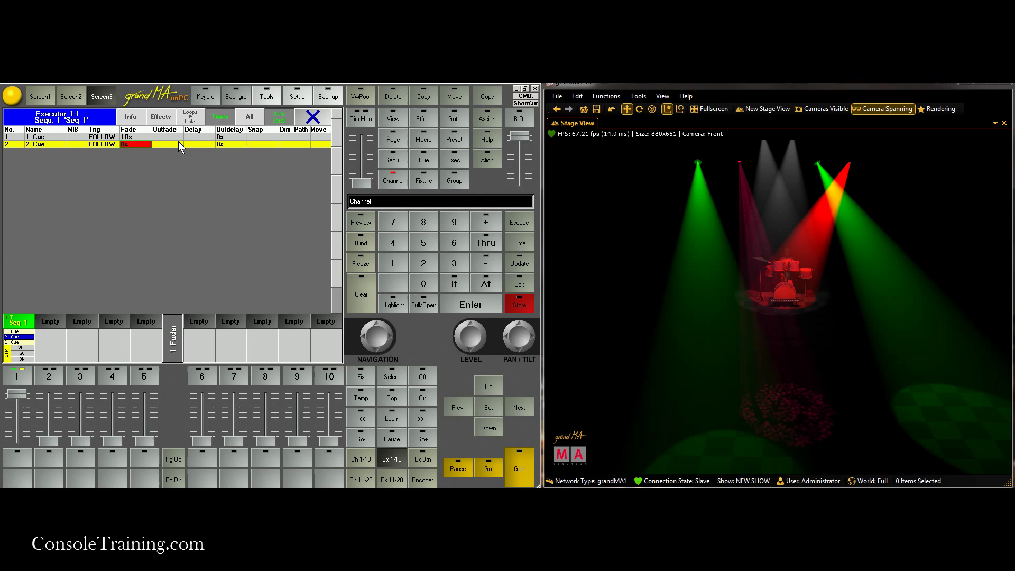
pyautogui.click(131, 143)
pyautogui.write('10')
pyautogui.press('Return')
pyautogui.click(317, 117)
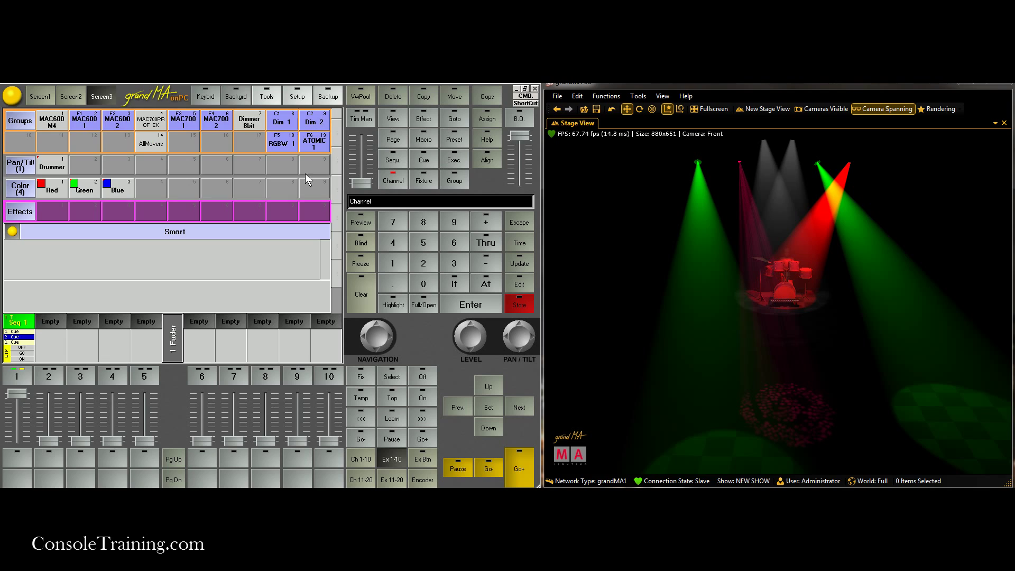
pyautogui.click(18, 454)
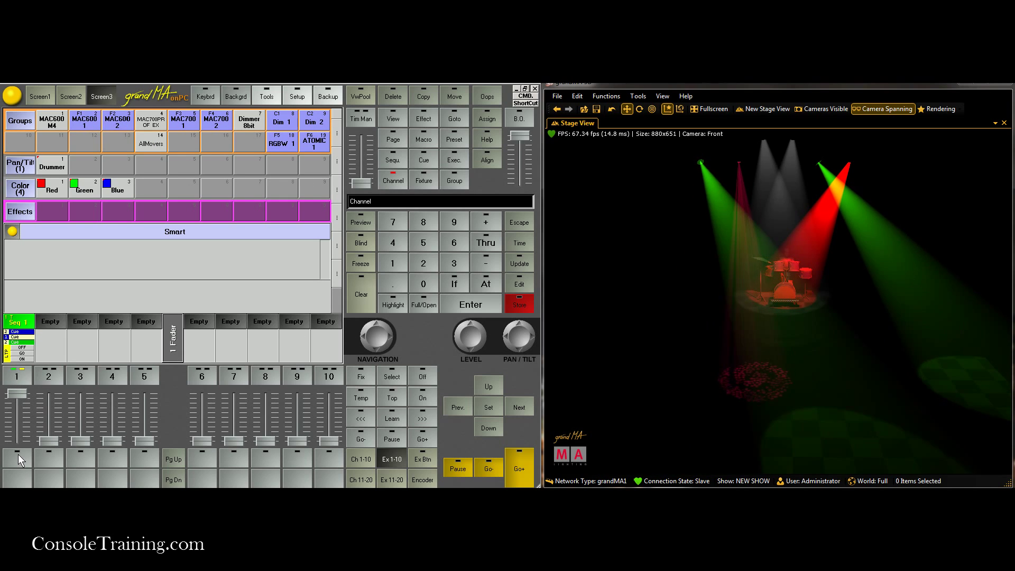
# Step: Set the dimmer fade path of cue 1 in executor 1's sequence to NH Normal-High
pyautogui.click(12, 335)
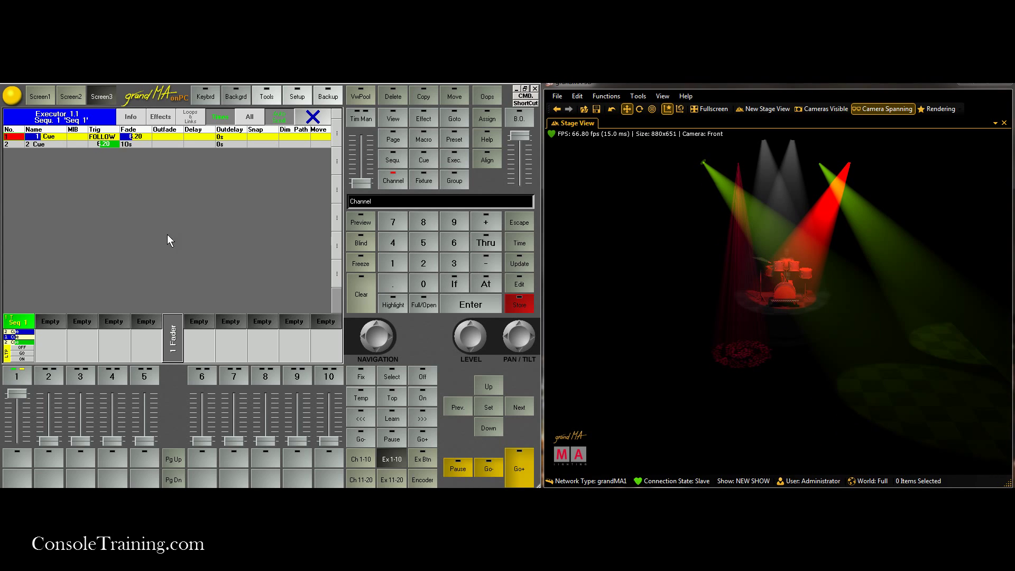
pyautogui.click(287, 137)
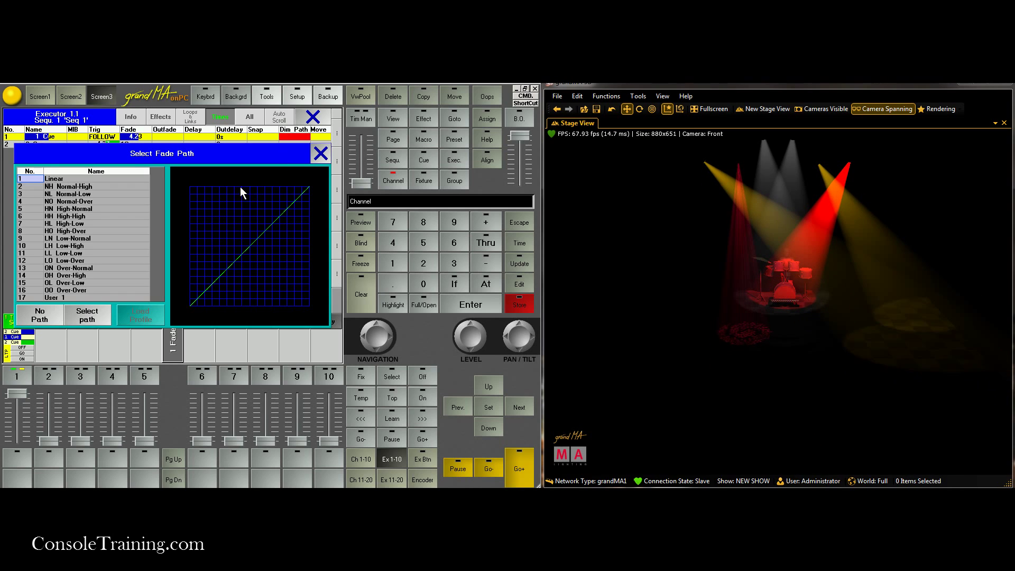
pyautogui.click(75, 186)
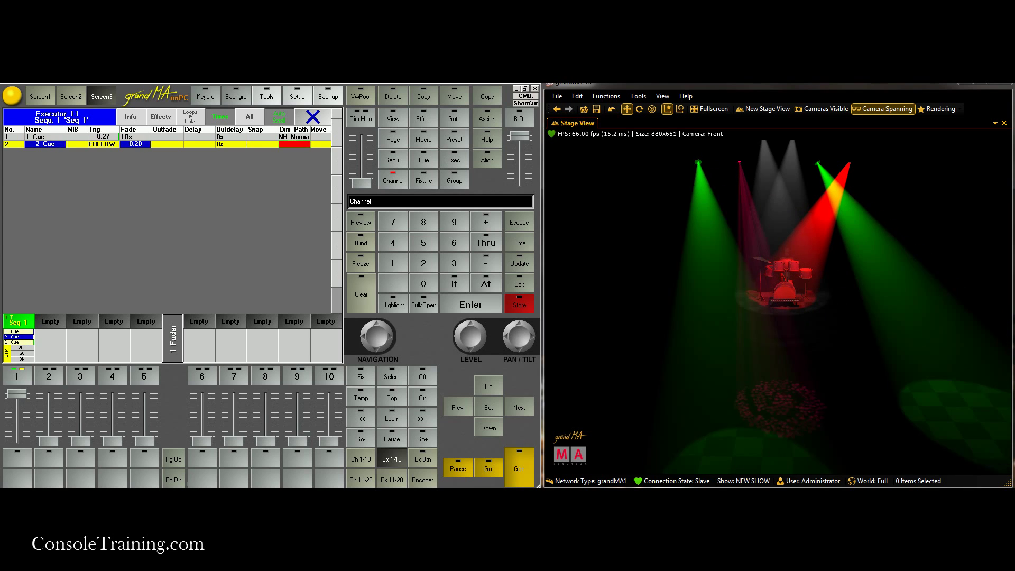
pyautogui.click(315, 118)
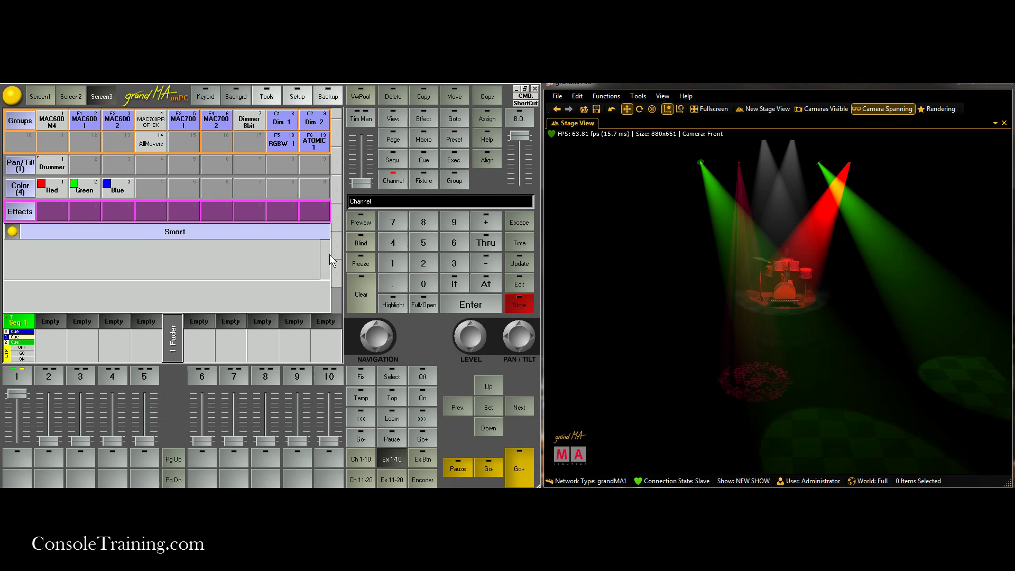